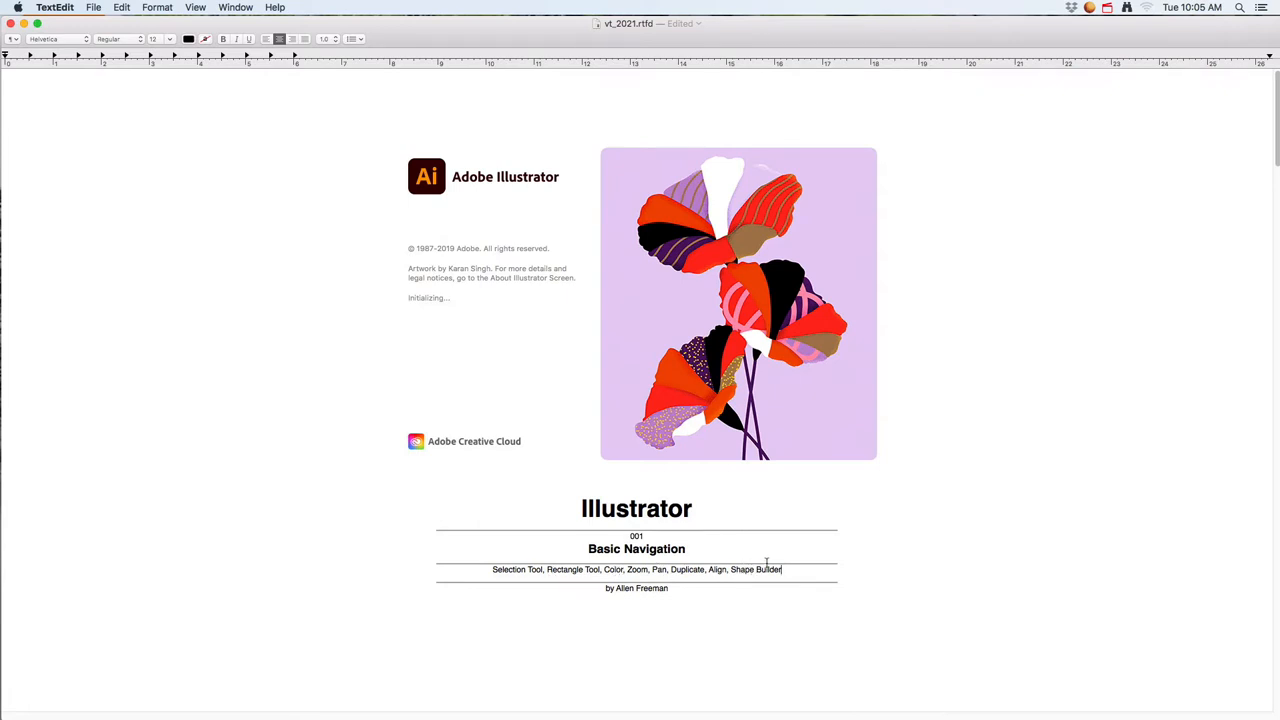
Switch to Adobe Illustrator and start setting up a new document
key("super+Tab")
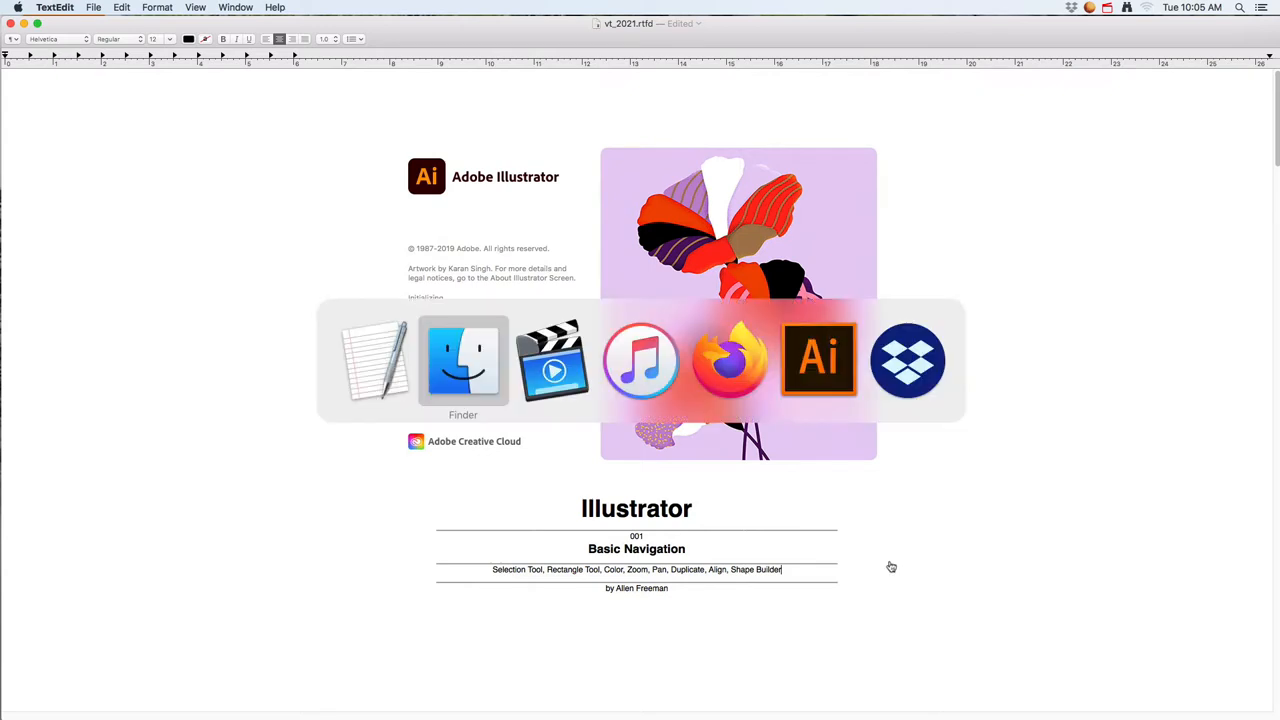
left_click(823, 360)
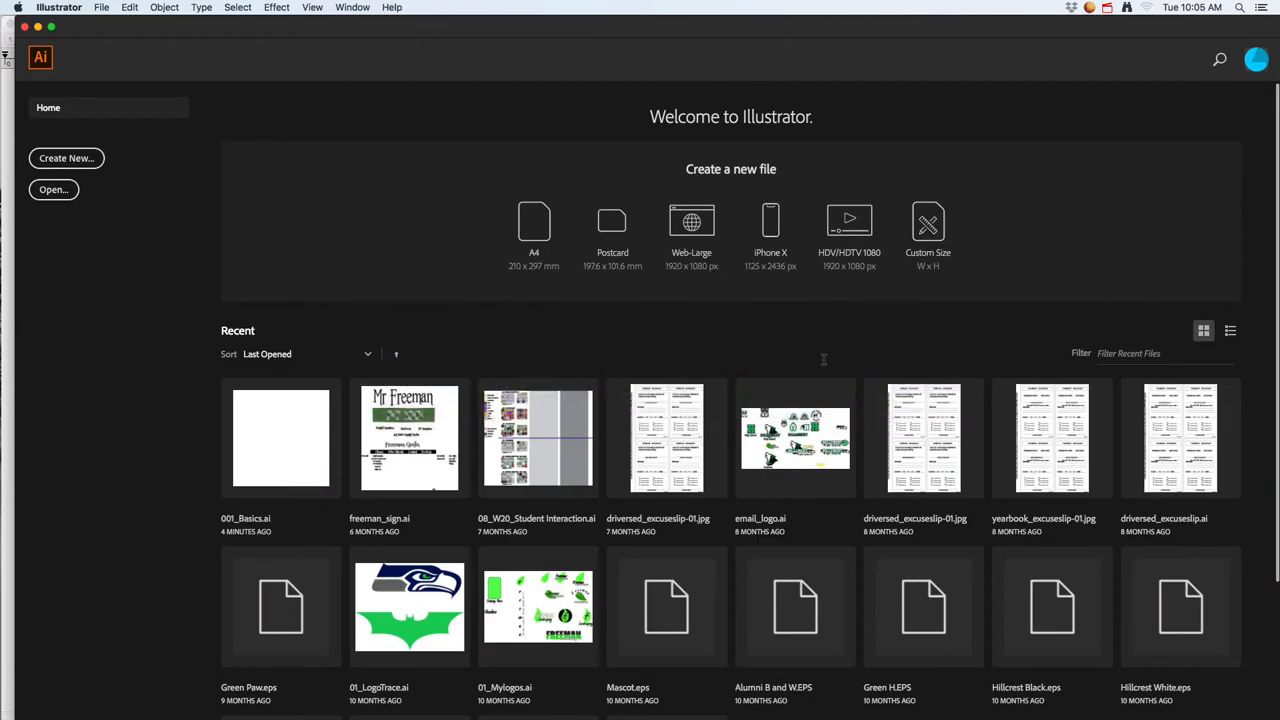
left_click(102, 8)
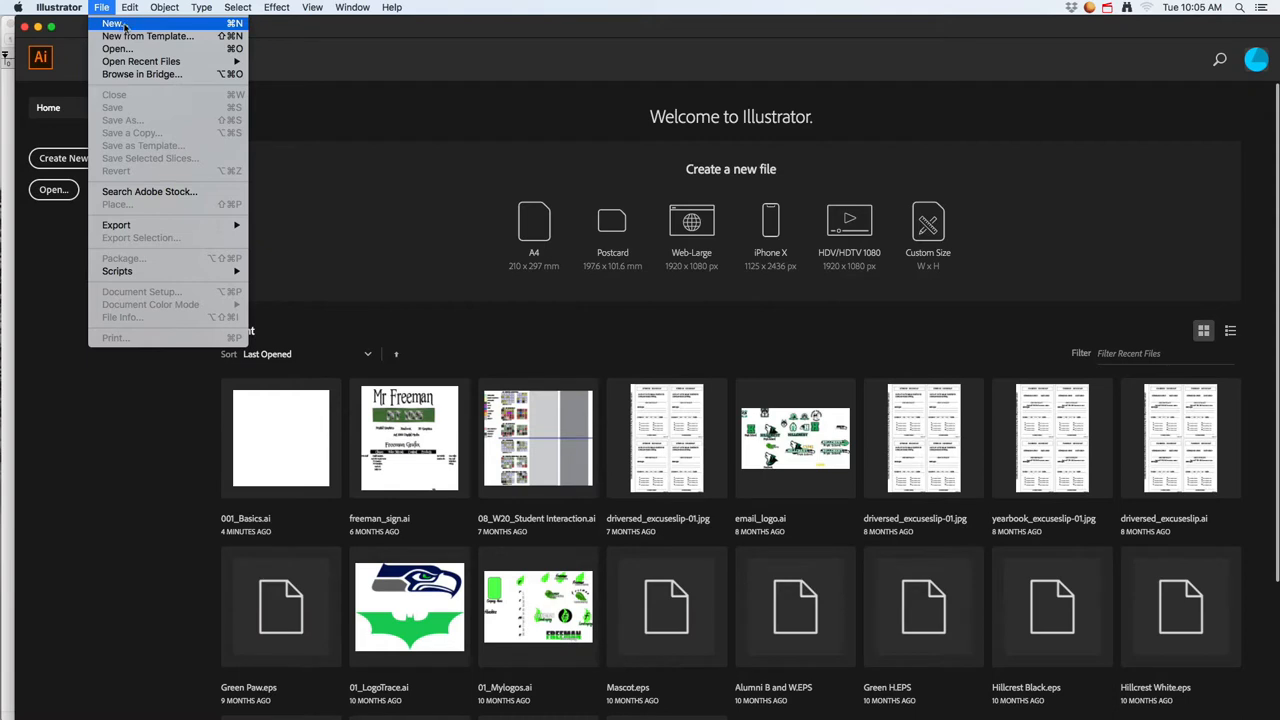
left_click(124, 24)
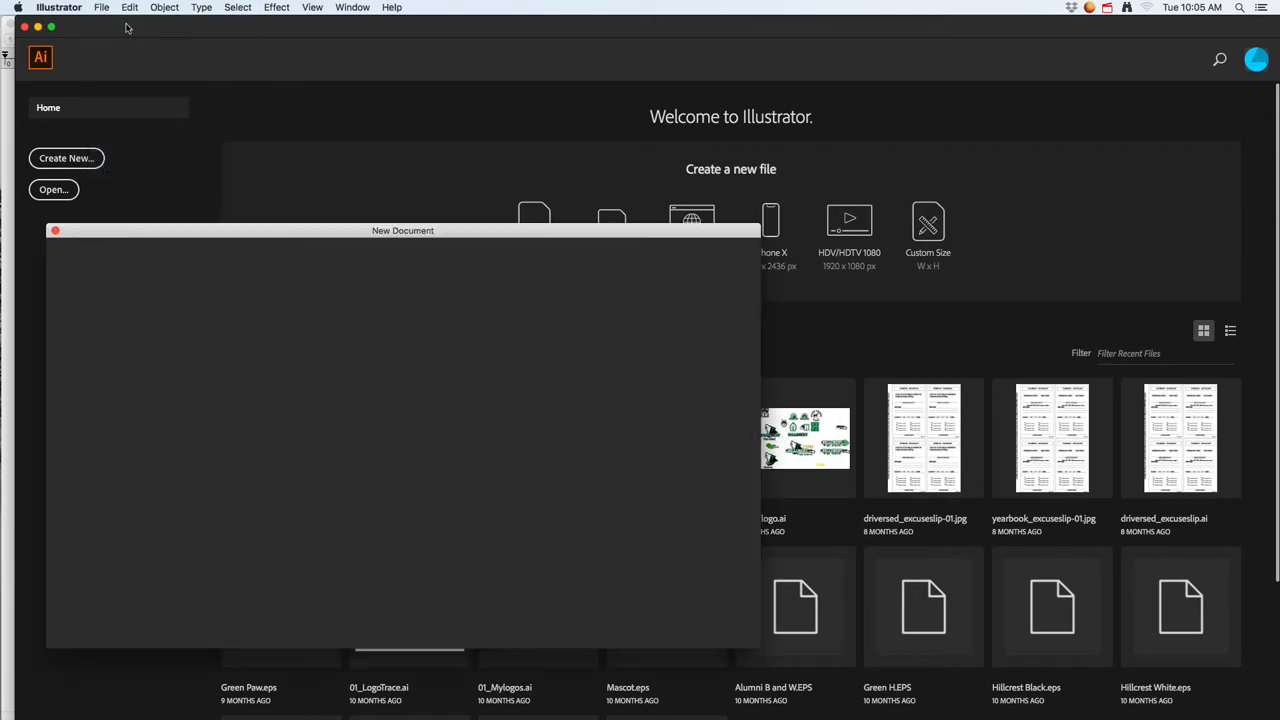
left_click_drag(352, 232, 478, 184)
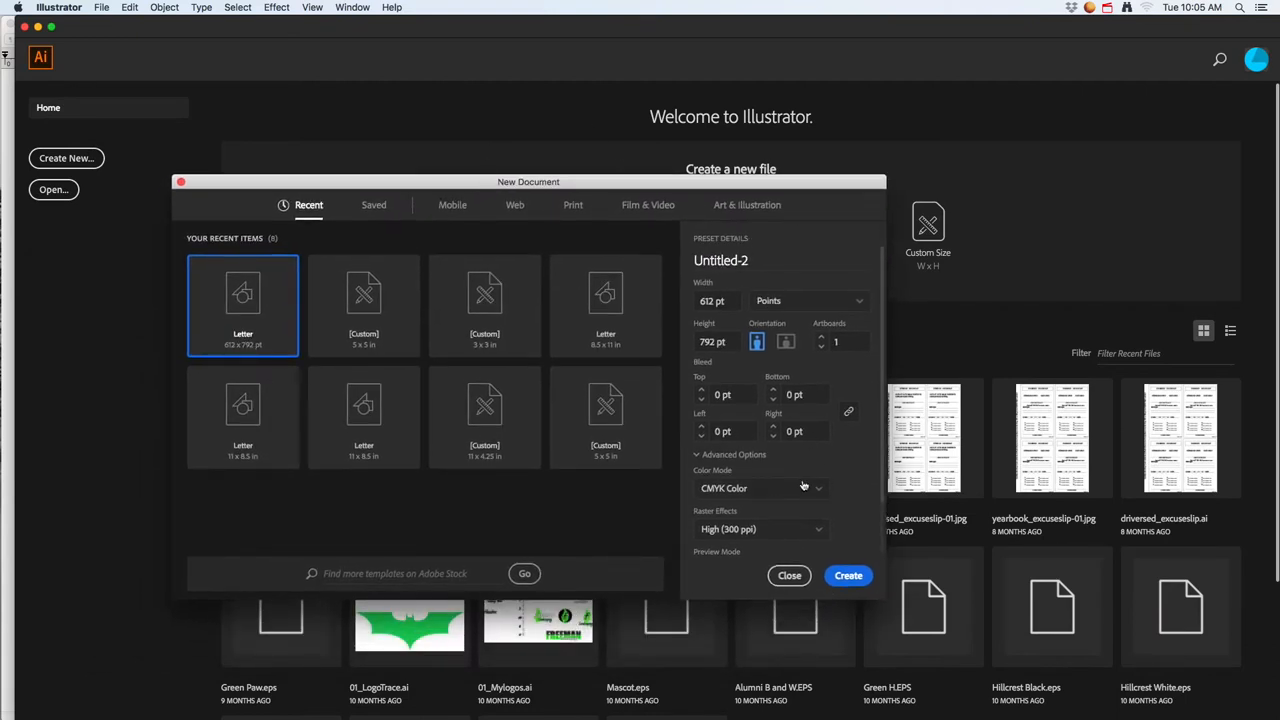
Create a portrait document from the Print Letter preset, 612 × 792 pt, with RGB Color as the color mode
left_click(747, 487)
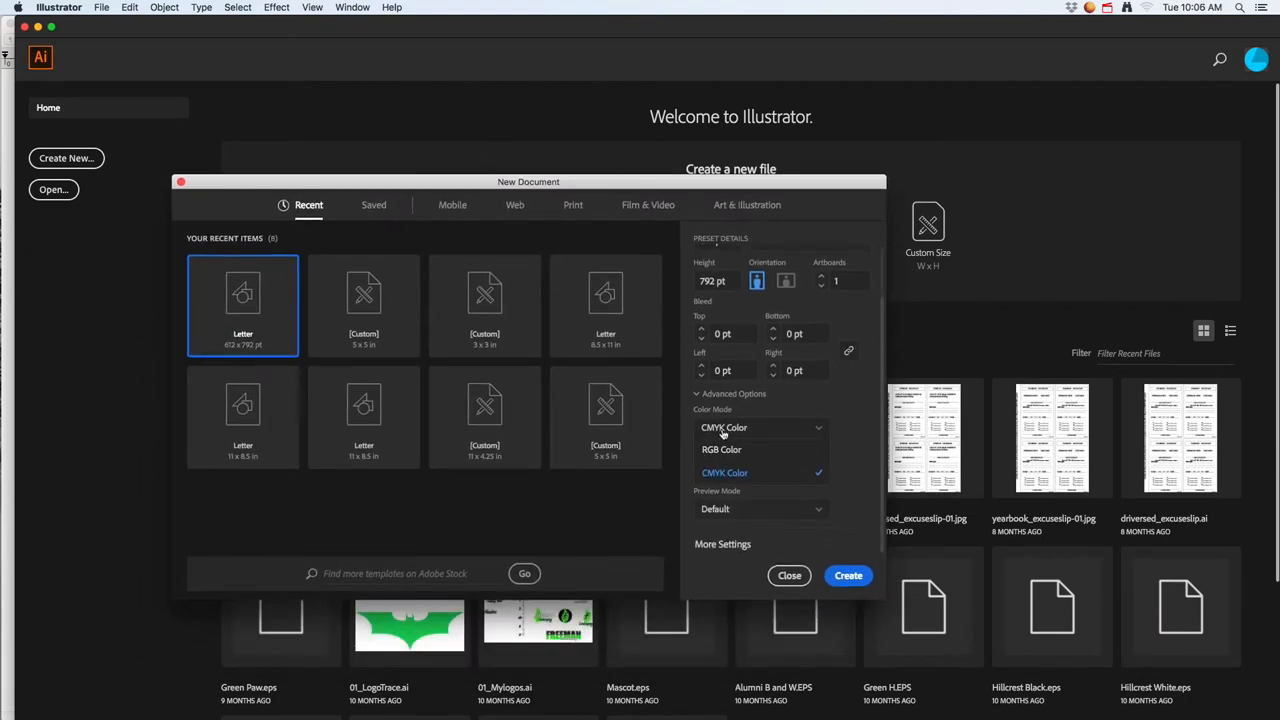
left_click(718, 451)
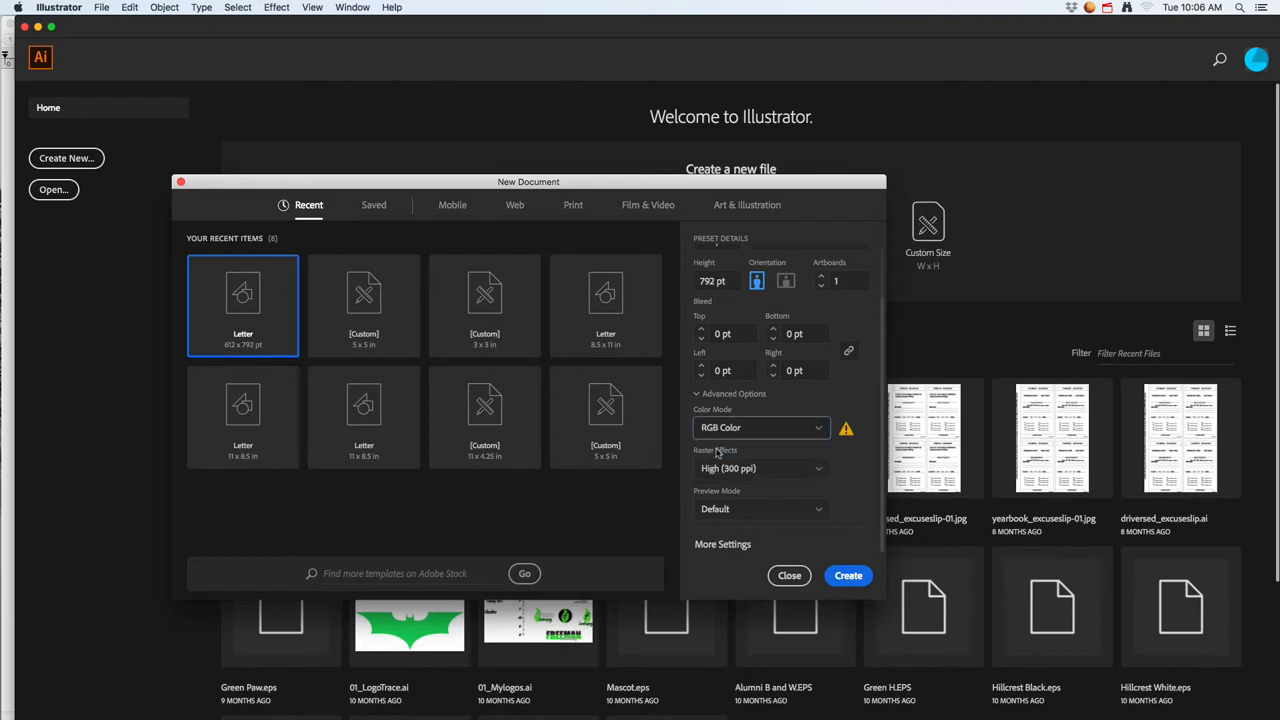
left_click(576, 209)
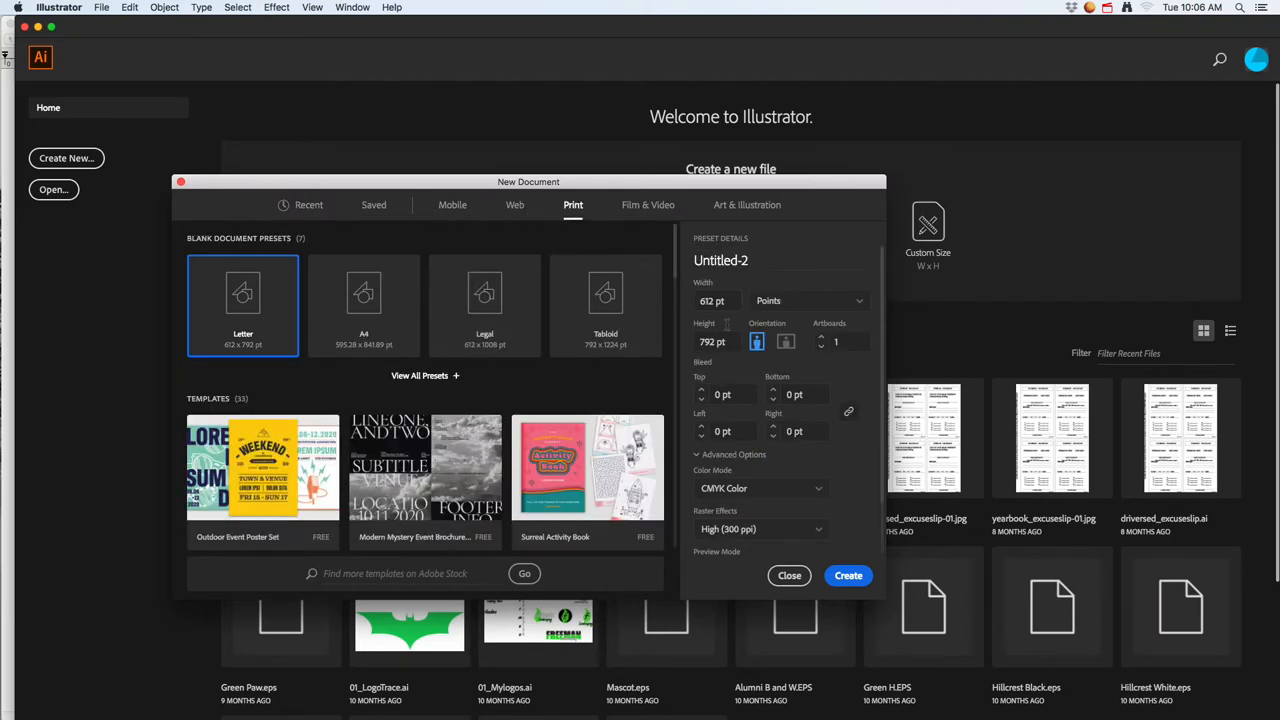
left_click(764, 498)
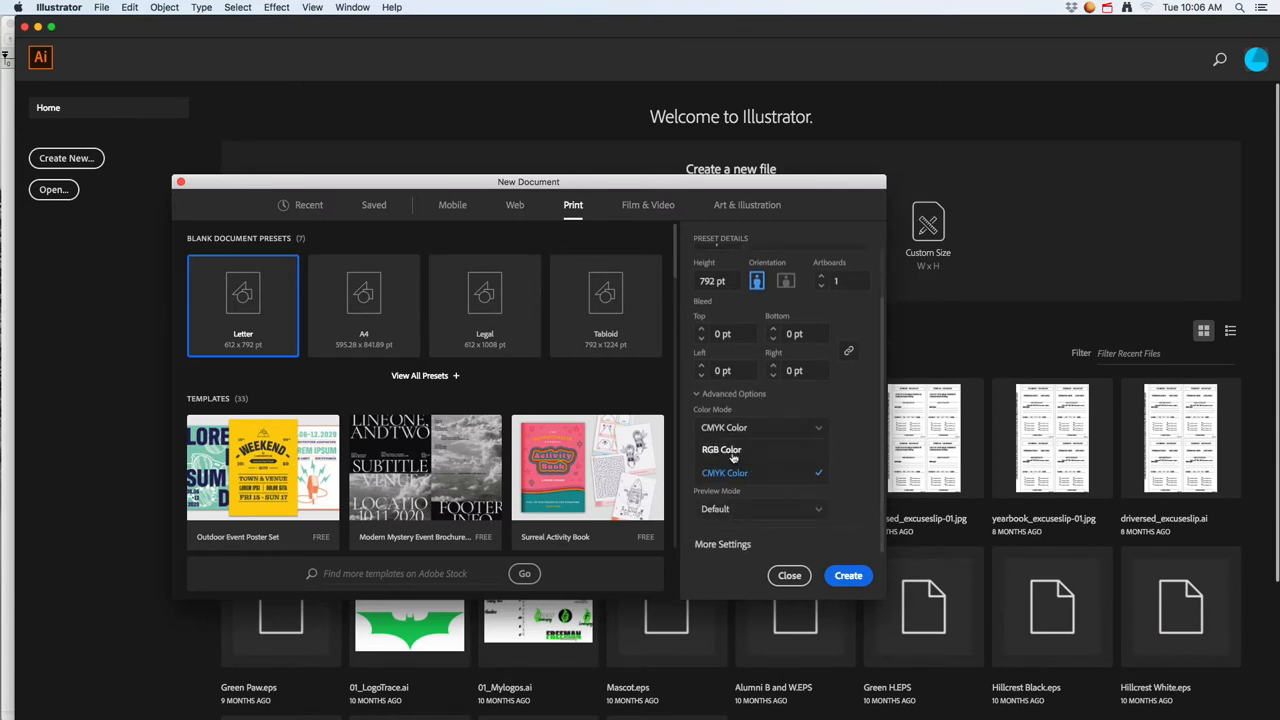
left_click(733, 451)
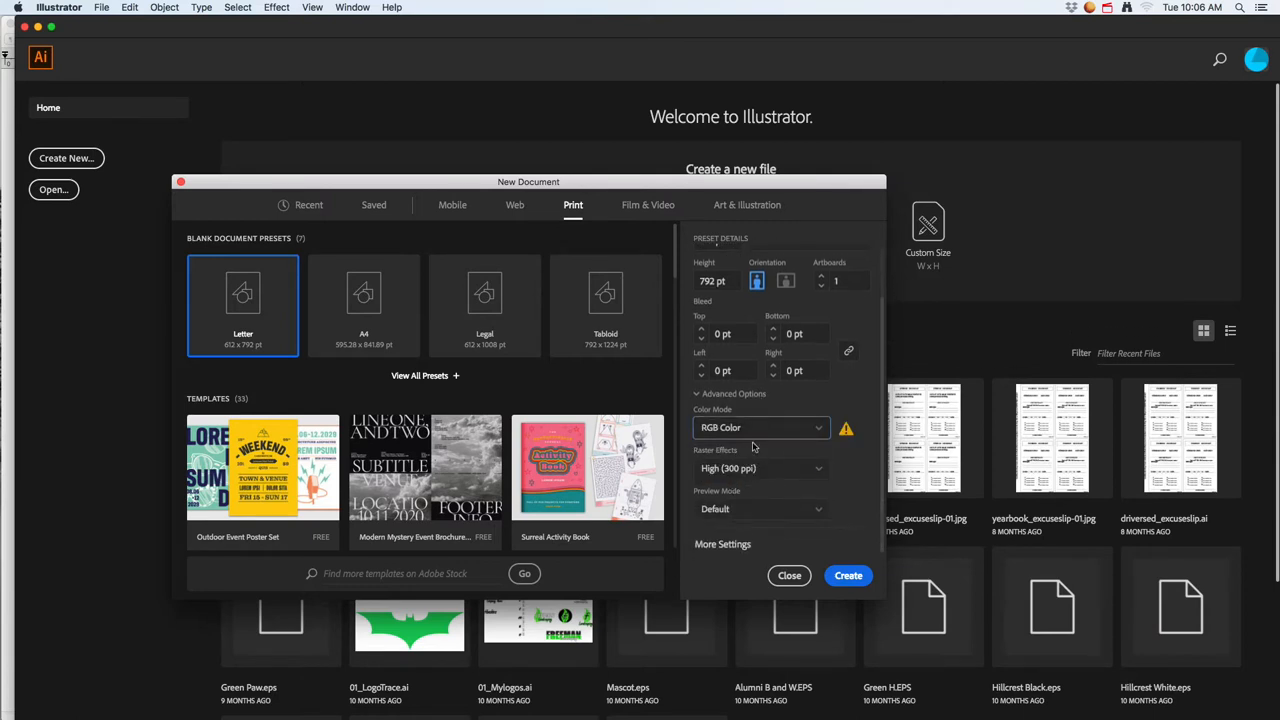
left_click(847, 576)
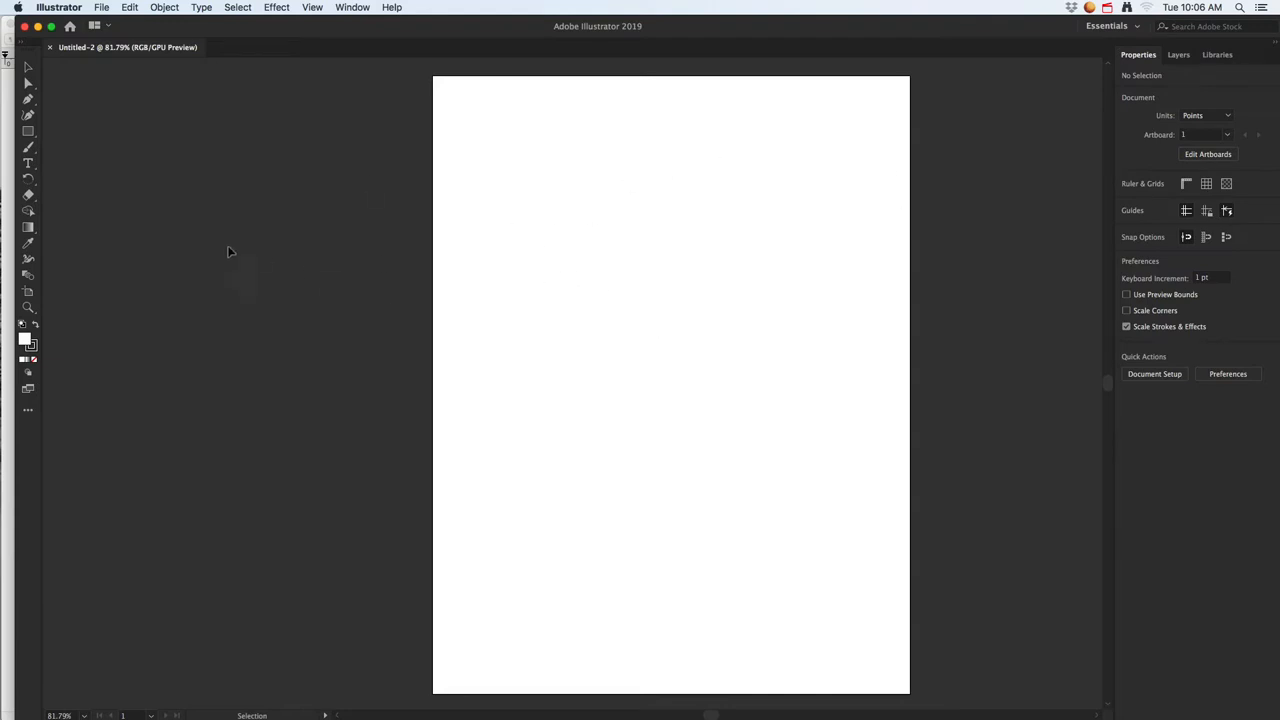
Set the fill color to the red D30707 for drawing with the Rectangle tool
left_click(28, 132)
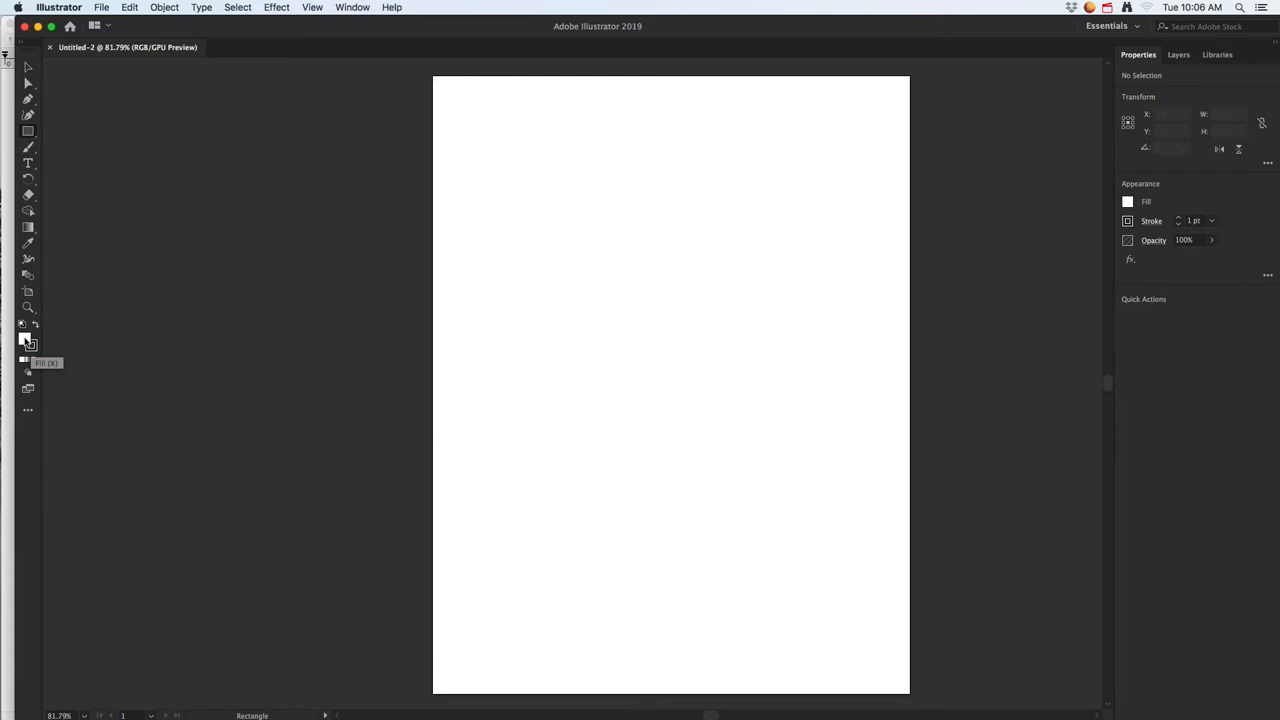
double_click(26, 341)
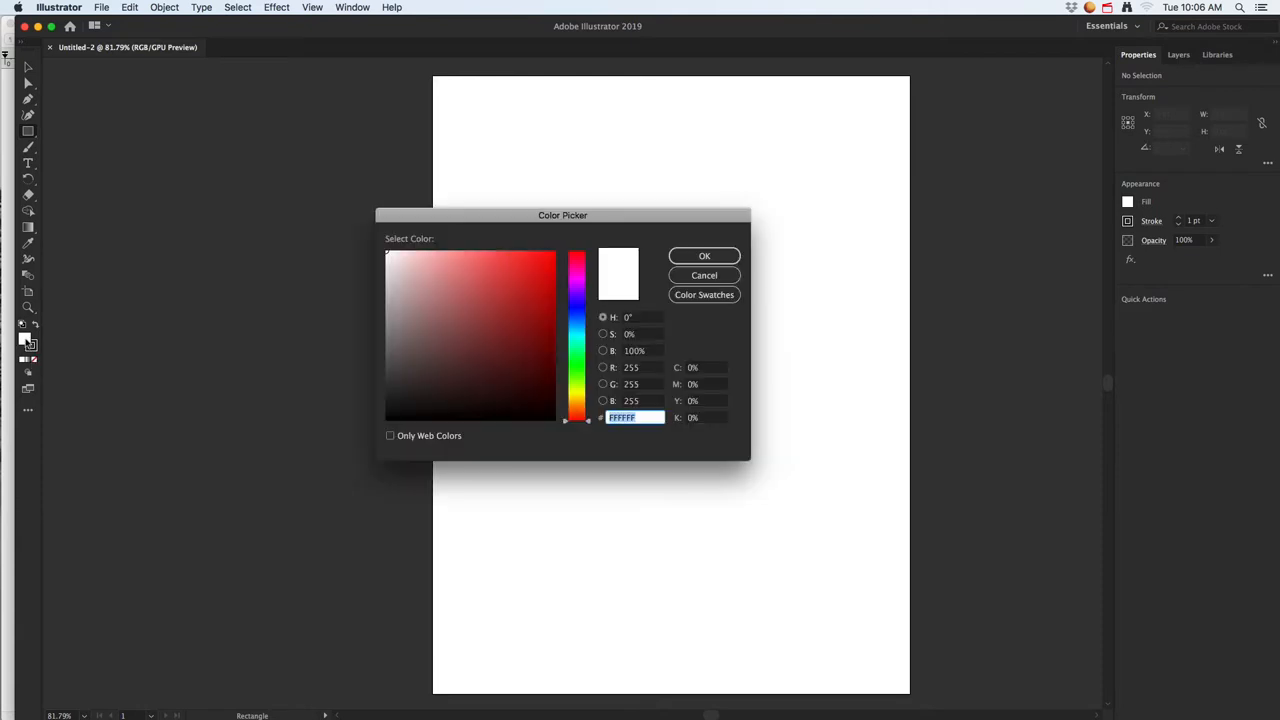
left_click_drag(535, 290, 550, 279)
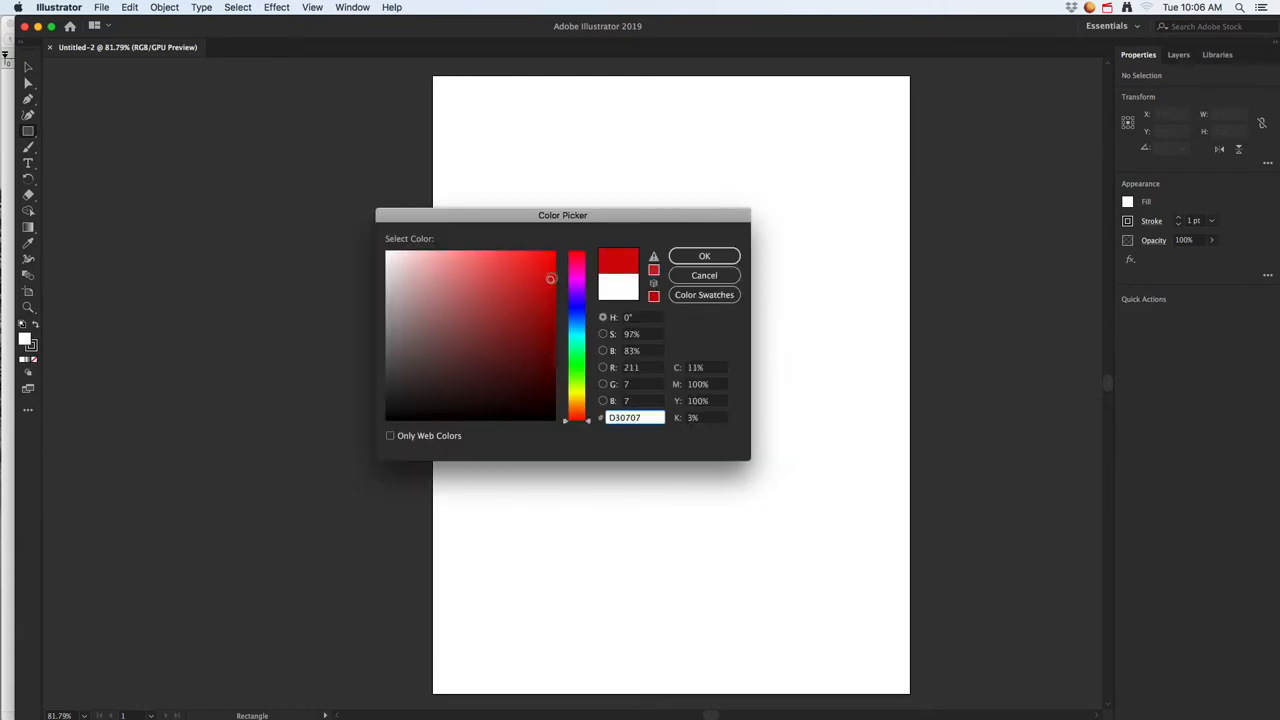
left_click(704, 256)
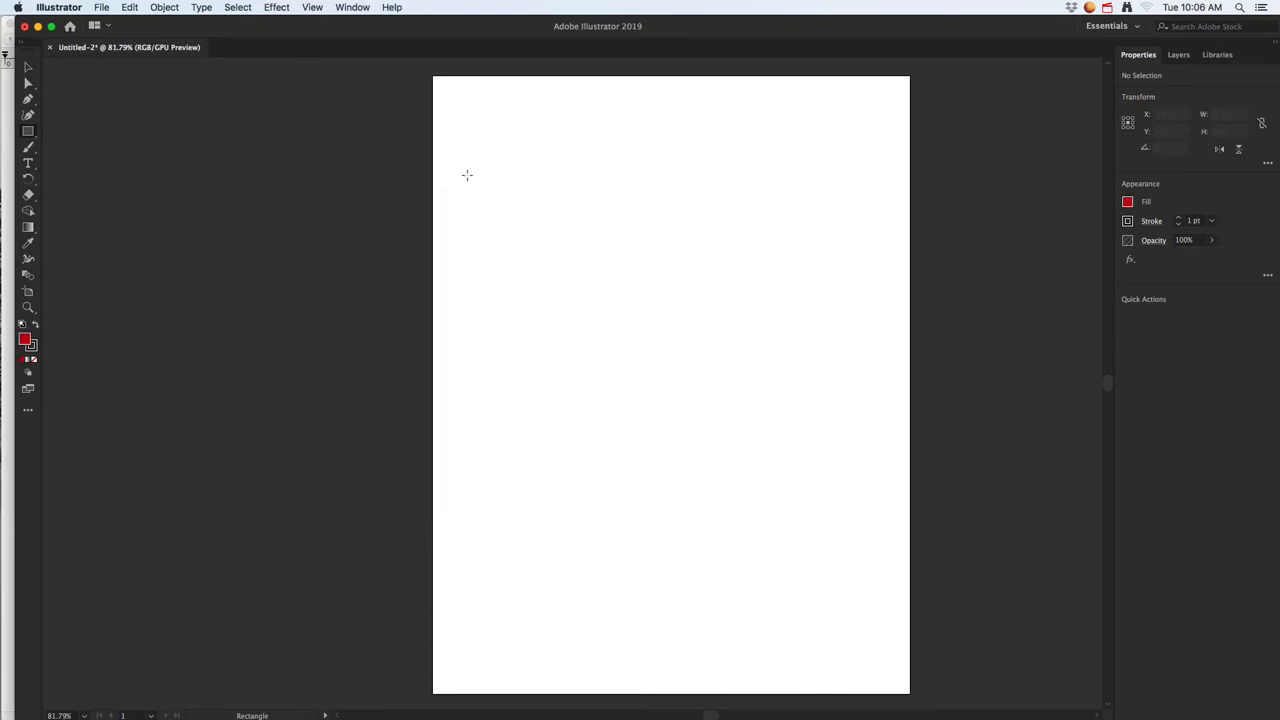
Draw four rectangles of about 104 × 117, 78 × 144, 64 × 105 and 88 × 48 pt in the page's upper half
left_click_drag(466, 175, 549, 266)
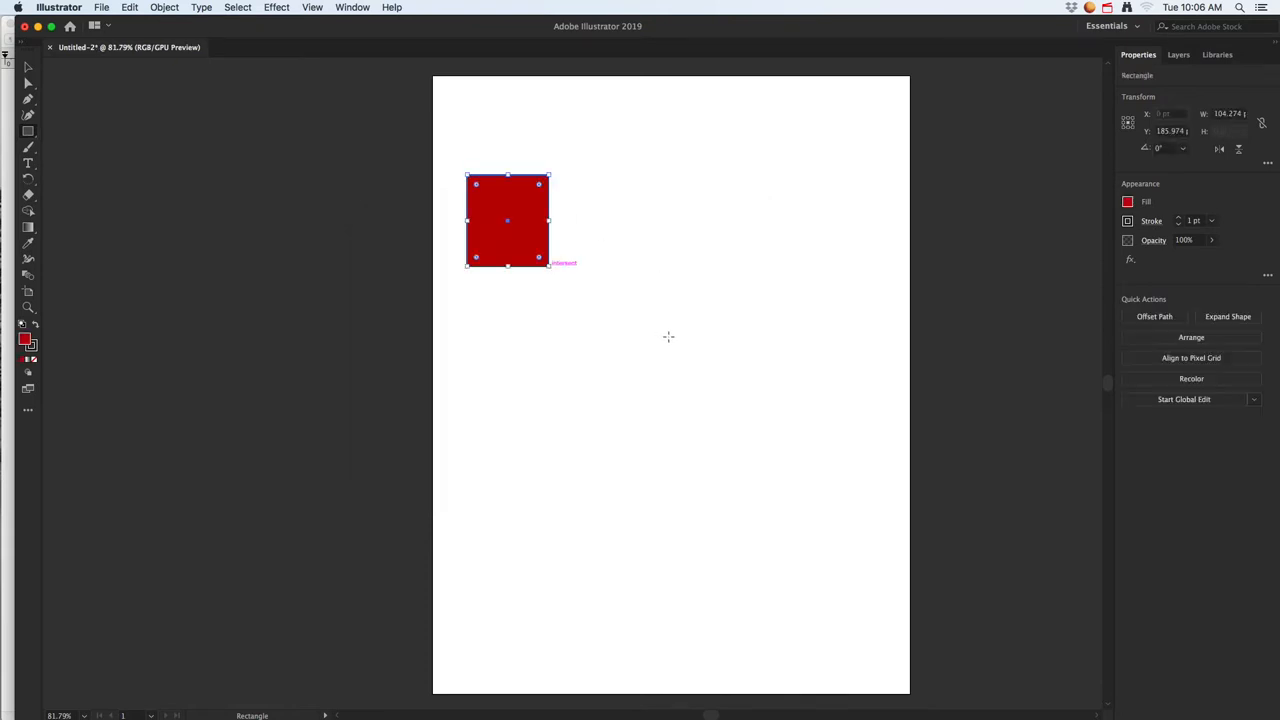
left_click_drag(612, 232, 674, 346)
left_click_drag(500, 311, 551, 394)
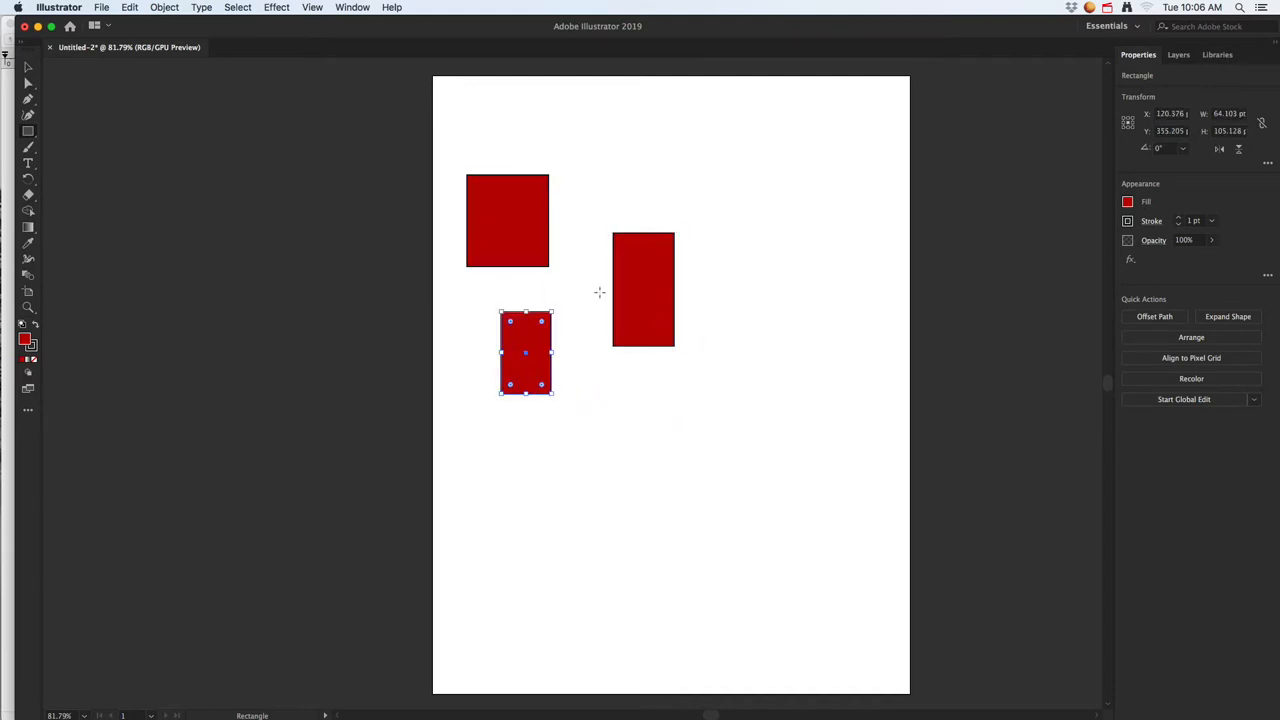
left_click_drag(573, 163, 646, 202)
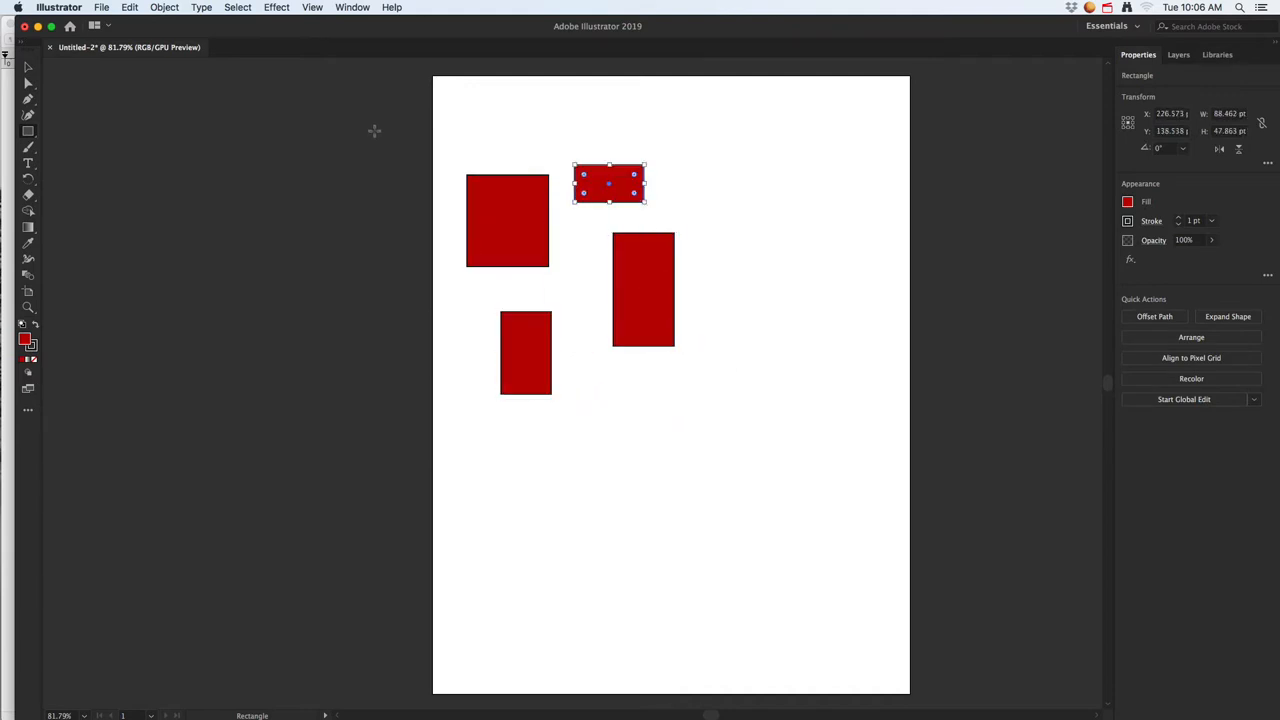
Move the largest squarish rectangle across the page's left edge and shift the two smaller rectangles to new spots on the page
left_click(28, 68)
left_click(516, 198)
left_click_drag(507, 210, 438, 234)
left_click_drag(606, 195, 547, 229)
left_click_drag(535, 347, 702, 182)
Delete every rectangle except the one overlapping the page's left edge
key("Delete")
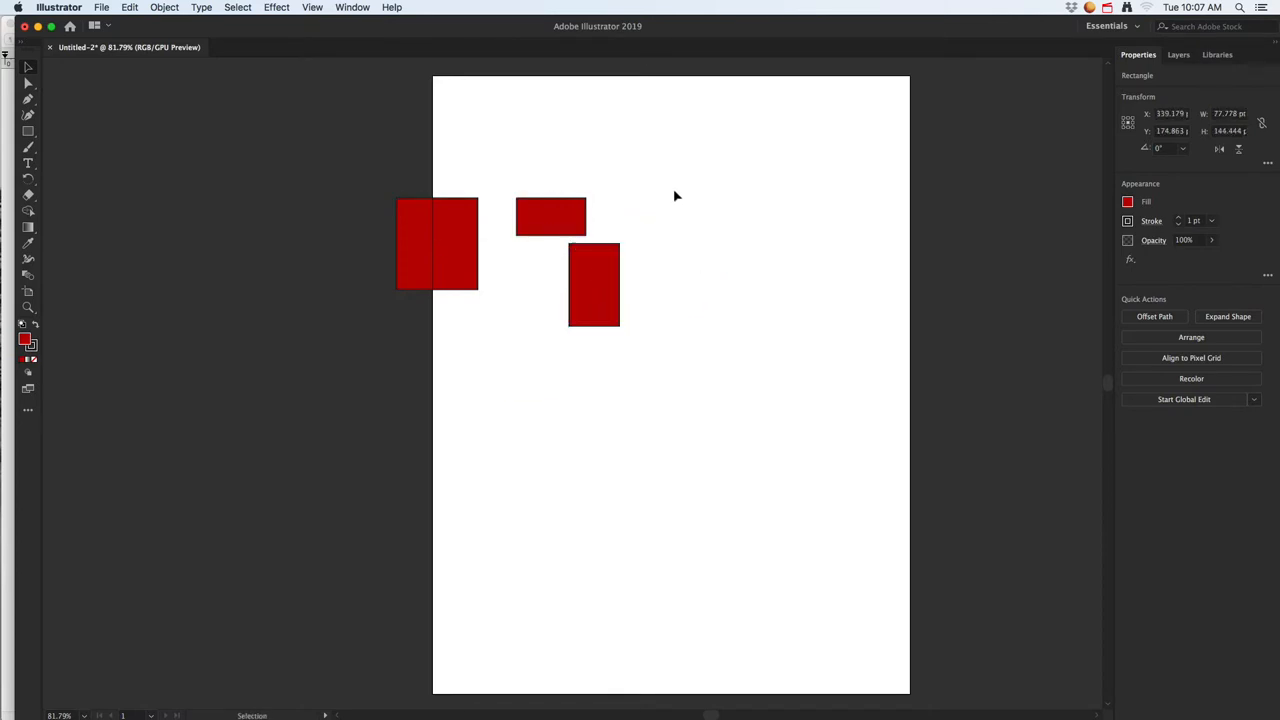
left_click(556, 207)
key("Delete")
left_click(595, 280)
key("Delete")
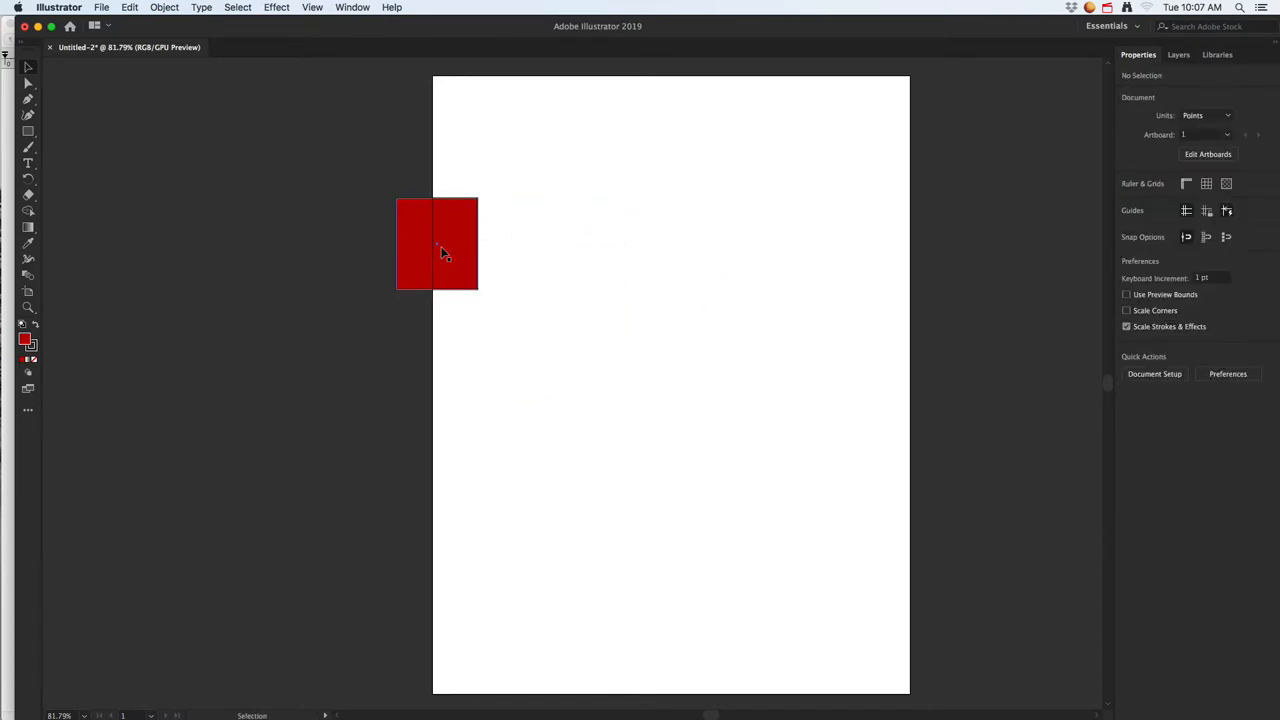
Move the remaining rectangle fully onto the page, then scale and rotate it to about 152 × 78 pt at 270°
left_click(452, 242)
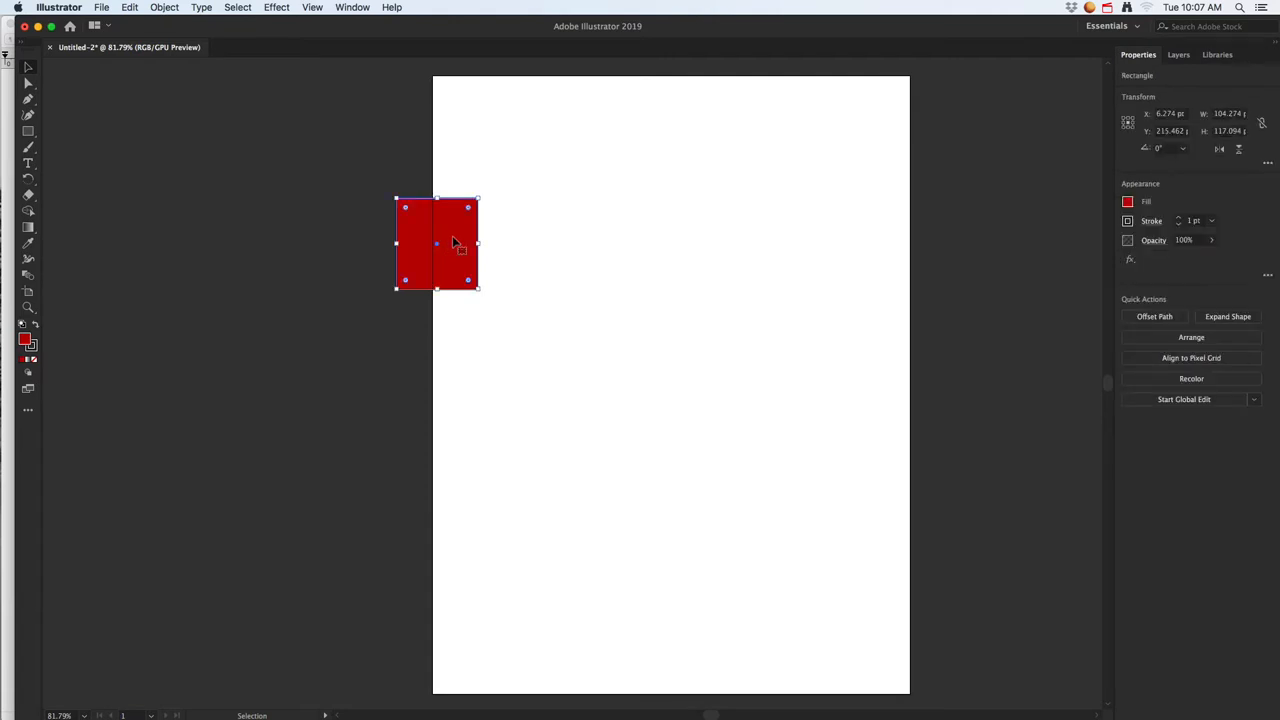
left_click_drag(452, 235, 557, 253)
key("super+1")
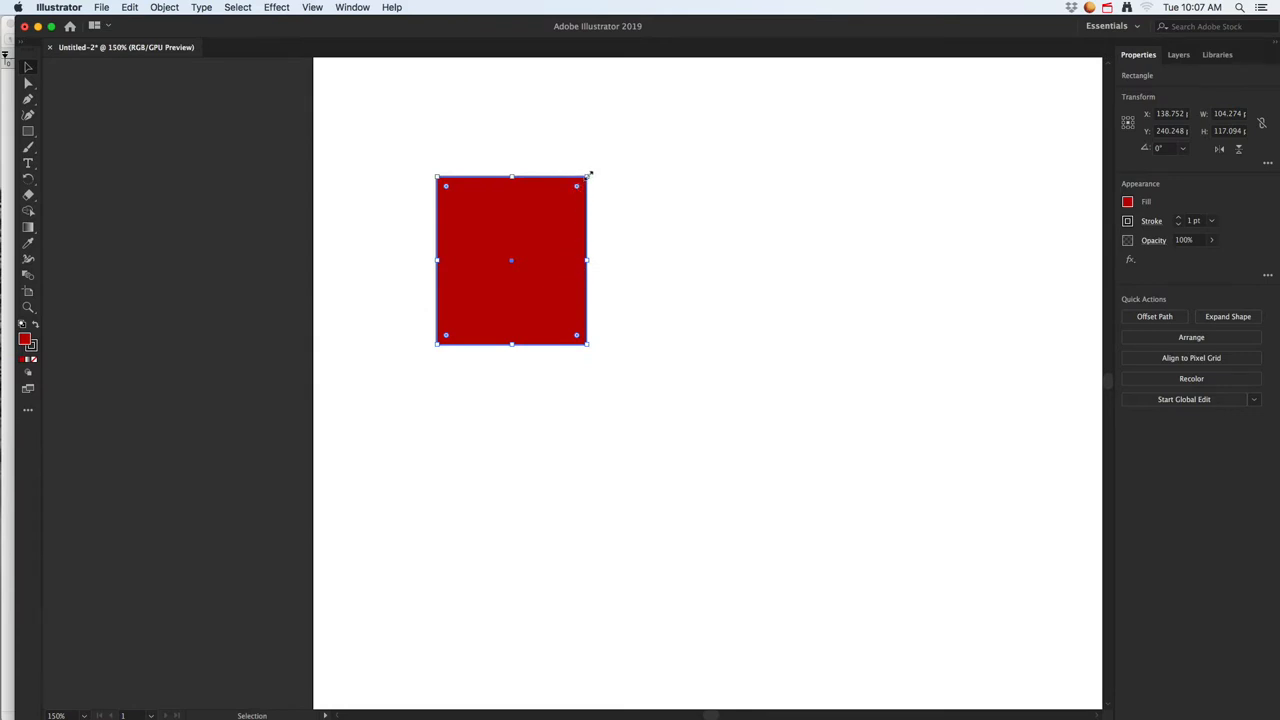
left_click_drag(589, 175, 611, 298)
left_click(618, 304)
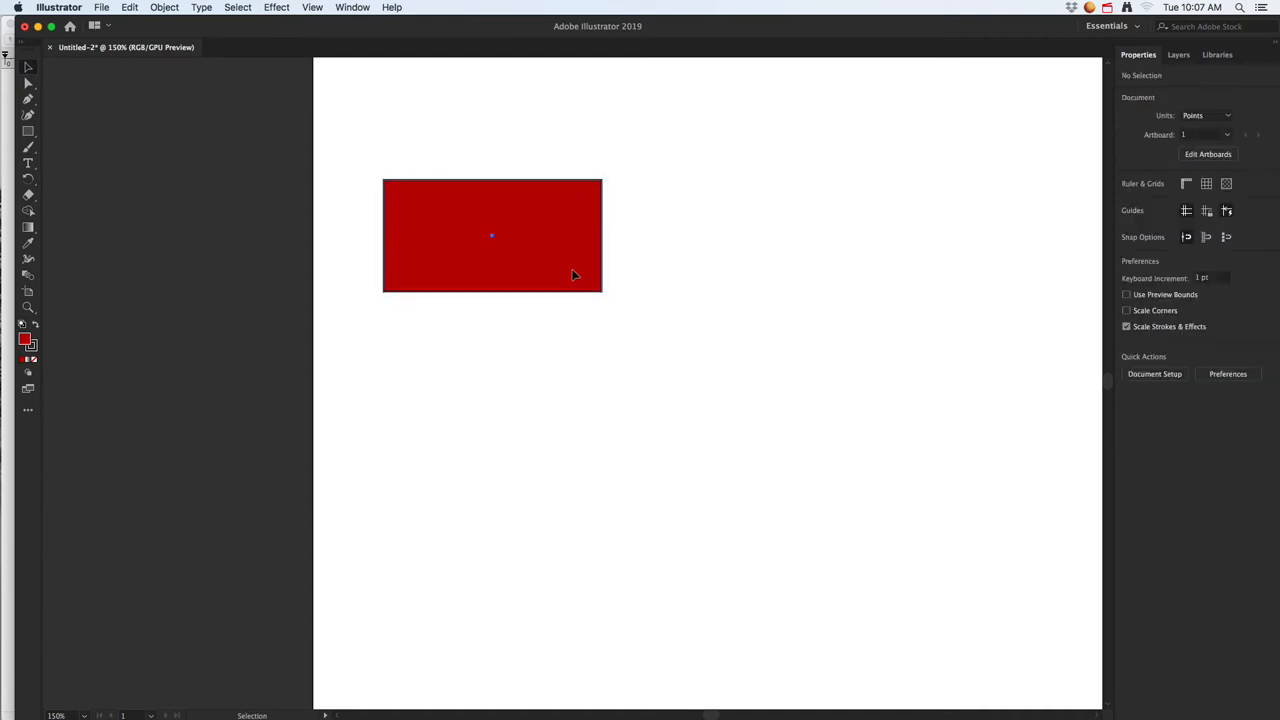
Replace the rectangle with a new red square about 66 pt wide in the page's upper-left area
left_click(572, 270)
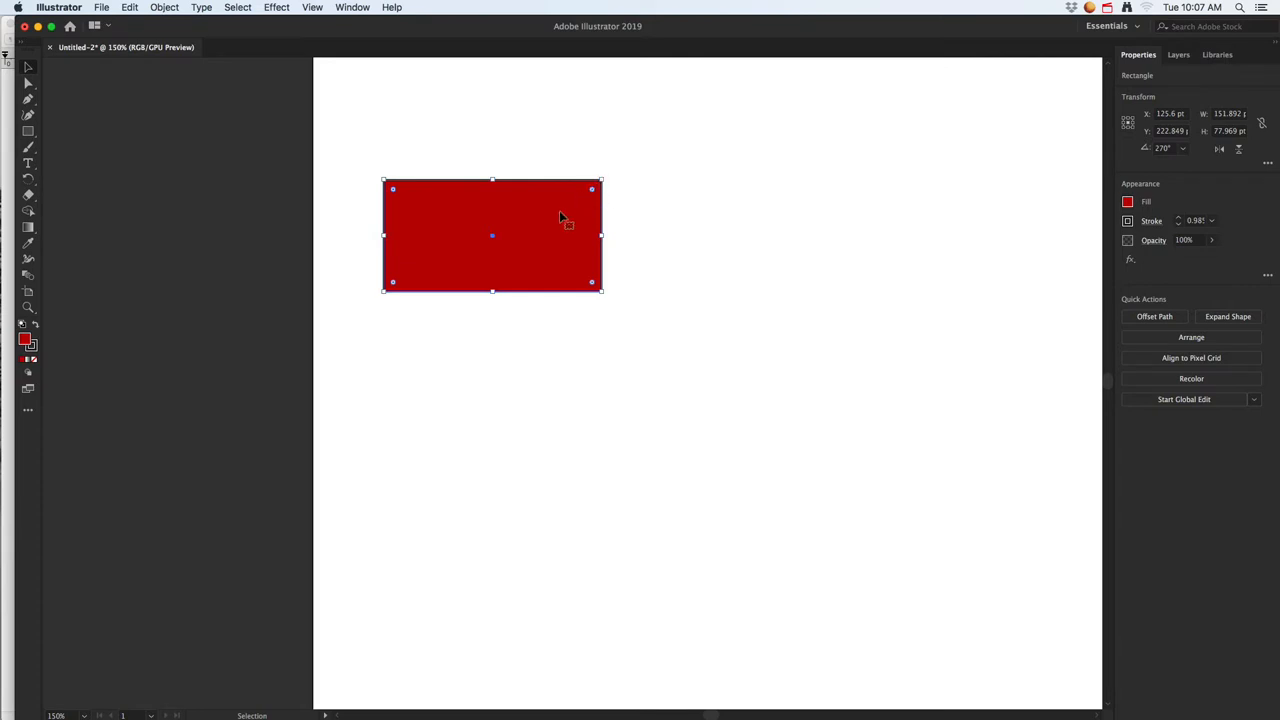
key("Delete")
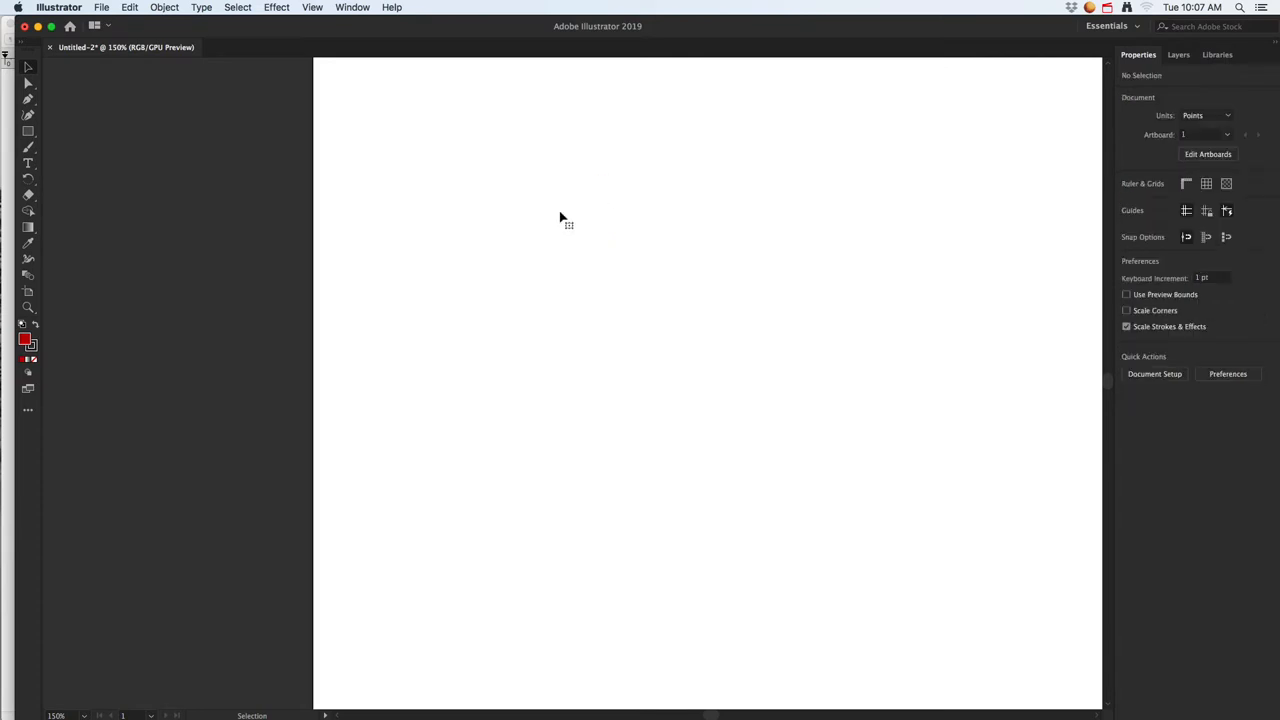
left_click(31, 131)
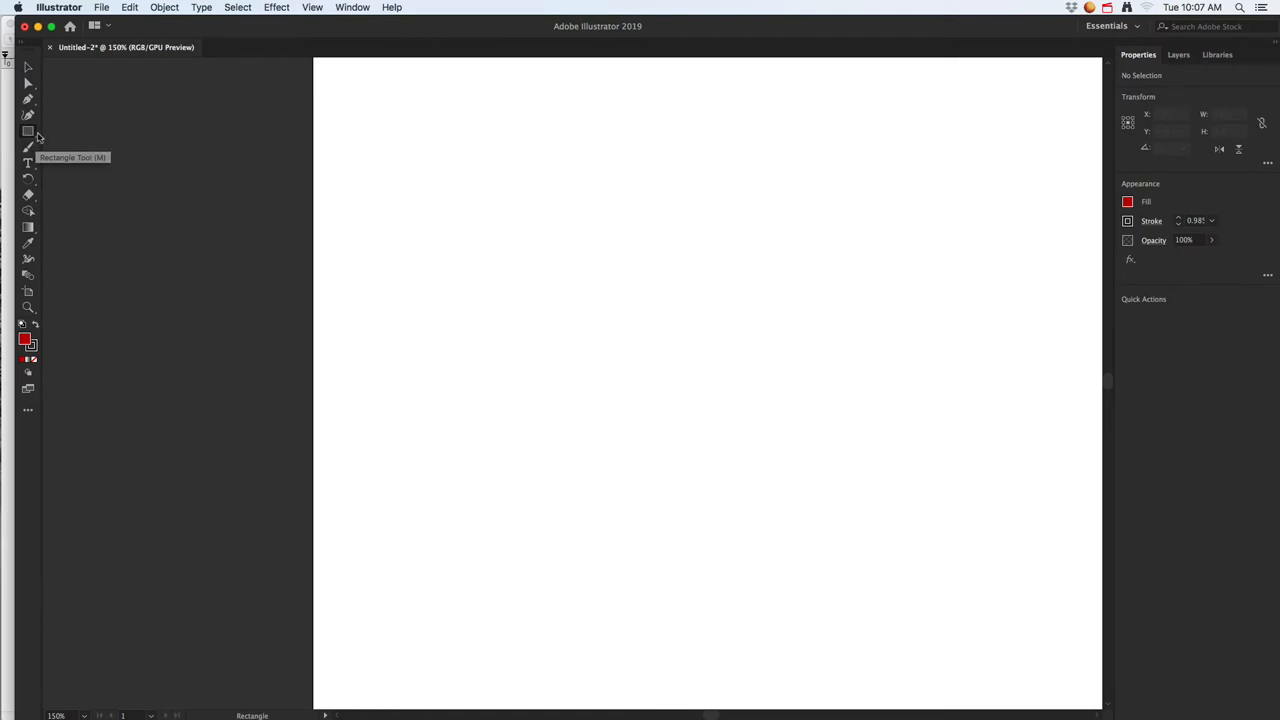
left_click_drag(360, 109, 446, 204)
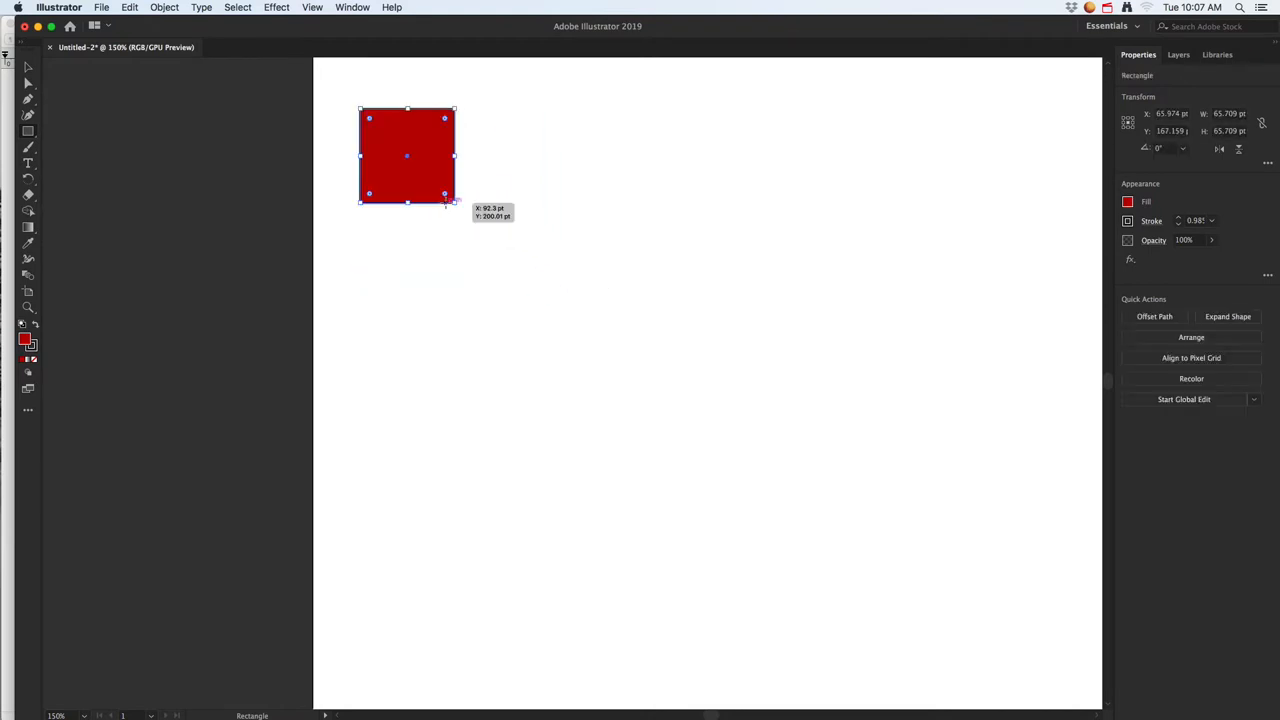
left_click(503, 182)
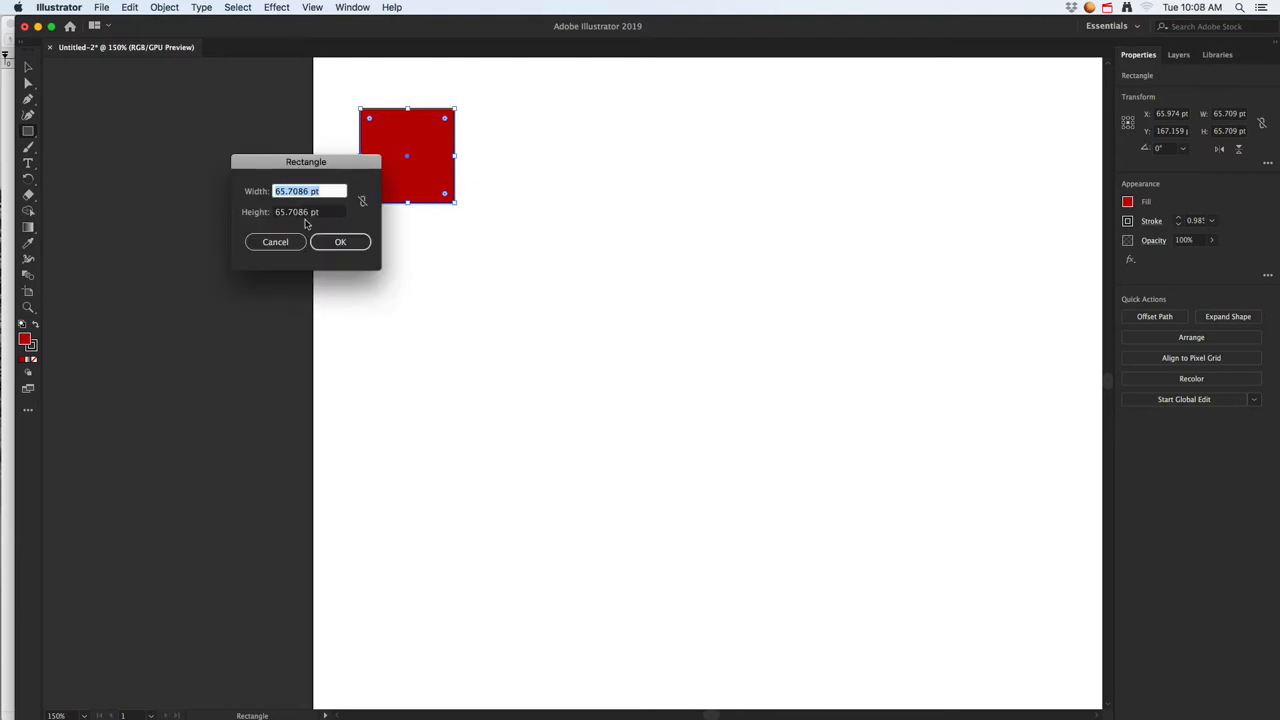
left_click(275, 243)
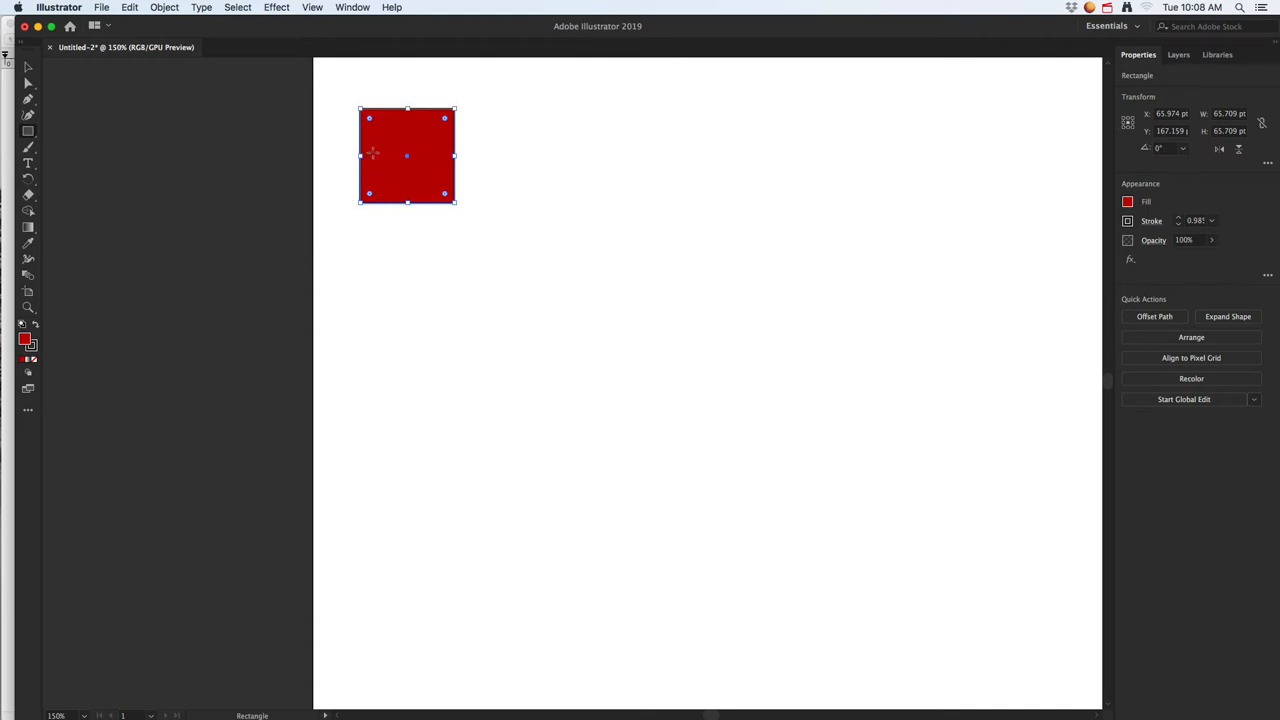
Duplicate the square diagonally down to the right so the two squares touch corner to corner
left_click(28, 67)
left_click_drag(394, 131, 484, 242)
left_click(484, 169)
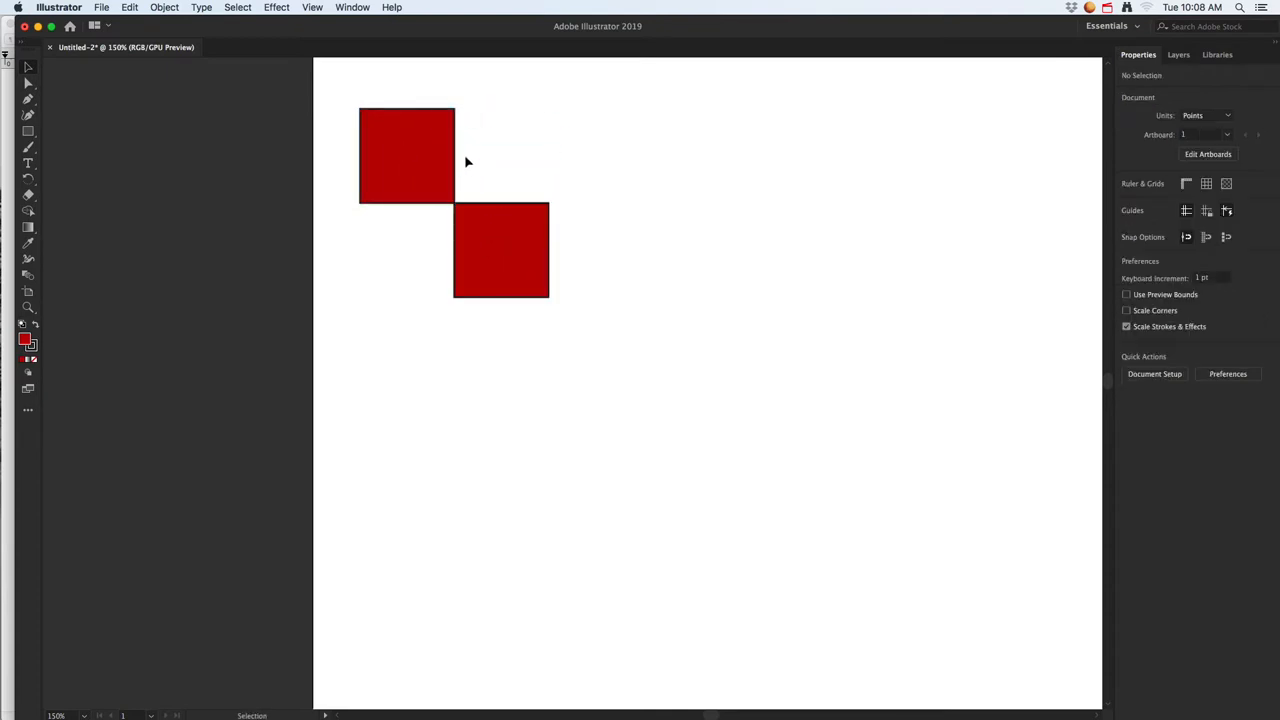
Select both squares and duplicate the pair directly to the right, continuing the checkerboard pattern
left_click(400, 142)
left_click_drag(334, 88, 586, 323)
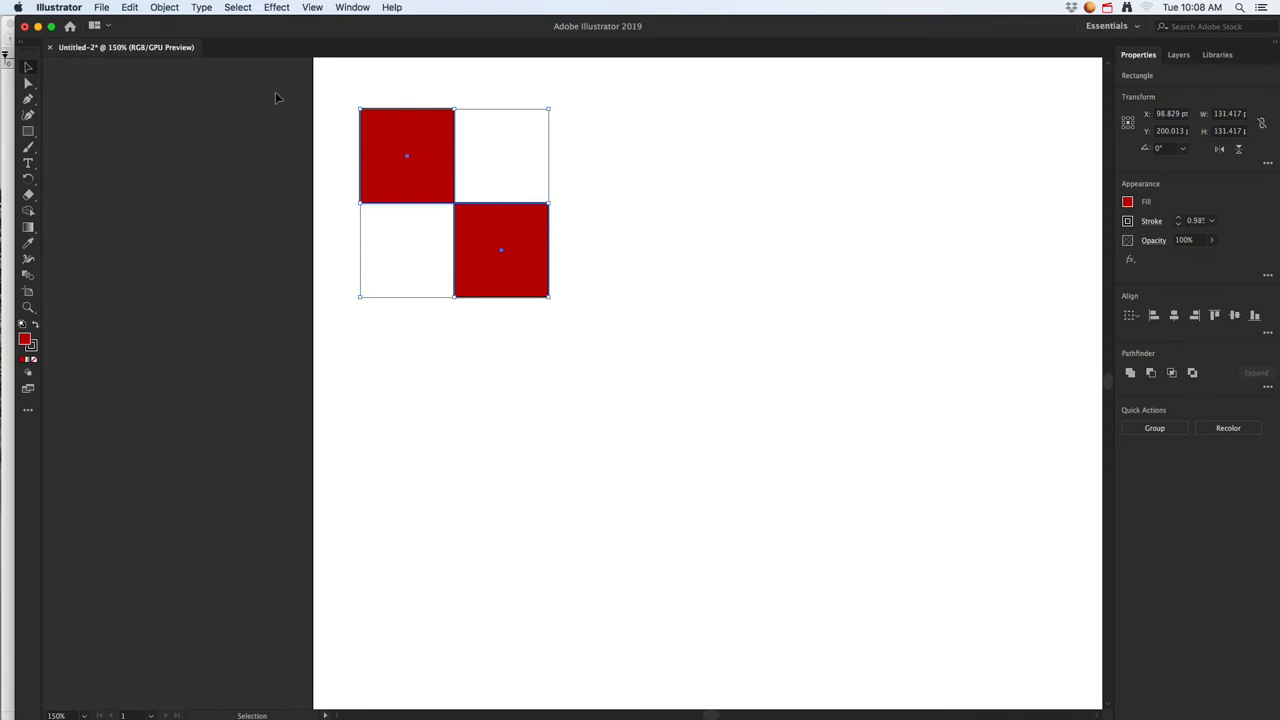
left_click(349, 92)
left_click_drag(337, 86, 581, 330)
left_click_drag(396, 176, 582, 168)
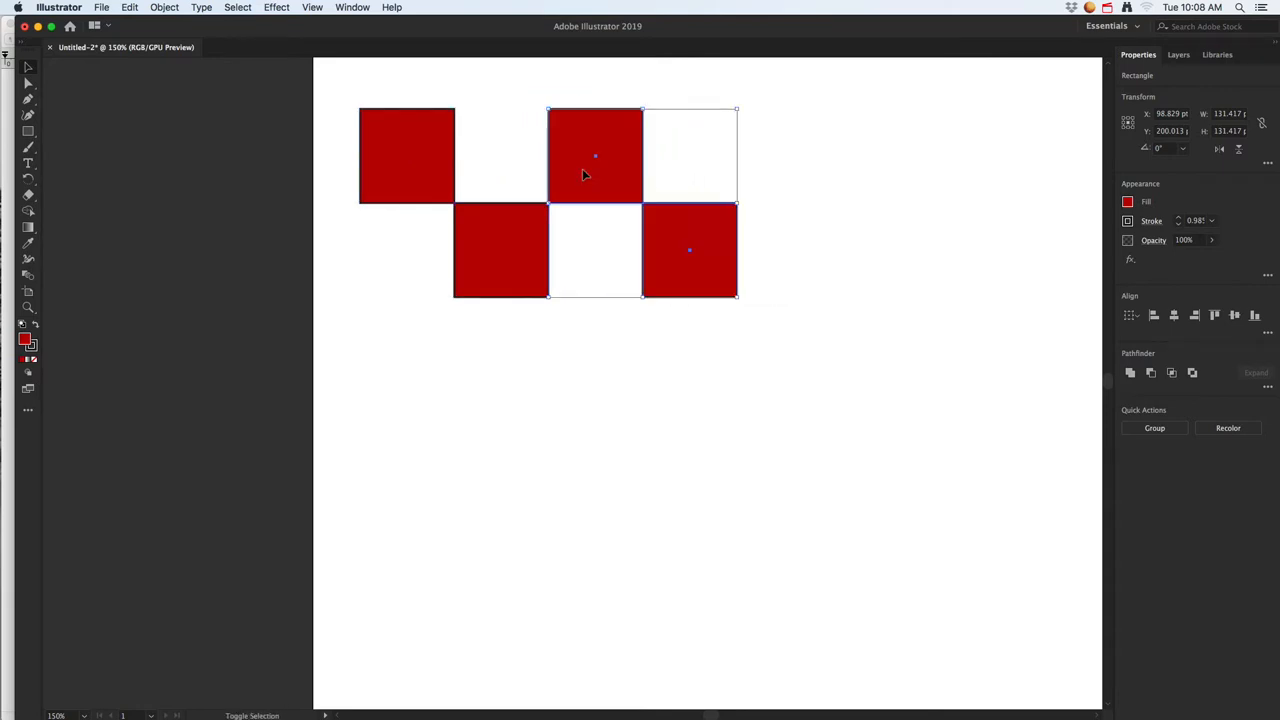
Select all four squares and duplicate them directly to the right, extending the two checkerboard rows to eight columns
left_click(760, 184)
left_click_drag(323, 76, 786, 329)
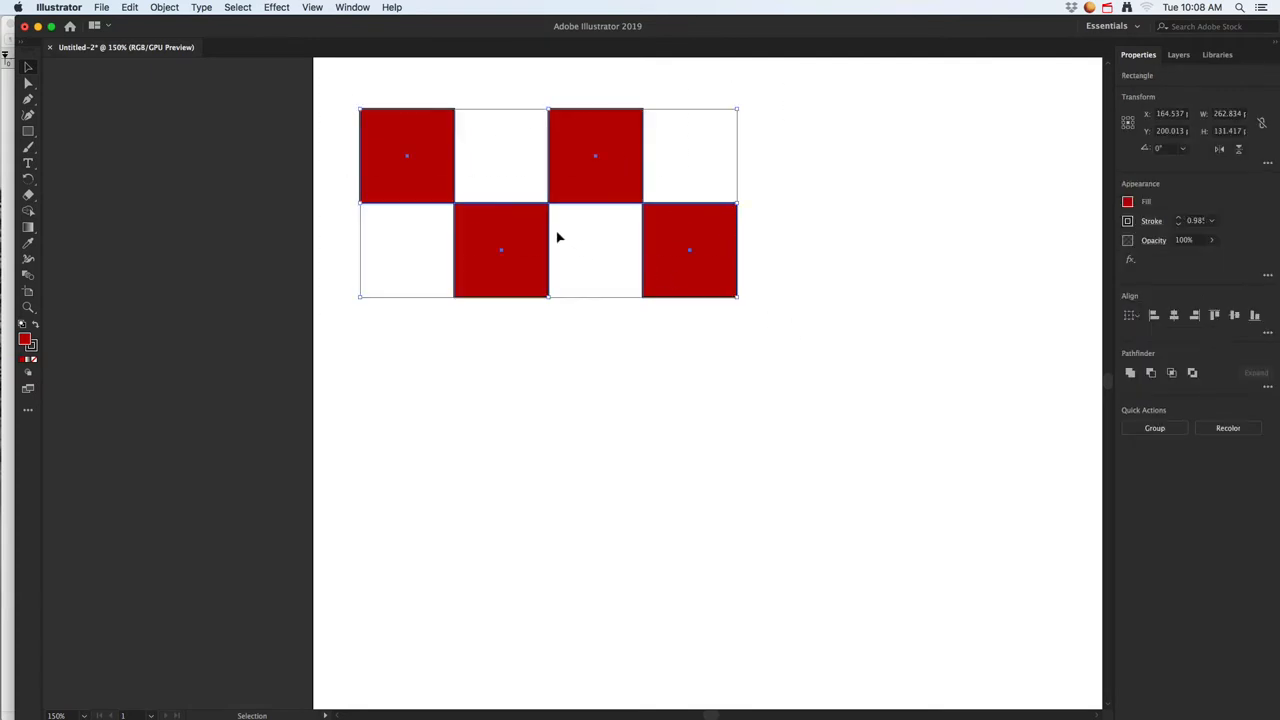
left_click_drag(432, 142, 802, 168)
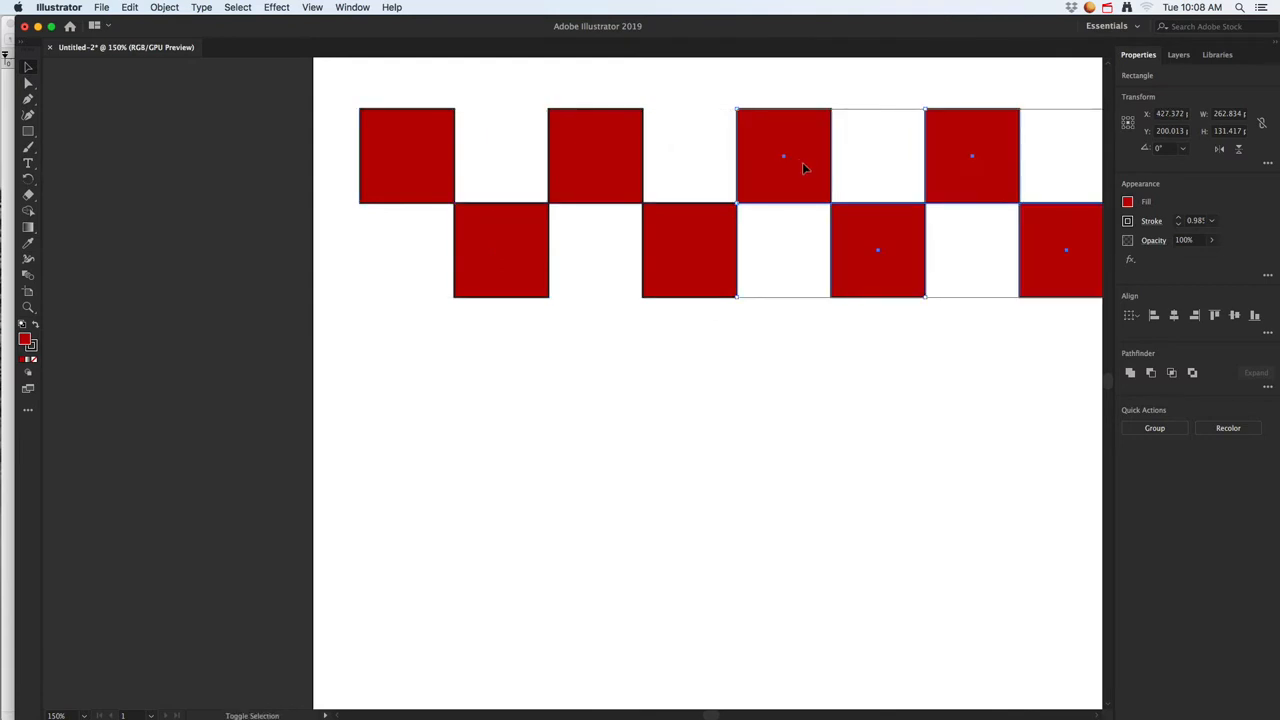
left_click_drag(841, 234, 632, 262)
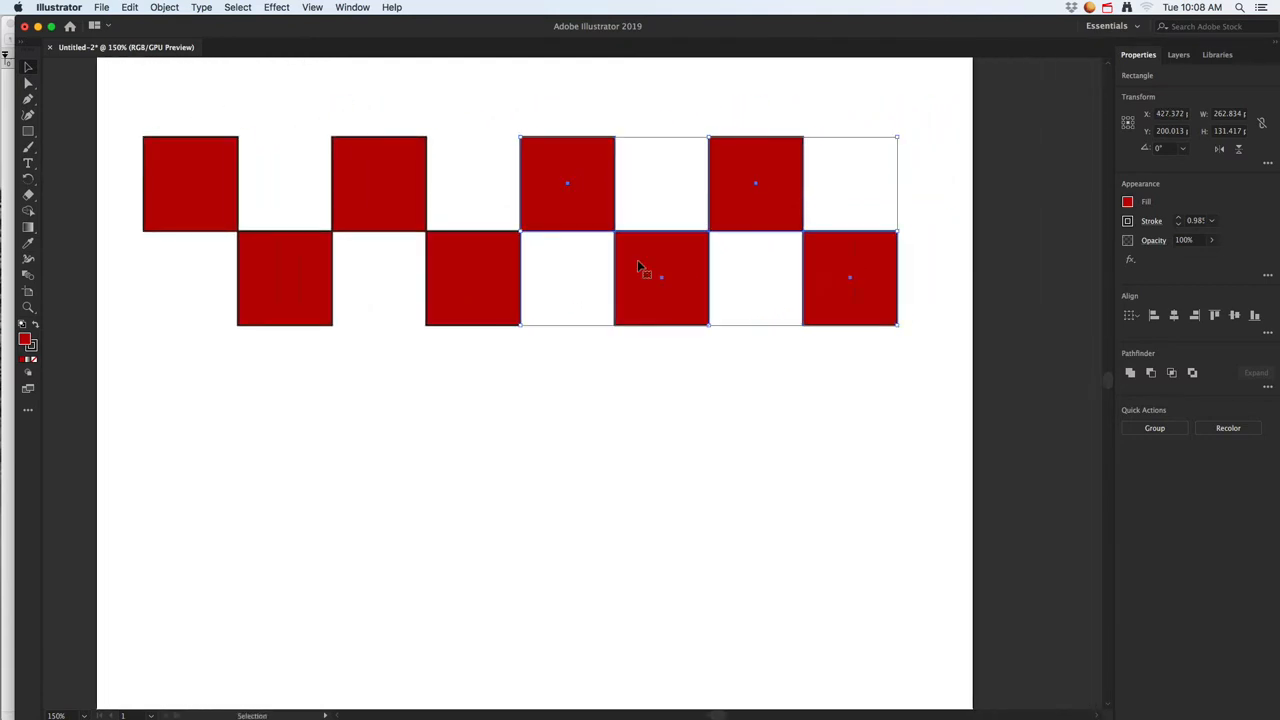
mouse_move(480, 240)
left_mouse_down()
mouse_move(517, 300)
mouse_move(448, 273)
mouse_move(529, 200)
mouse_move(466, 251)
left_mouse_up()
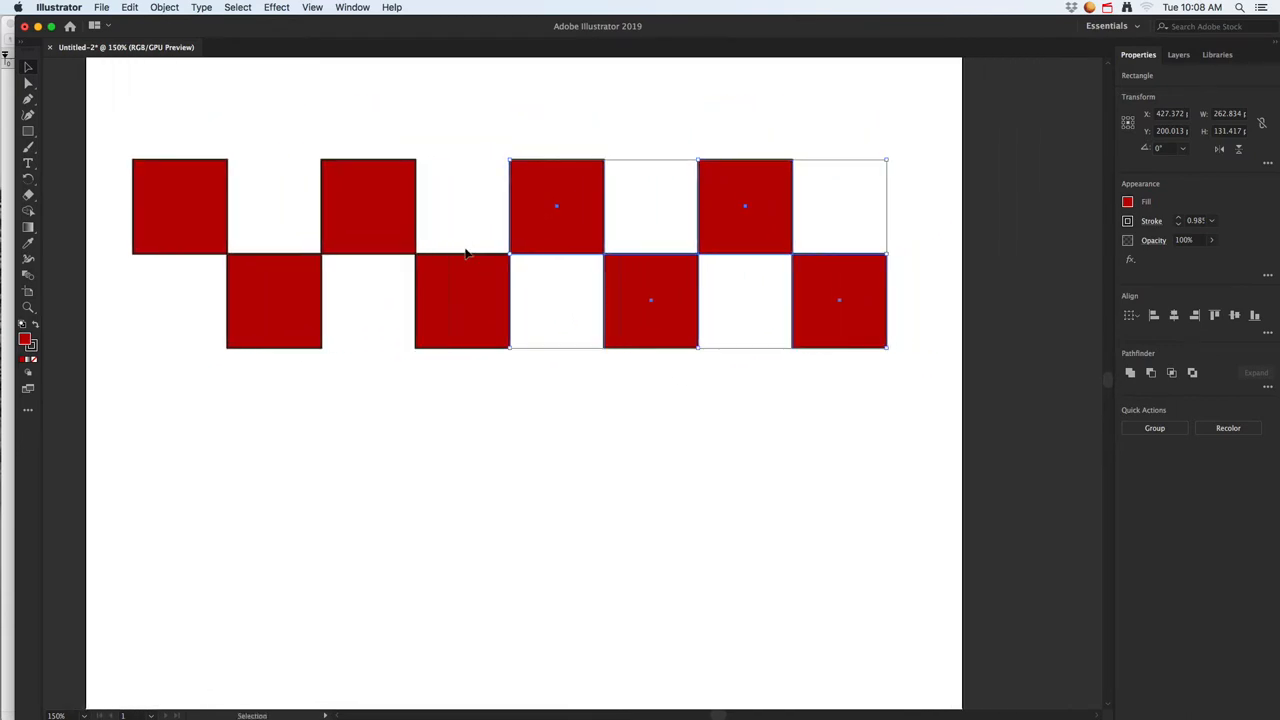
scroll(471, 314, "up", 1)
scroll(471, 314, "down", 3)
scroll(471, 315, "up", 3)
scroll(470, 315, "down", 3)
scroll(470, 315, "up", 2)
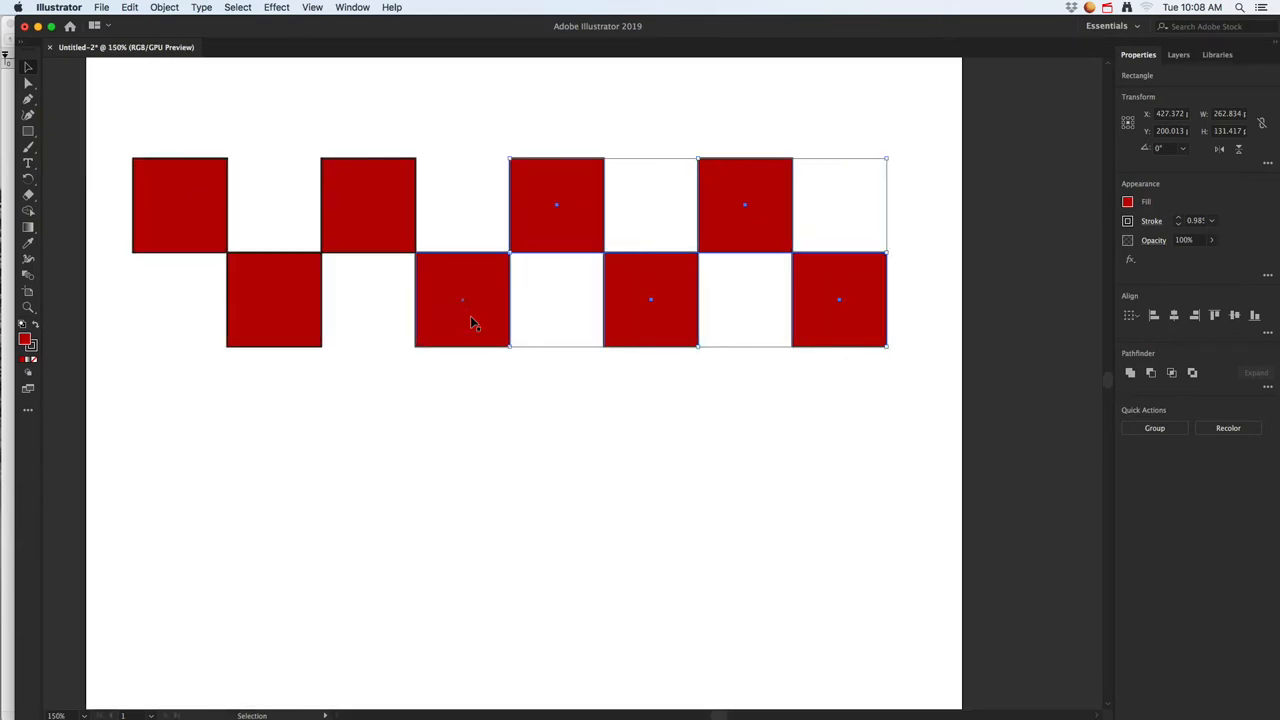
left_click(470, 315, "shift")
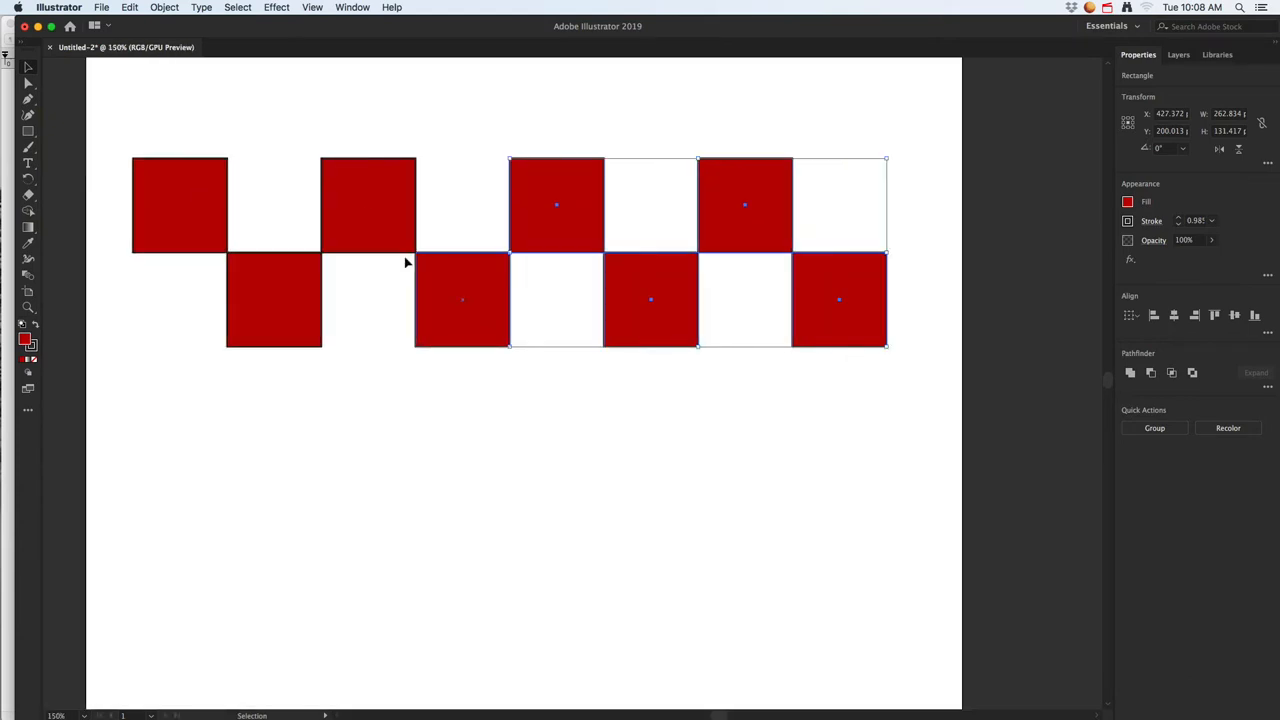
left_click(29, 308)
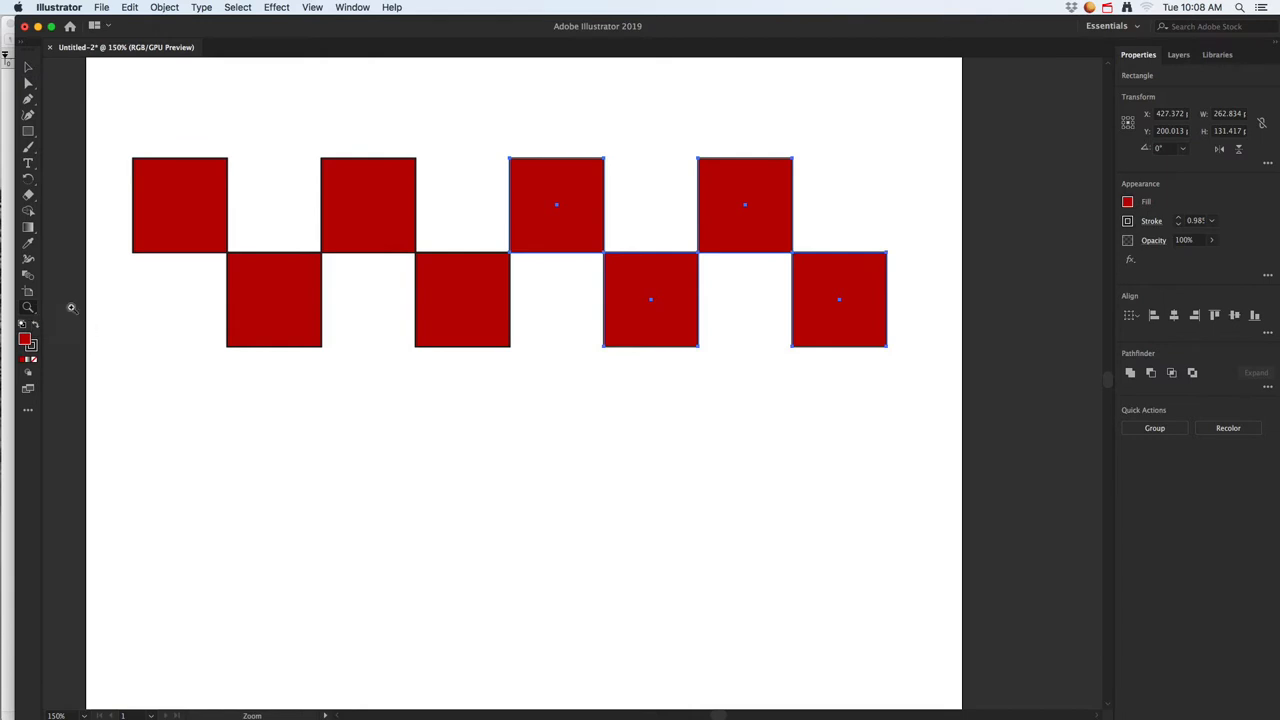
Select all eight red squares and duplicate them directly below, extending the checkerboard to four rows
left_click(30, 67)
left_click(166, 121)
left_click_drag(112, 102, 920, 390)
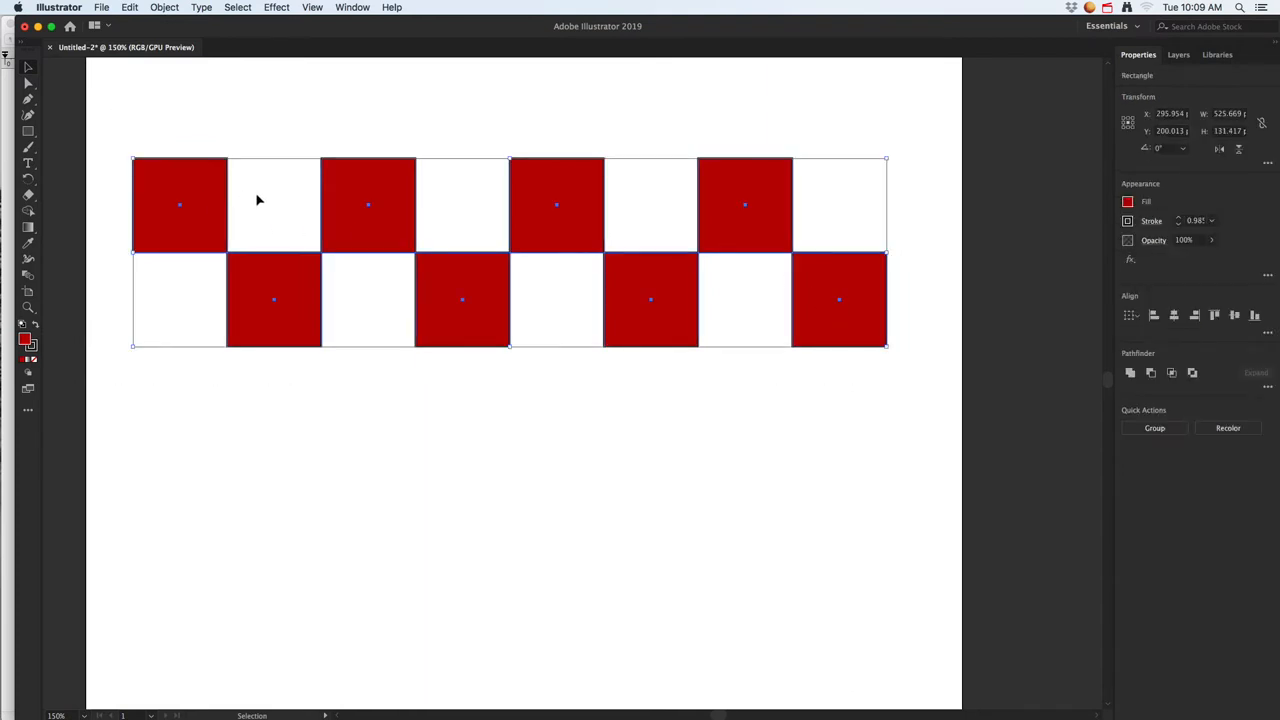
left_click_drag(391, 180, 382, 365)
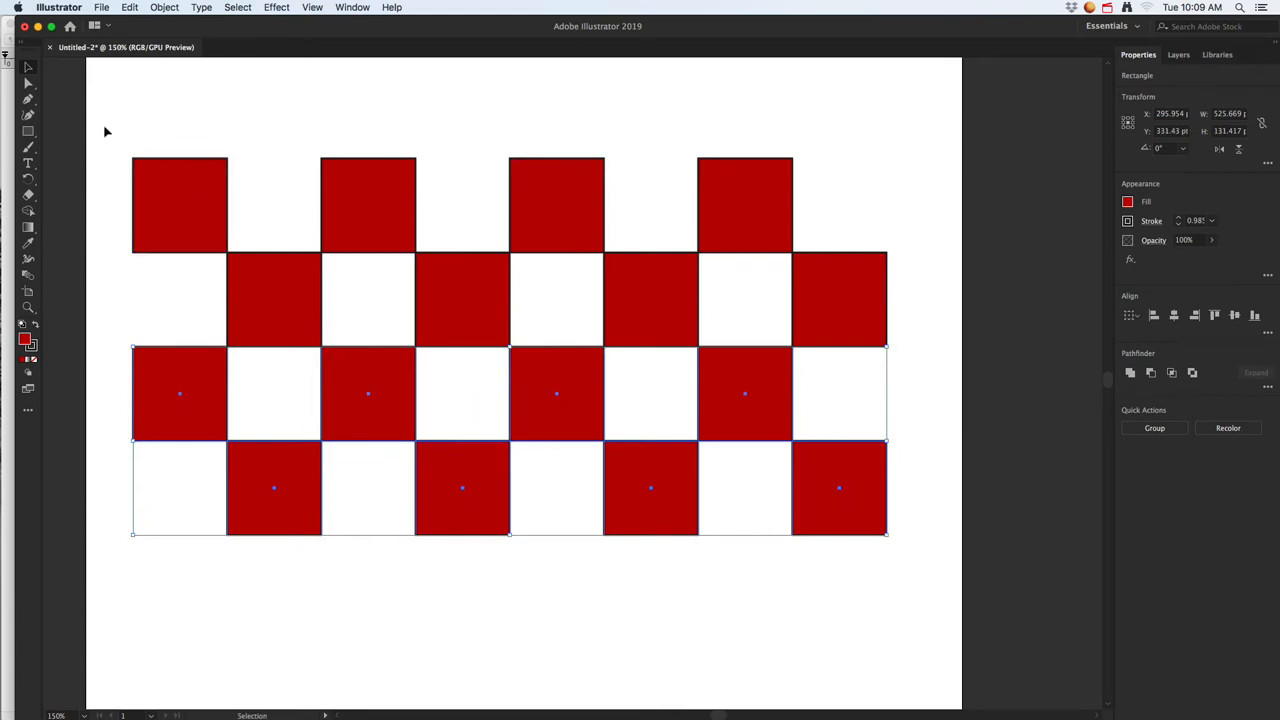
Select all sixteen squares and duplicate them directly below, completing the eight-by-eight checkerboard pattern
left_click_drag(94, 120, 940, 590)
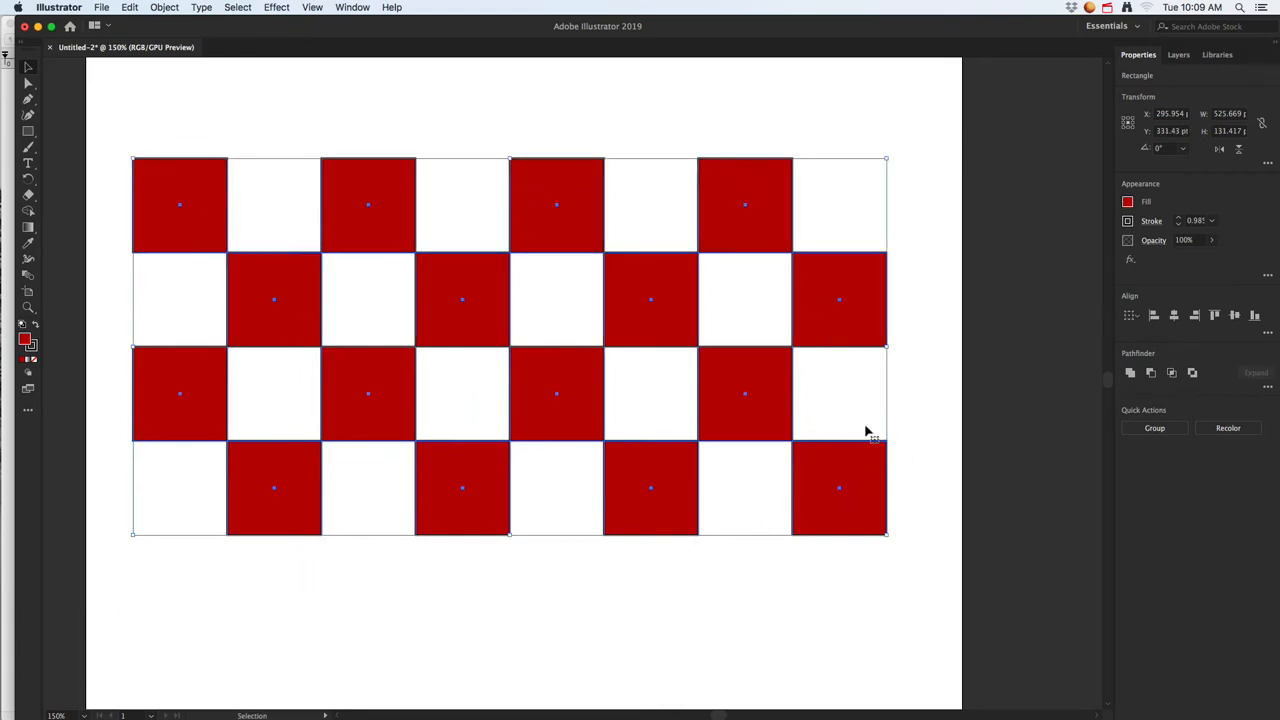
left_click_drag(728, 194, 685, 558)
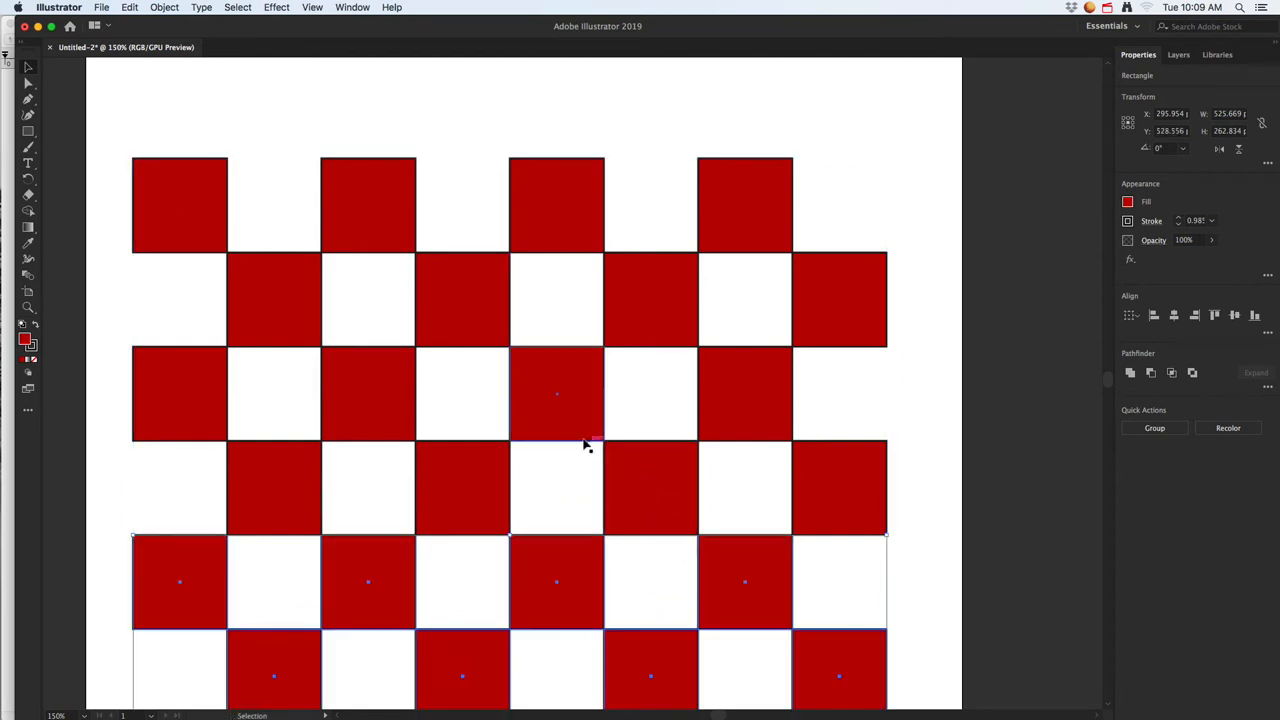
key("super+minus")
scroll(570, 420, "down", 3)
scroll(580, 400, "left", 1)
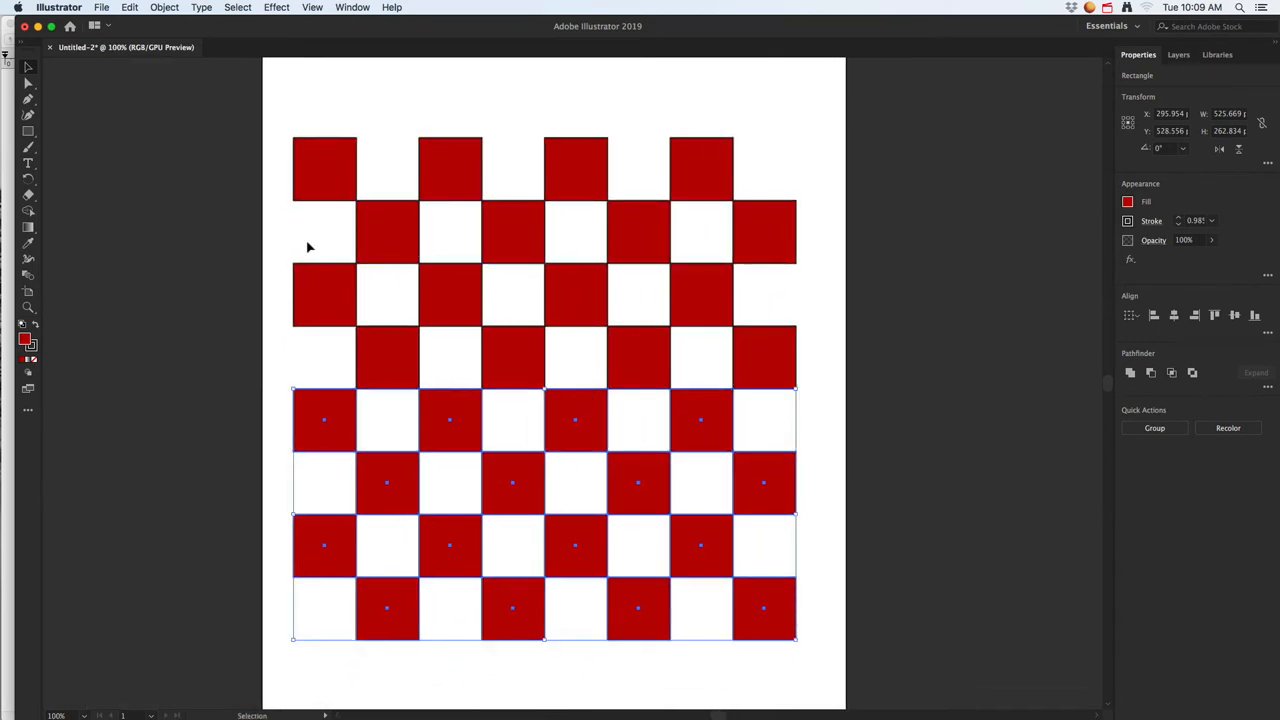
left_click(324, 186)
left_click(378, 216)
left_click(447, 179)
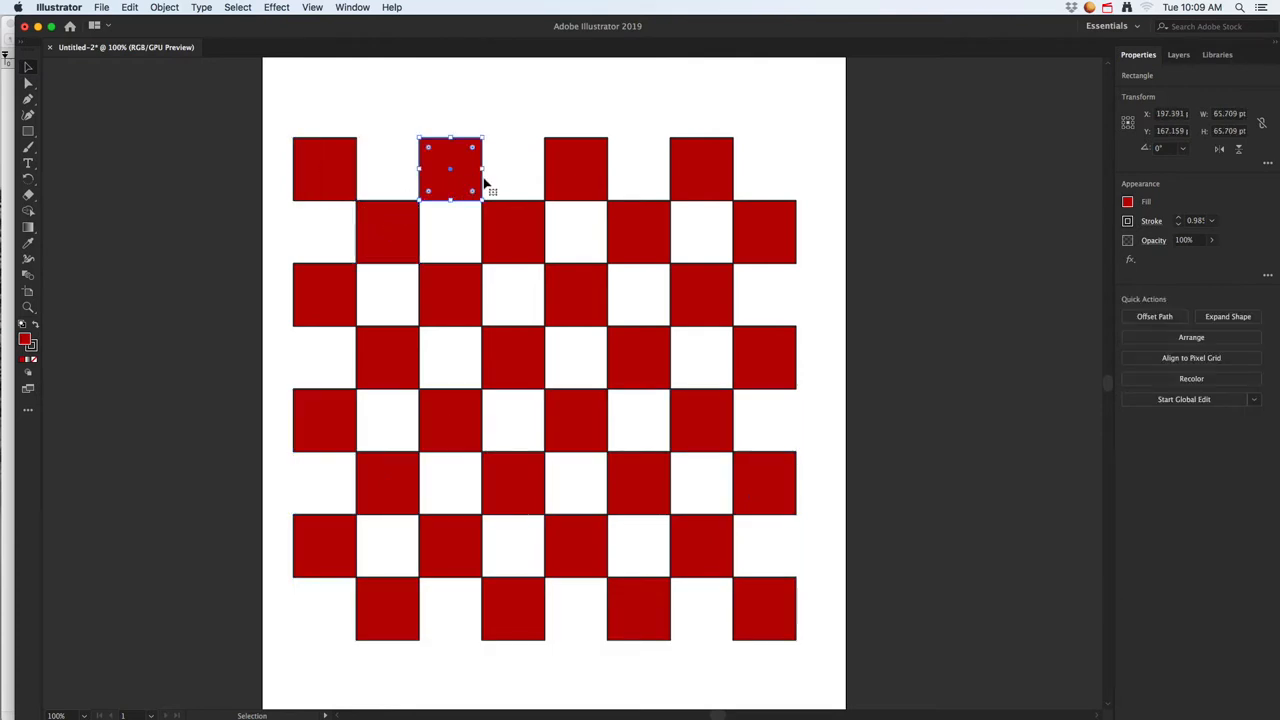
left_click(559, 174)
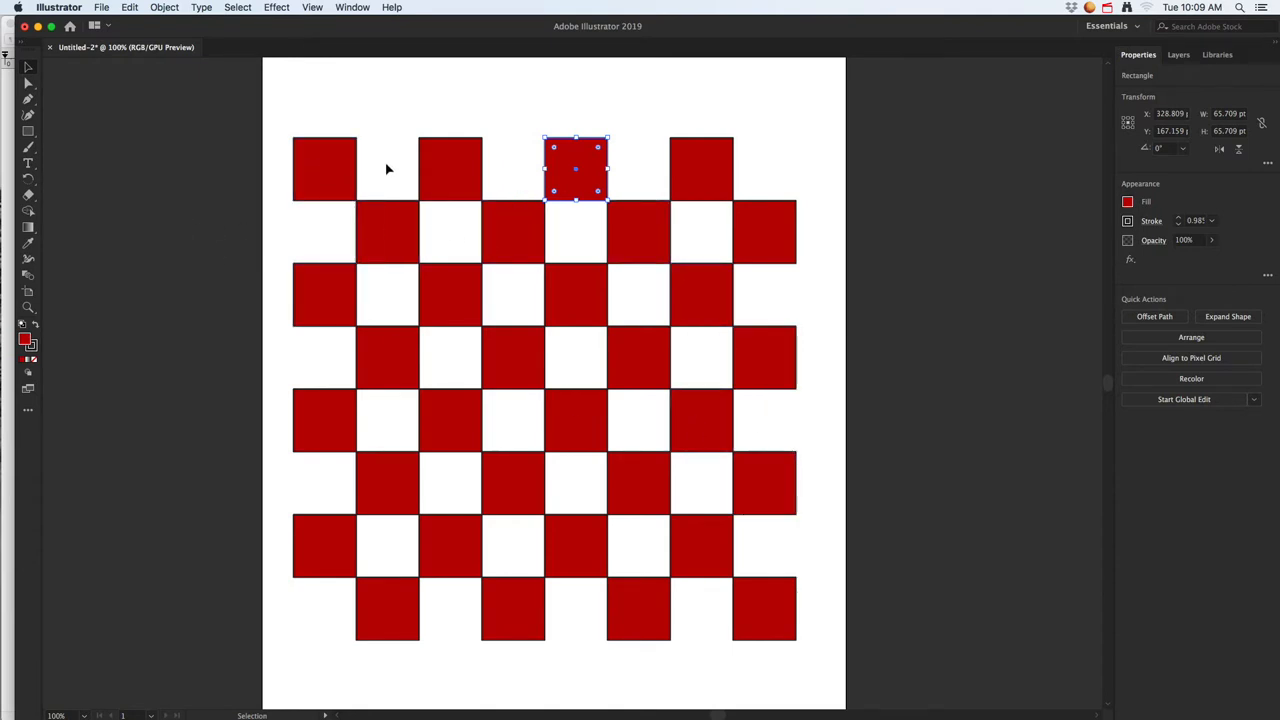
Draw a square about 526 pt wide over the entire checkerboard and fill it with near-black 020000
left_click(28, 132)
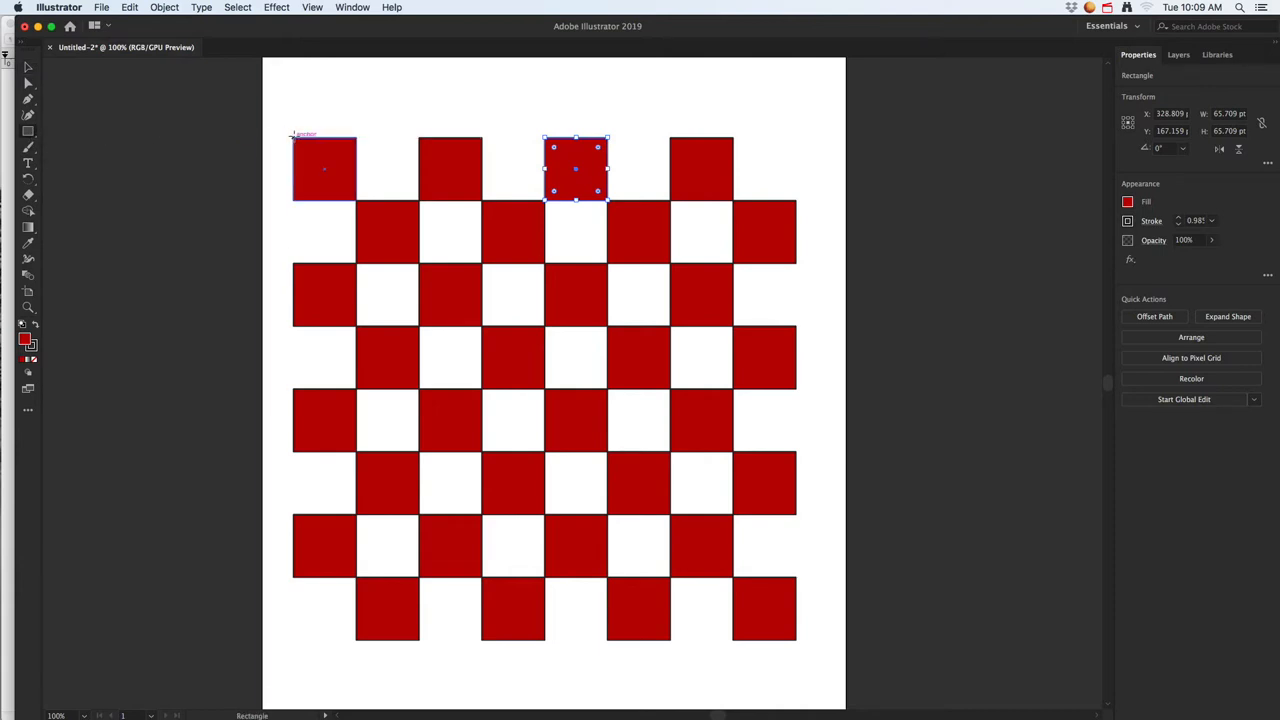
left_click_drag(293, 137, 796, 640)
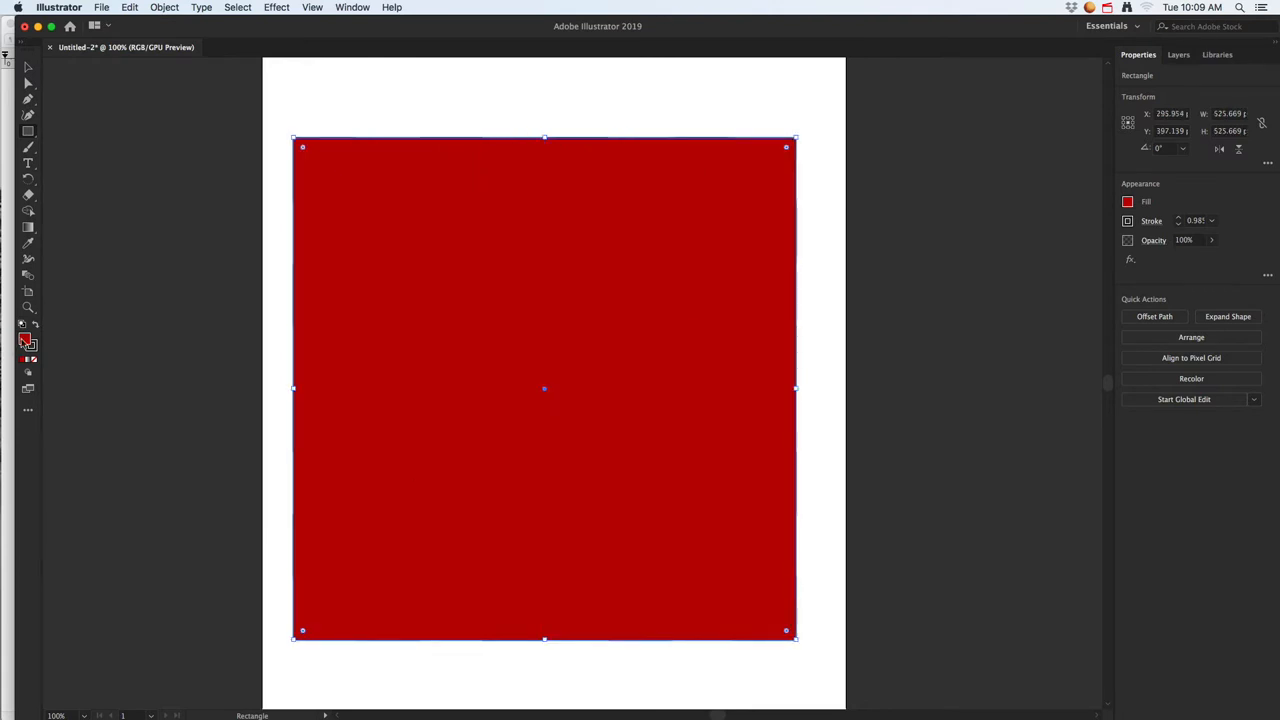
double_click(26, 341)
left_click_drag(514, 372, 524, 421)
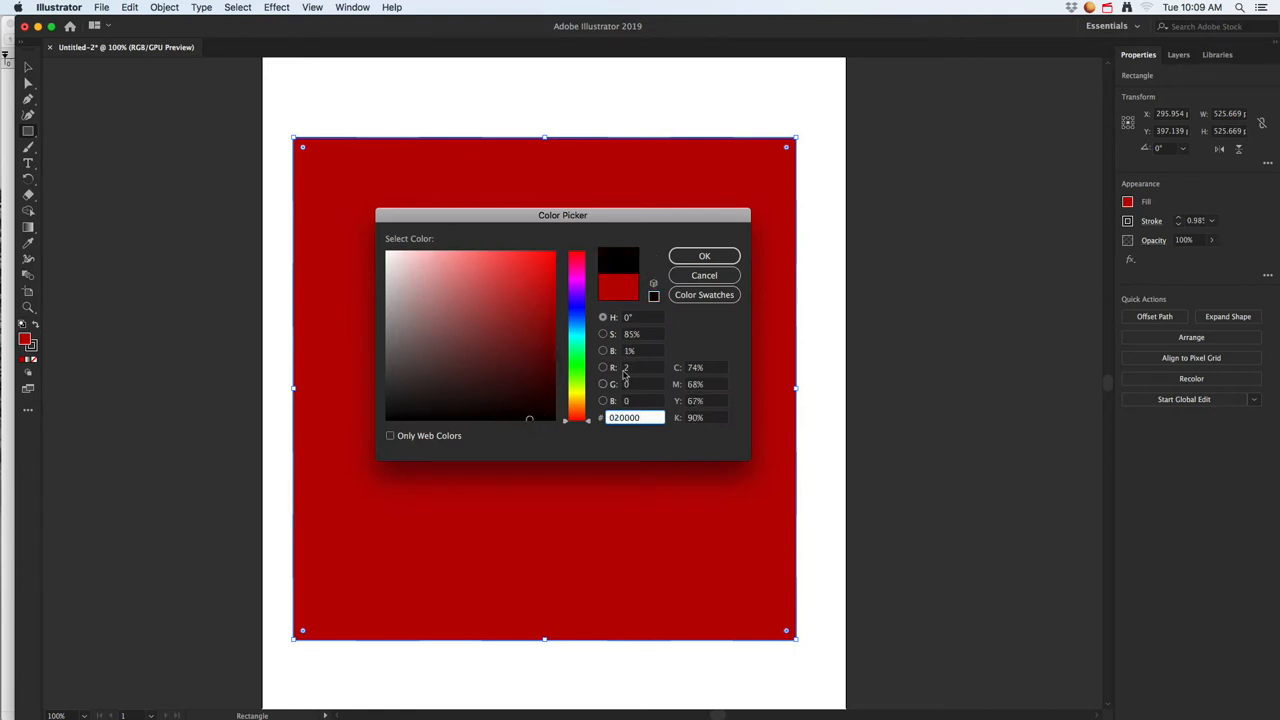
left_click(703, 257)
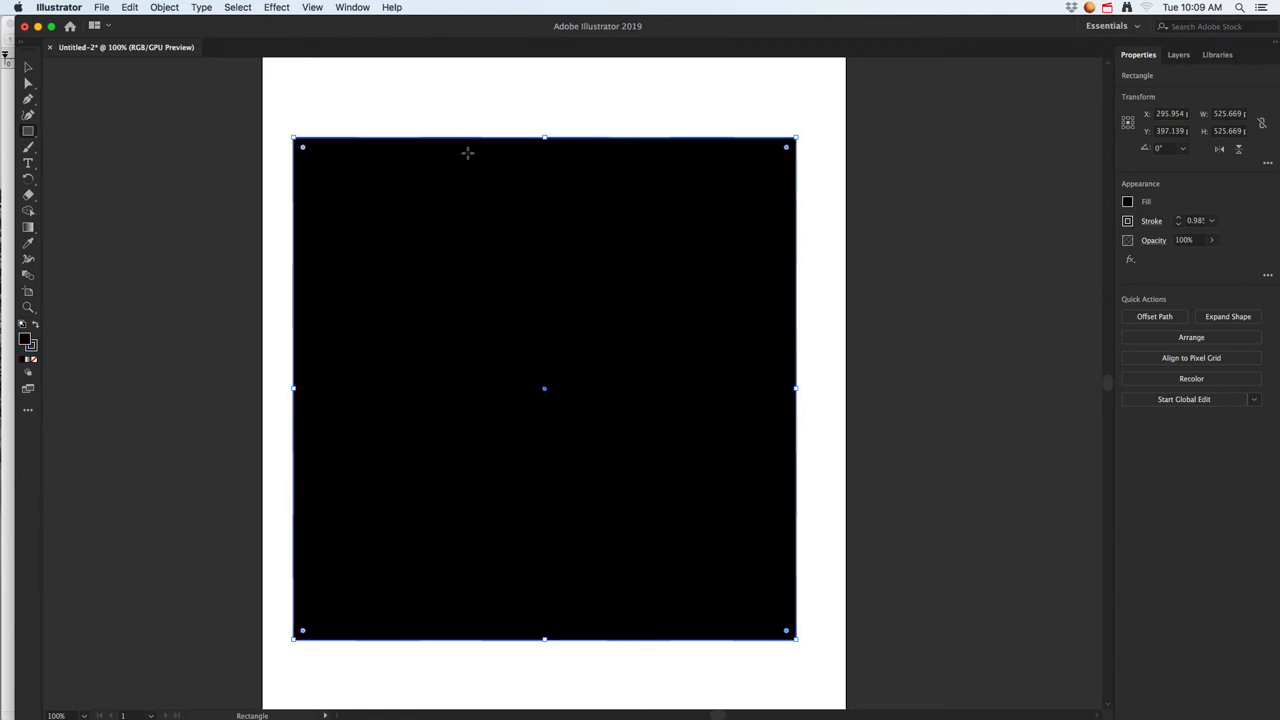
Send the large black square to the back, behind all the red squares
left_click(29, 68)
right_click(364, 197)
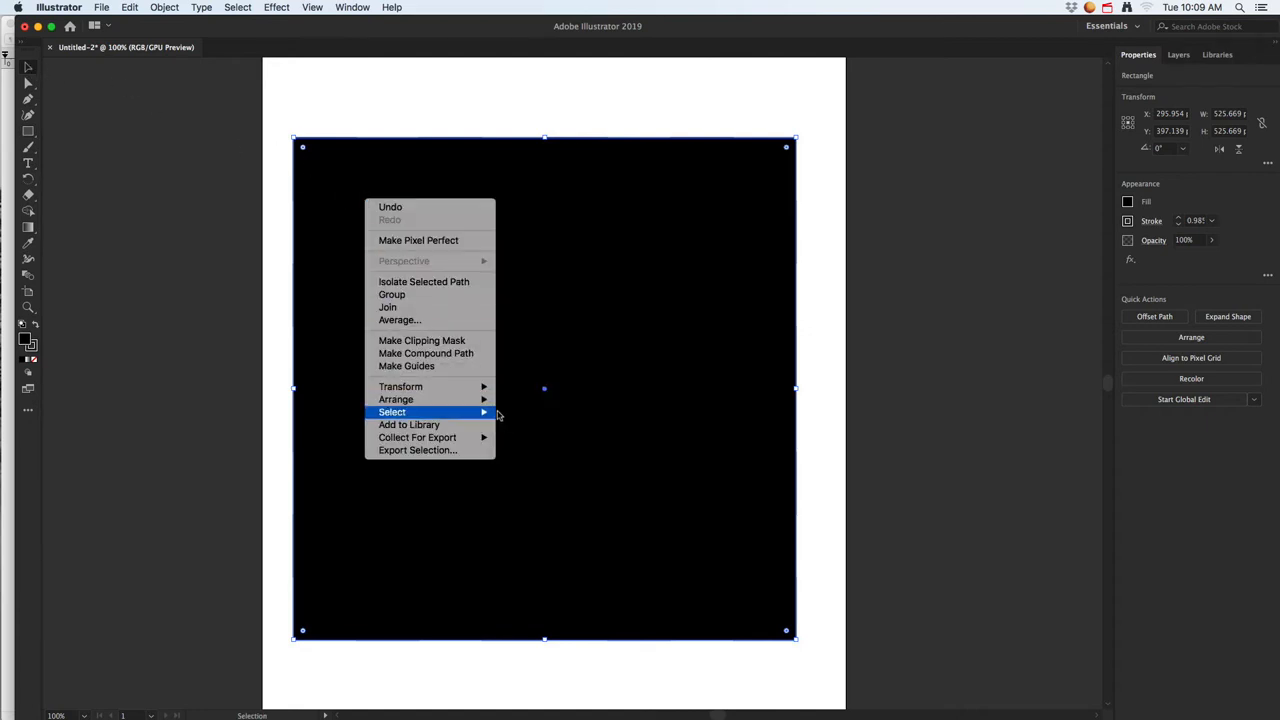
mouse_move(485, 400)
left_click(544, 437)
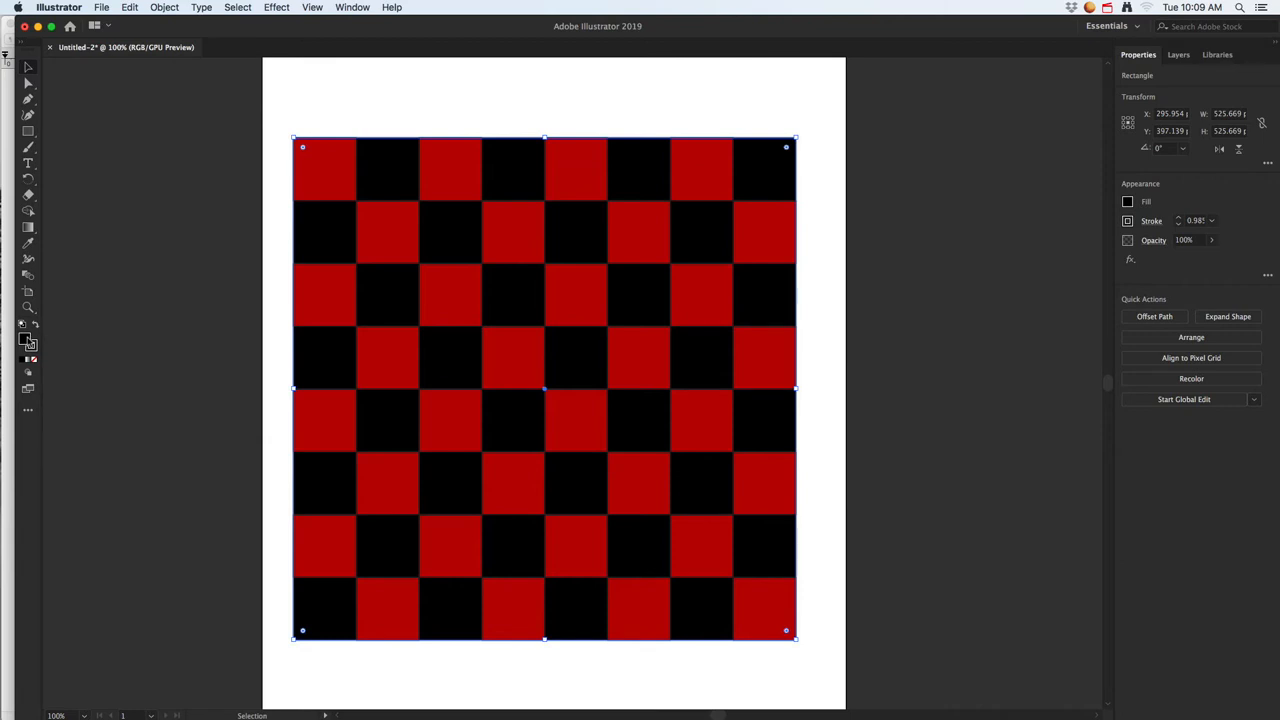
Change the large background square's fill to blue 0A33E2
double_click(29, 342)
left_click(576, 312)
left_click(551, 268)
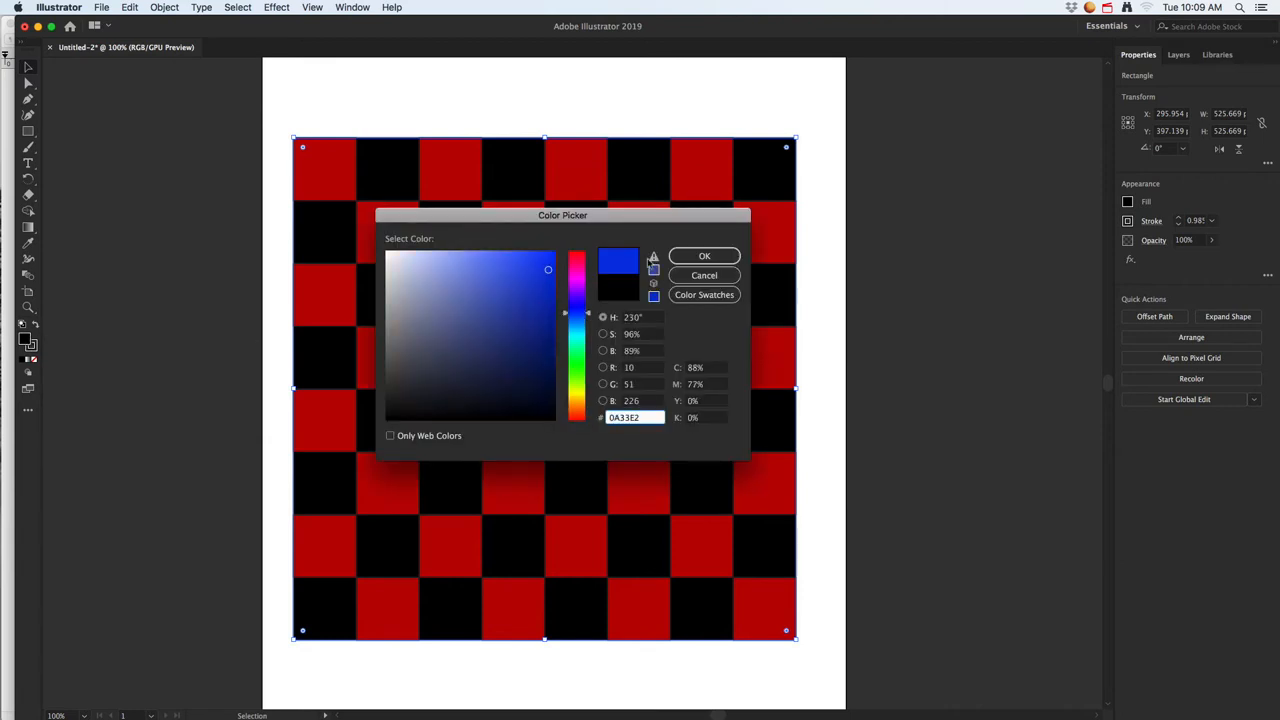
left_click(704, 256)
Fill the red square in the board's top-left corner with bright yellow and undo the recolouring
left_click(455, 178)
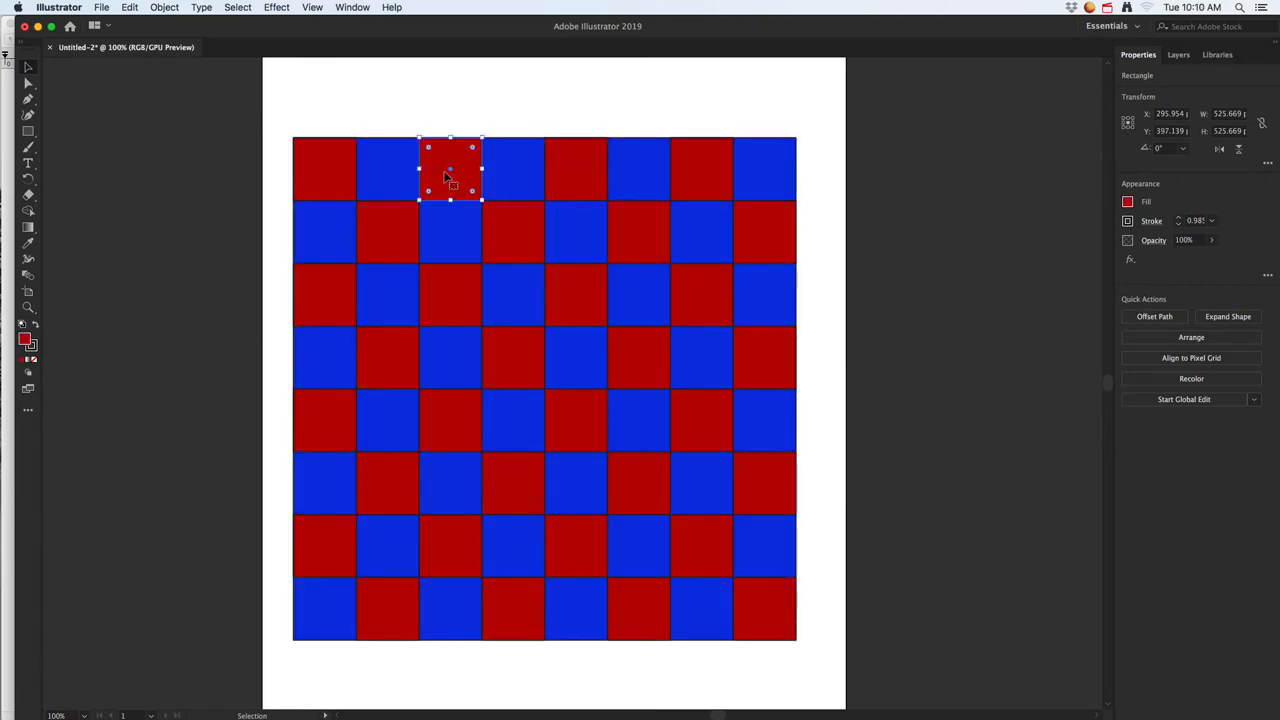
left_click(348, 182)
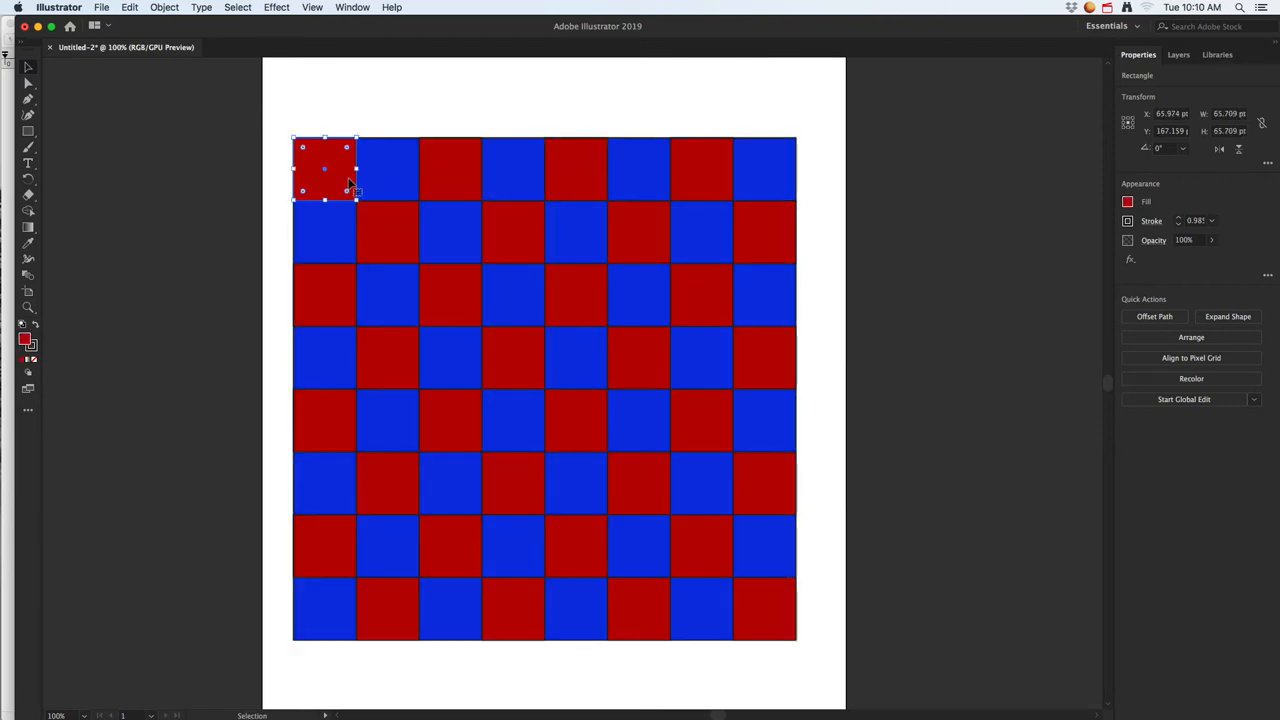
double_click(27, 342)
left_click(578, 396)
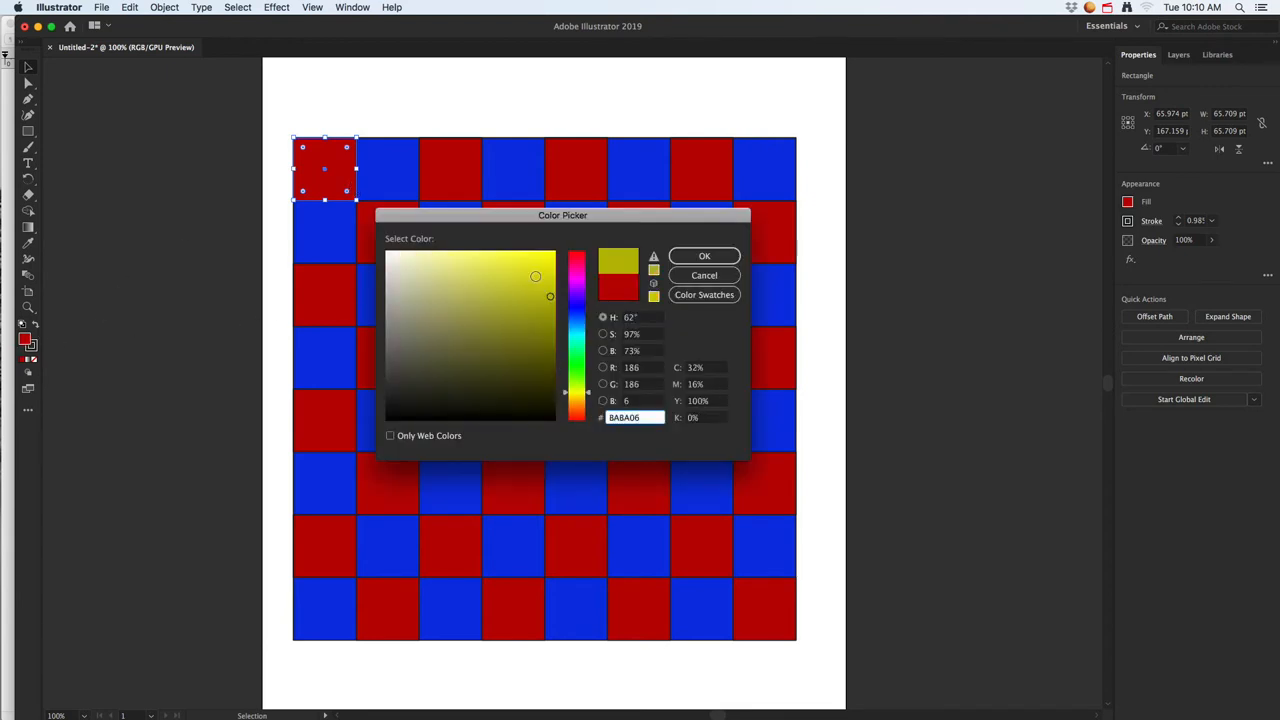
left_click(520, 258)
left_click(704, 256)
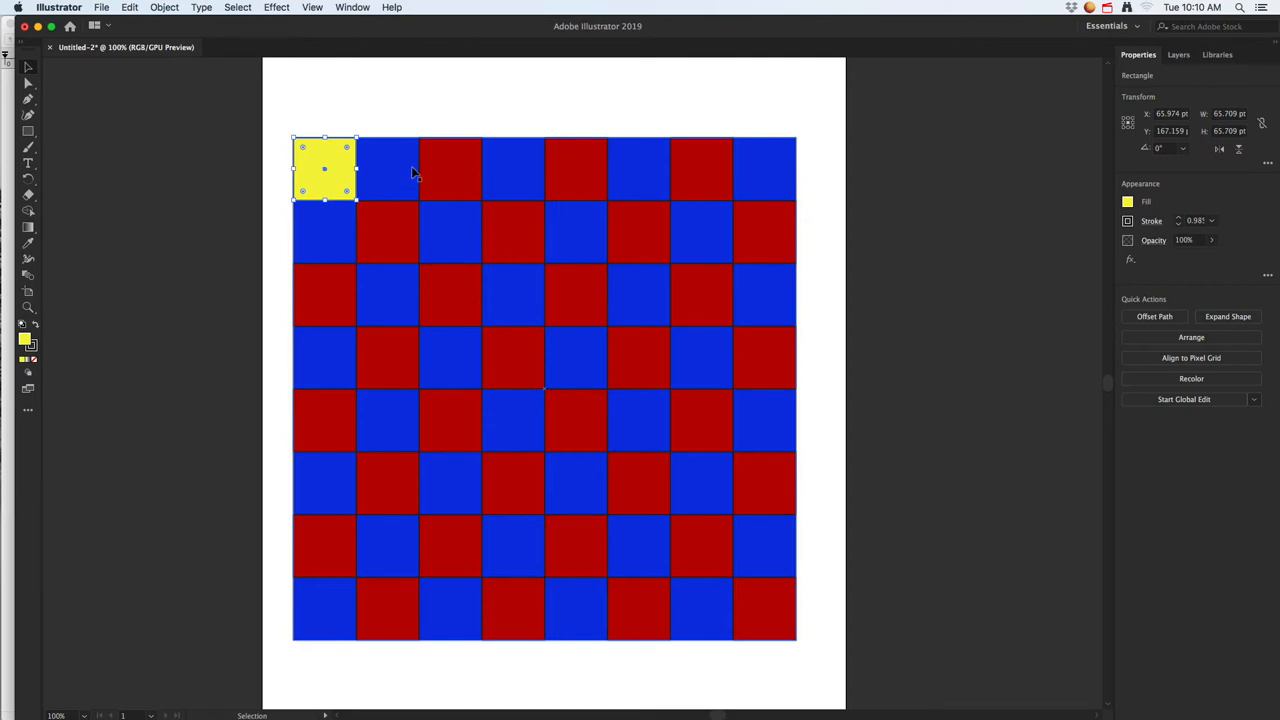
key("super+z")
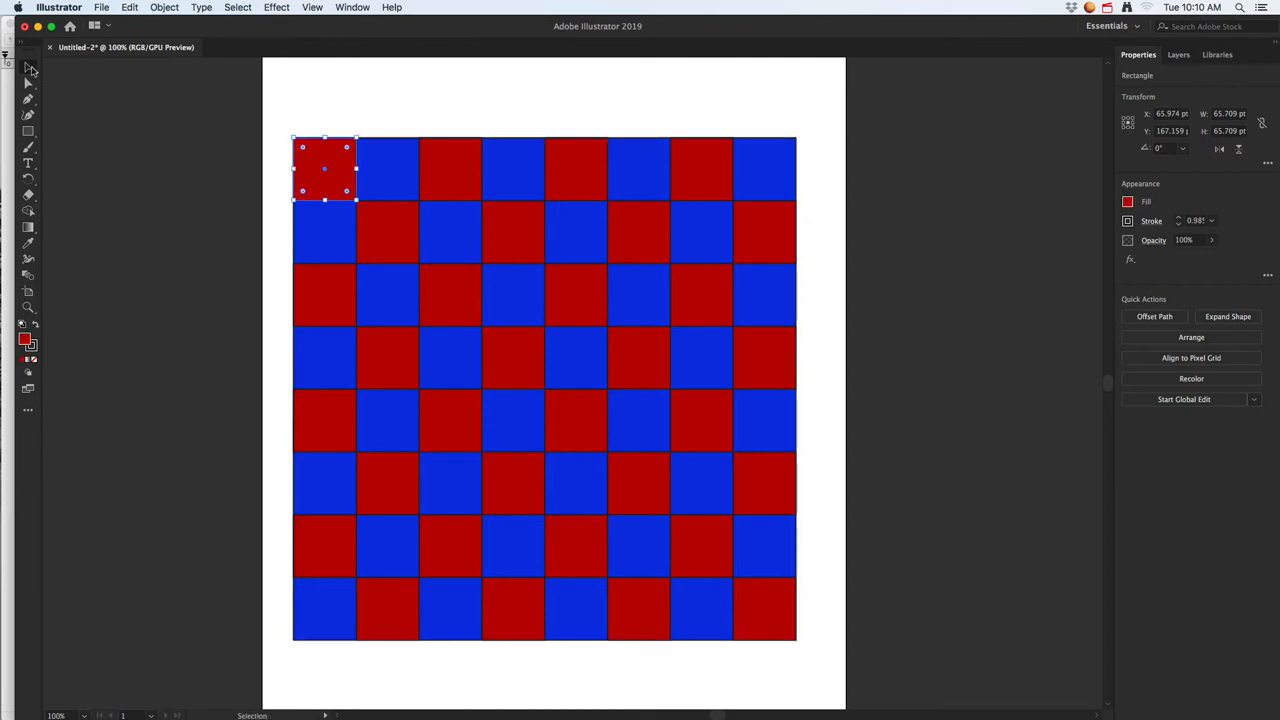
Select the whole checkerboard, scale it proportionally to about 199 pt wide, and place it in the page's upper-left area
left_click(322, 123)
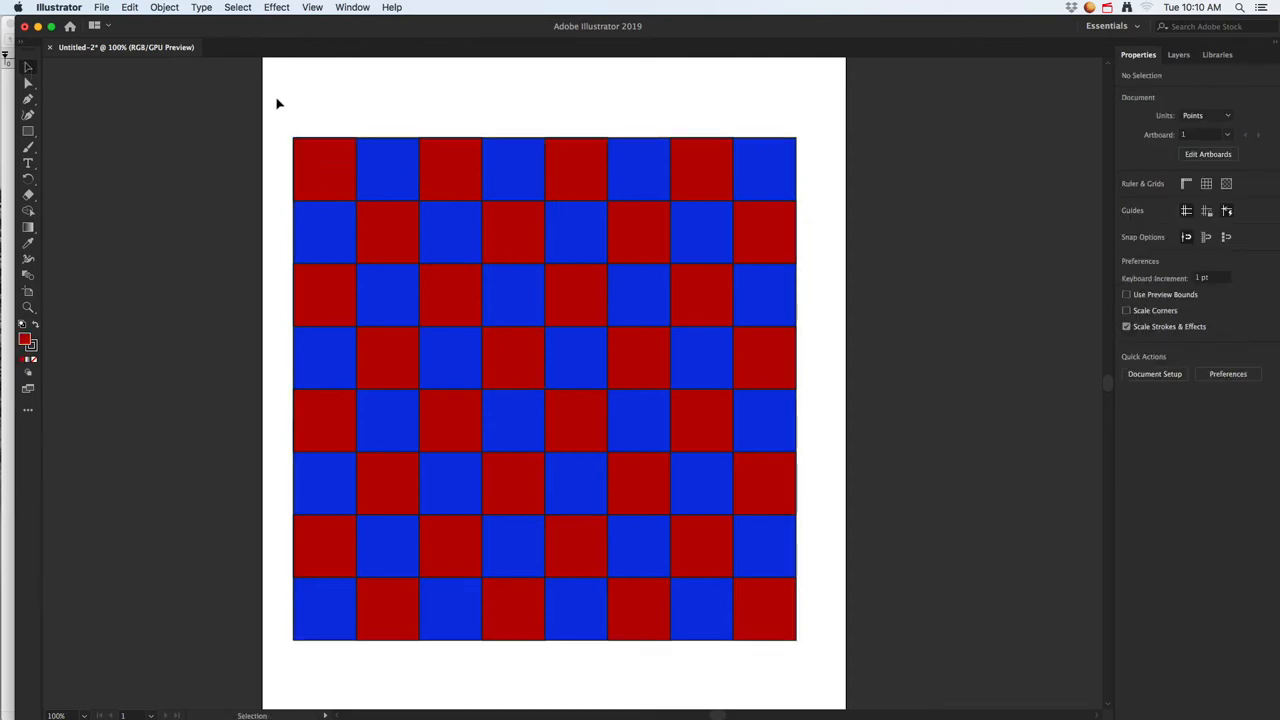
left_click_drag(277, 98, 815, 651)
left_click_drag(797, 138, 452, 420)
left_click_drag(420, 512, 416, 95)
left_click_drag(449, 222, 489, 251)
scroll(543, 228, "up", 3)
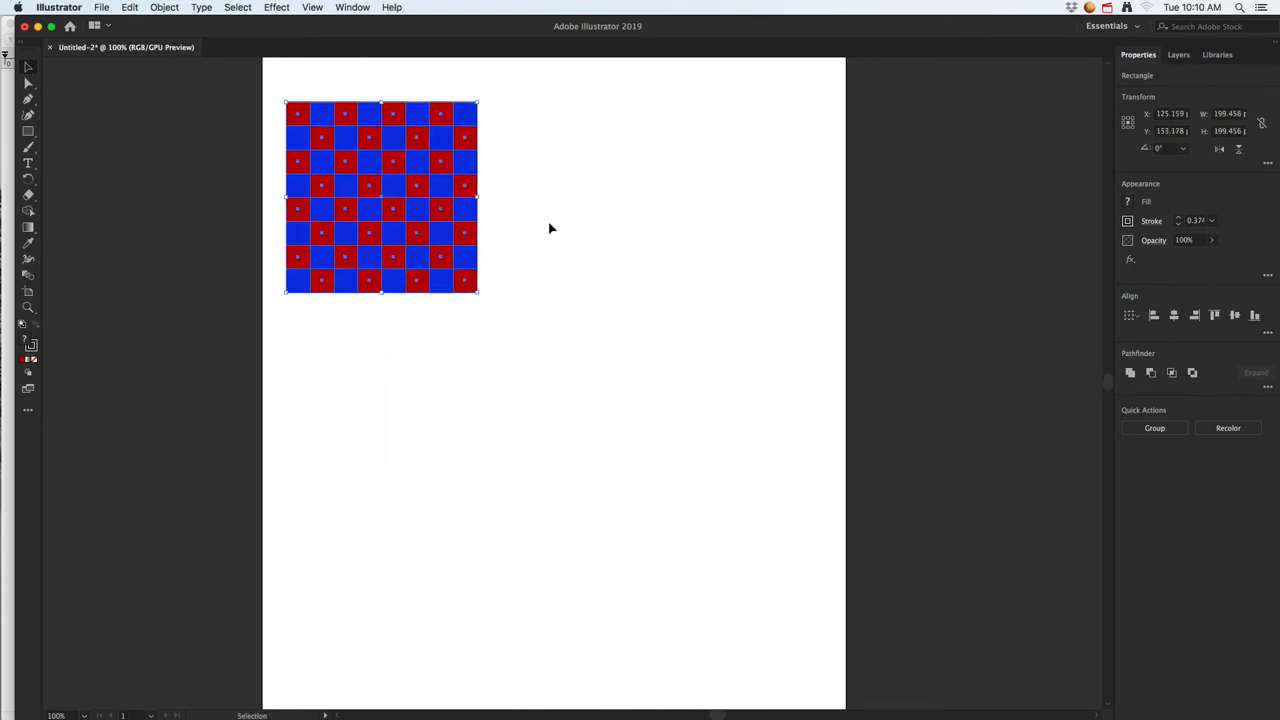
left_click(549, 229)
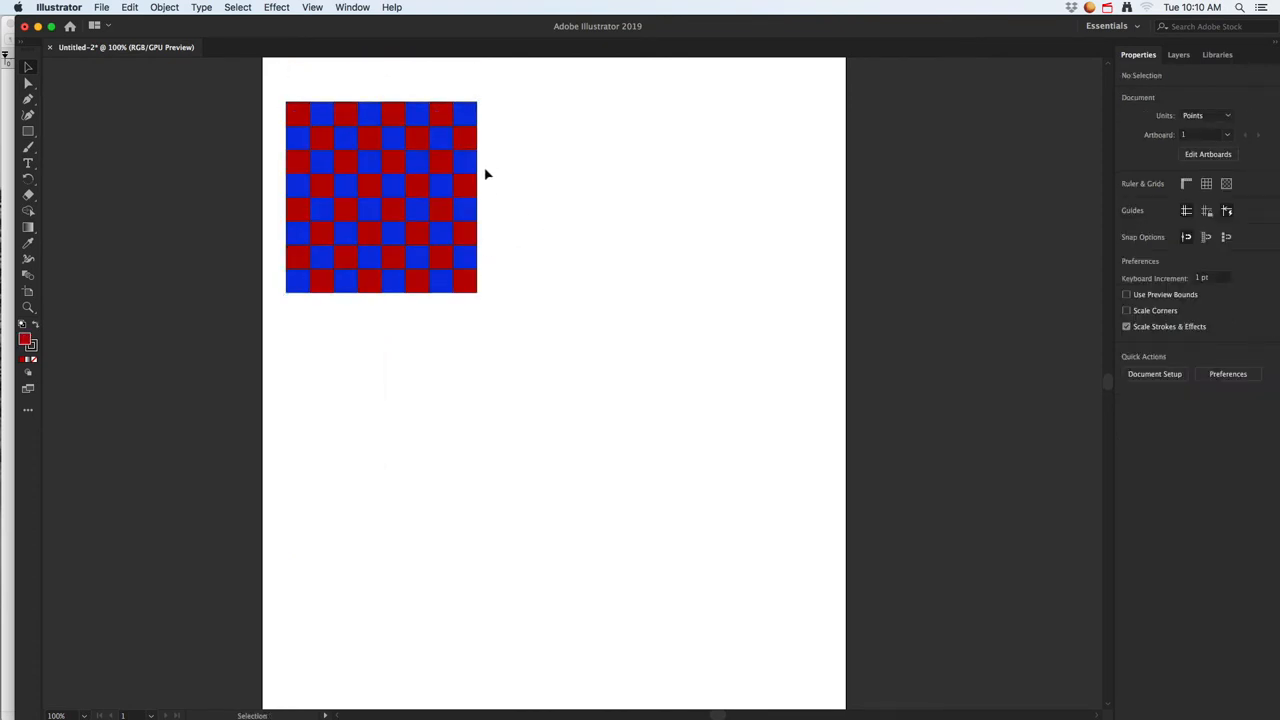
Draw a large red circle with the Ellipse tool in the page's lower-right area
left_click(30, 132)
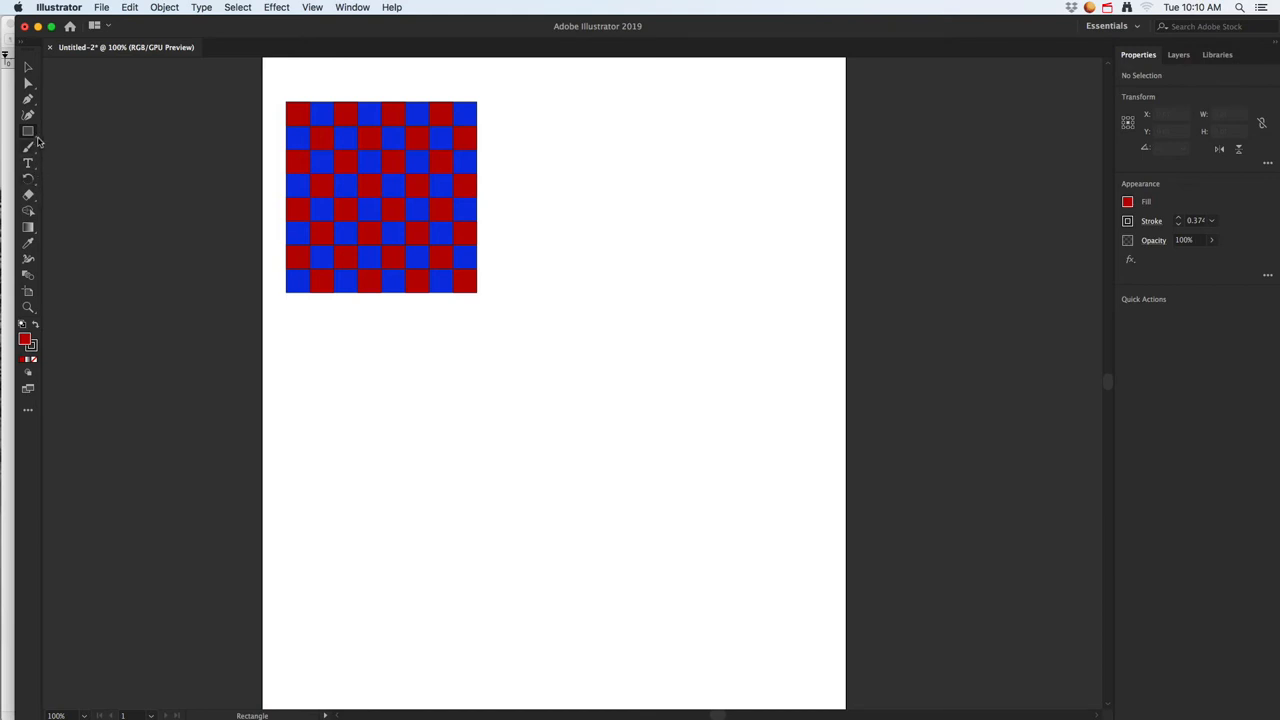
left_click(30, 134)
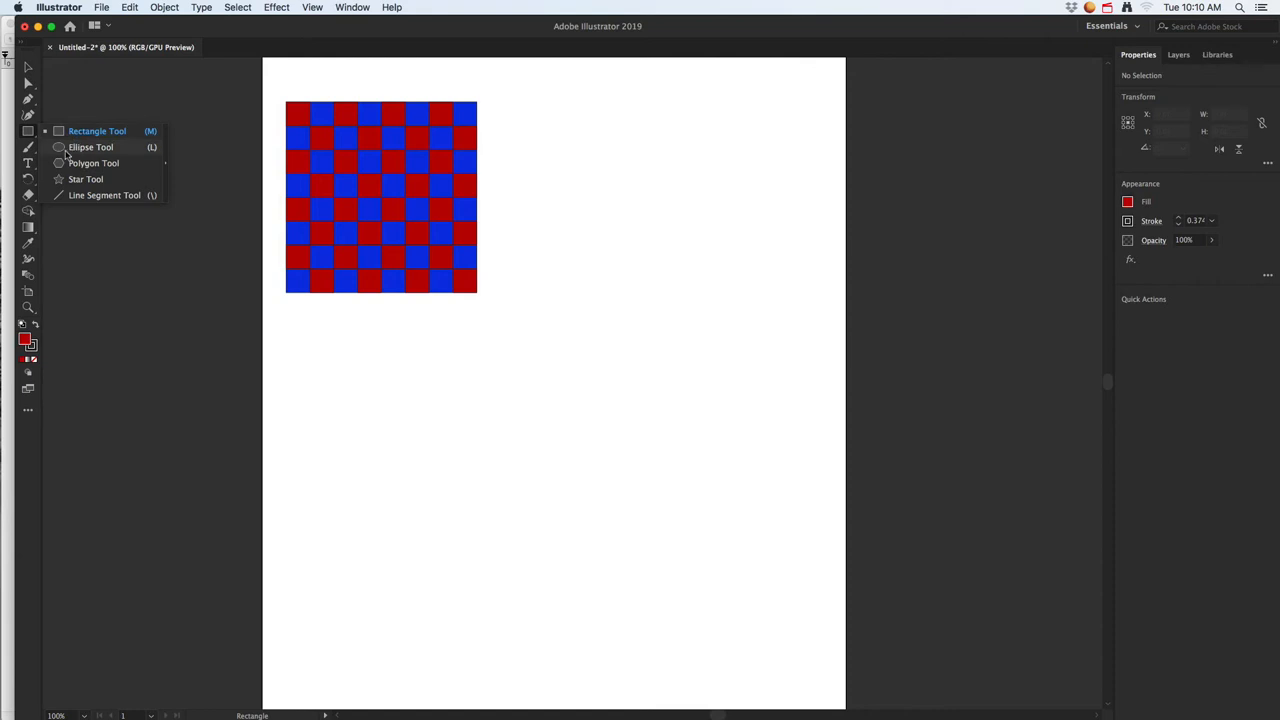
left_click(100, 148)
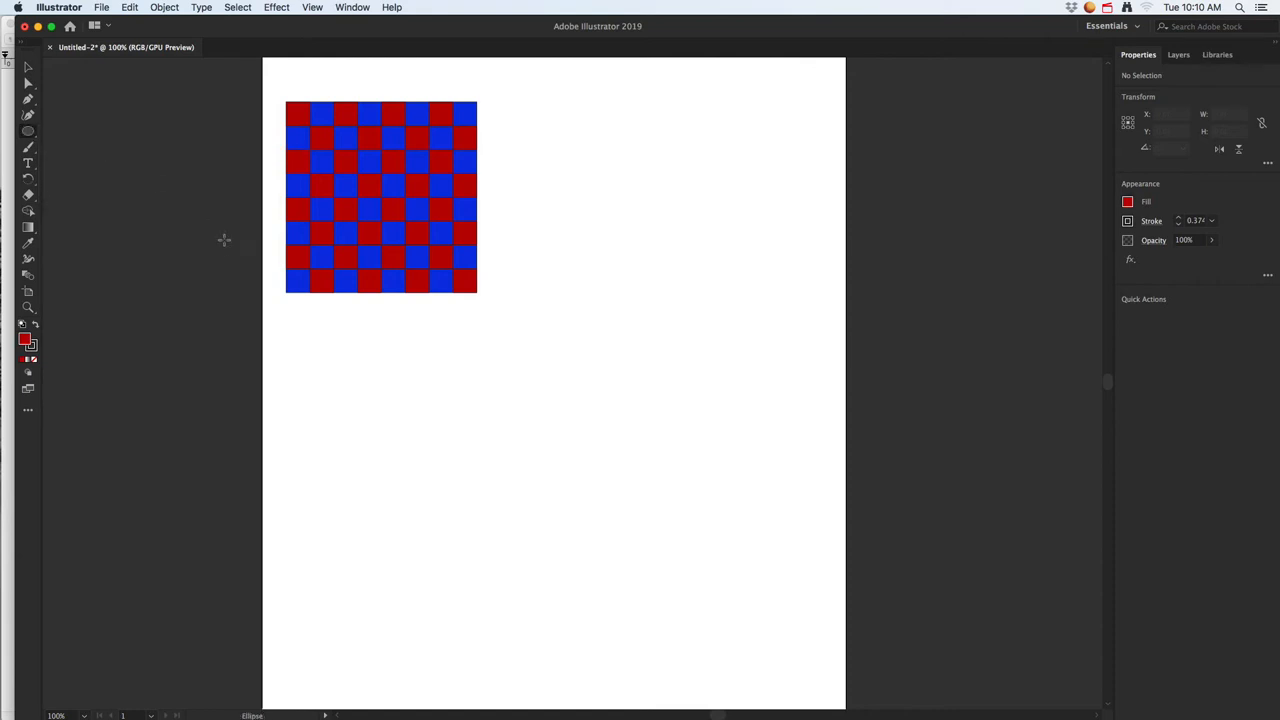
left_click_drag(550, 357, 781, 608)
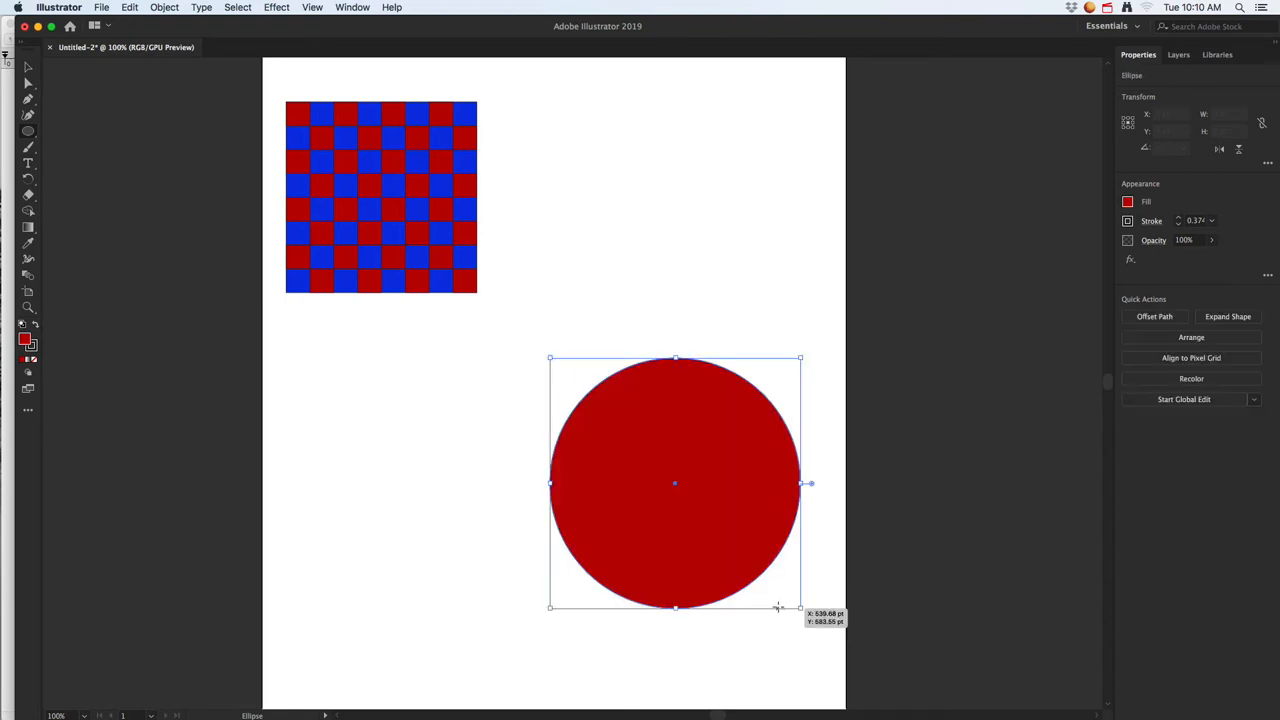
Draw a second circle about 215 pt wide overlapping the red circle's left side and fill it with a very pale pink
left_click_drag(512, 391, 718, 597)
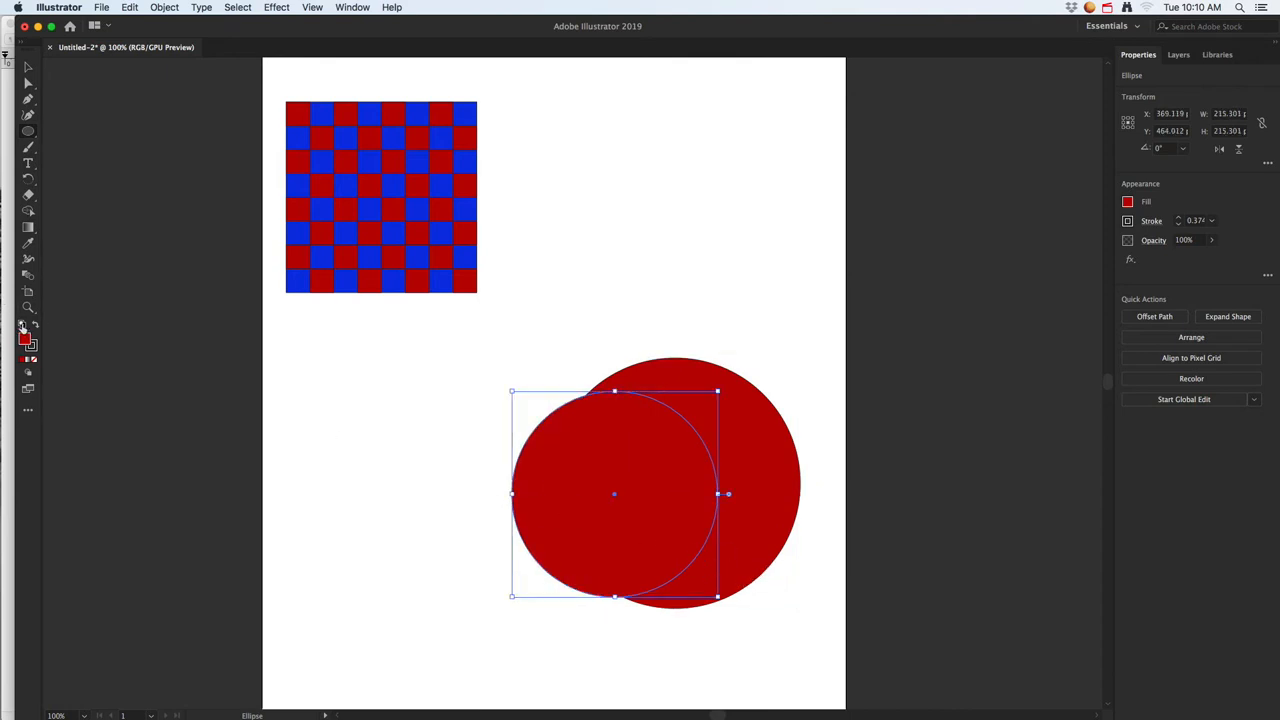
double_click(25, 340)
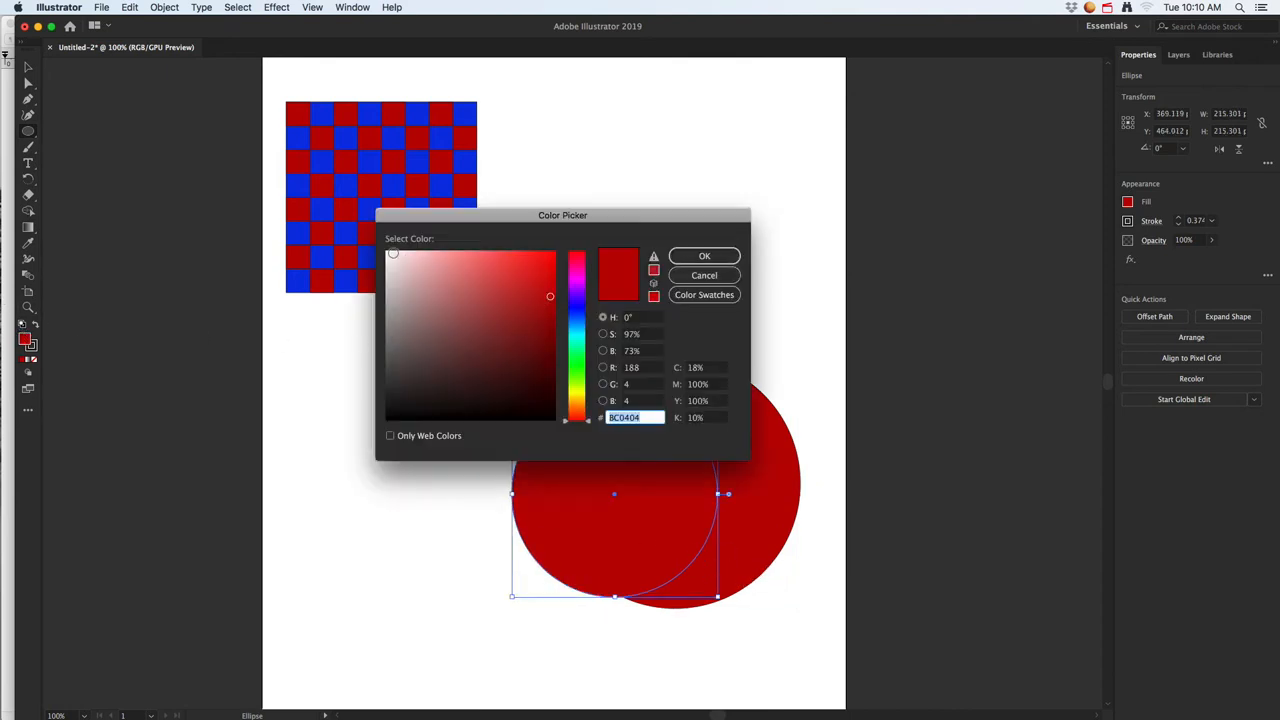
left_click(393, 253)
left_click(704, 256)
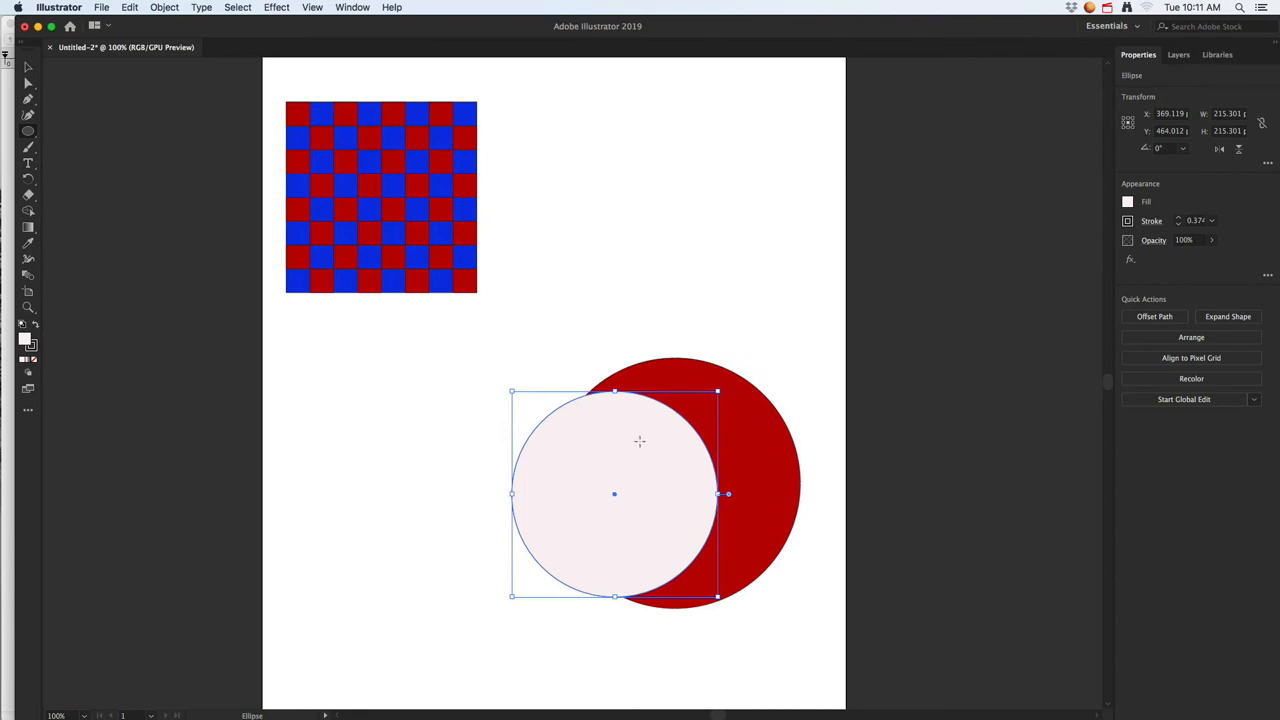
Duplicate the pale circle, scale the copy proportionally to about 149 pt wide, and place it inside the original
left_click(28, 68)
left_click_drag(621, 459, 537, 425)
left_click_drag(428, 356, 506, 433)
left_click_drag(571, 477, 615, 470)
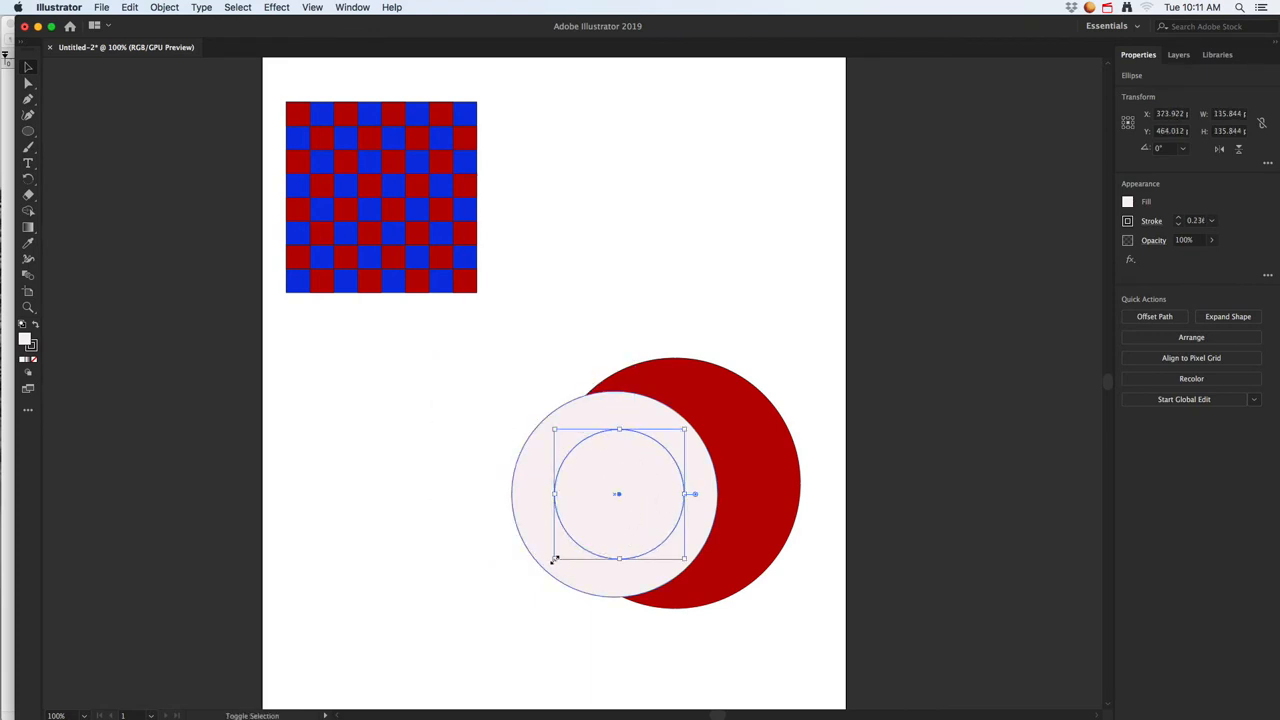
left_click(28, 131)
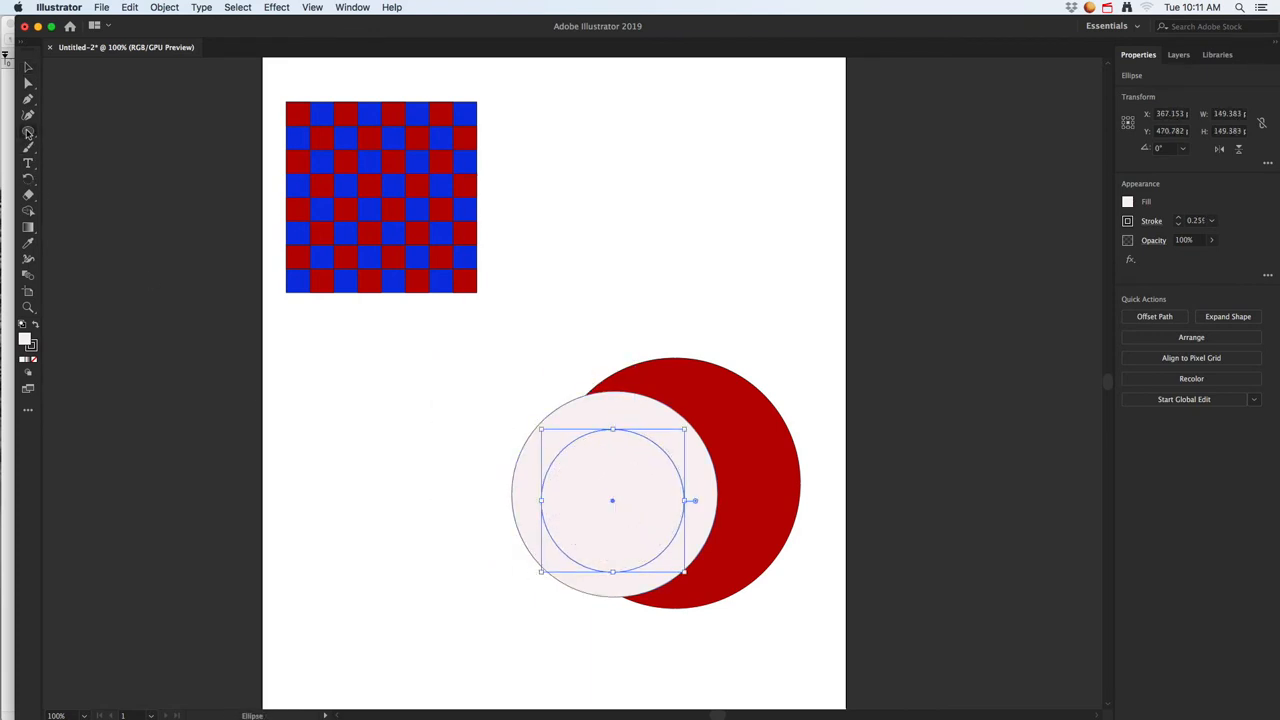
Draw a circle about 94 pt wide inside the 149 pt circle and recolour the 149 pt circle with red sampled from the artwork
left_click_drag(578, 469, 669, 558)
key("v")
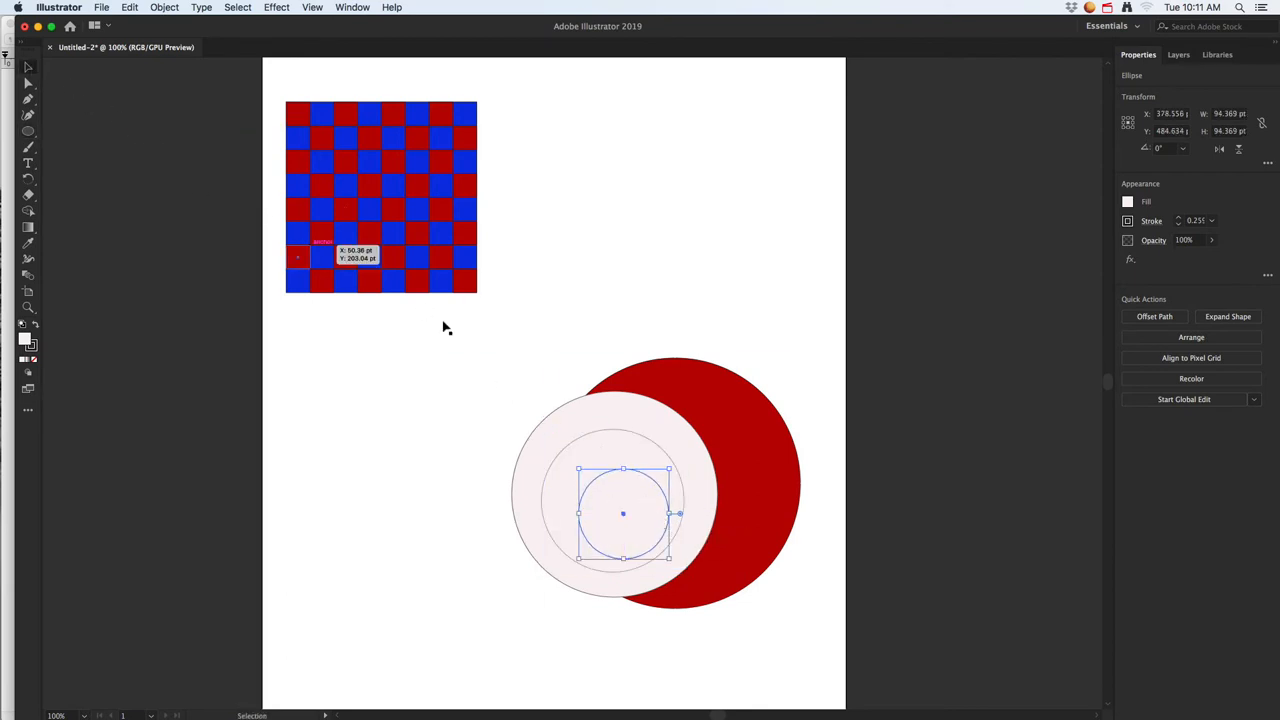
left_click(600, 440)
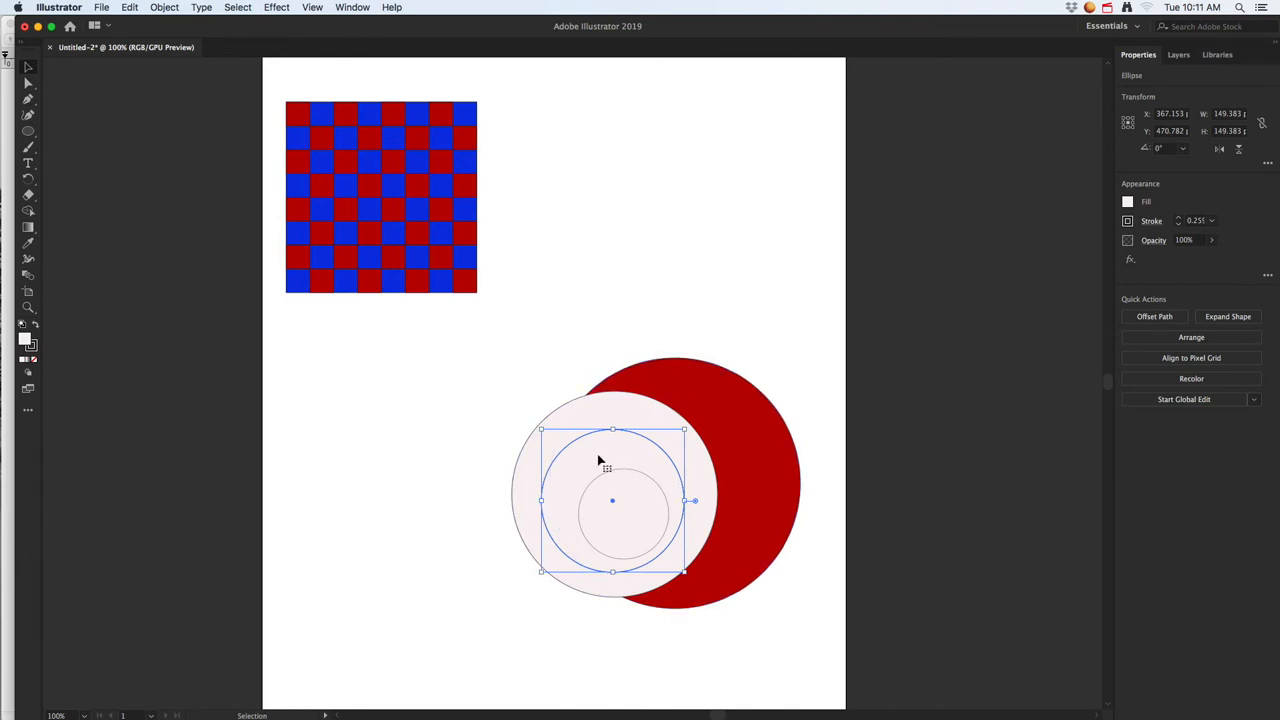
left_click(29, 243)
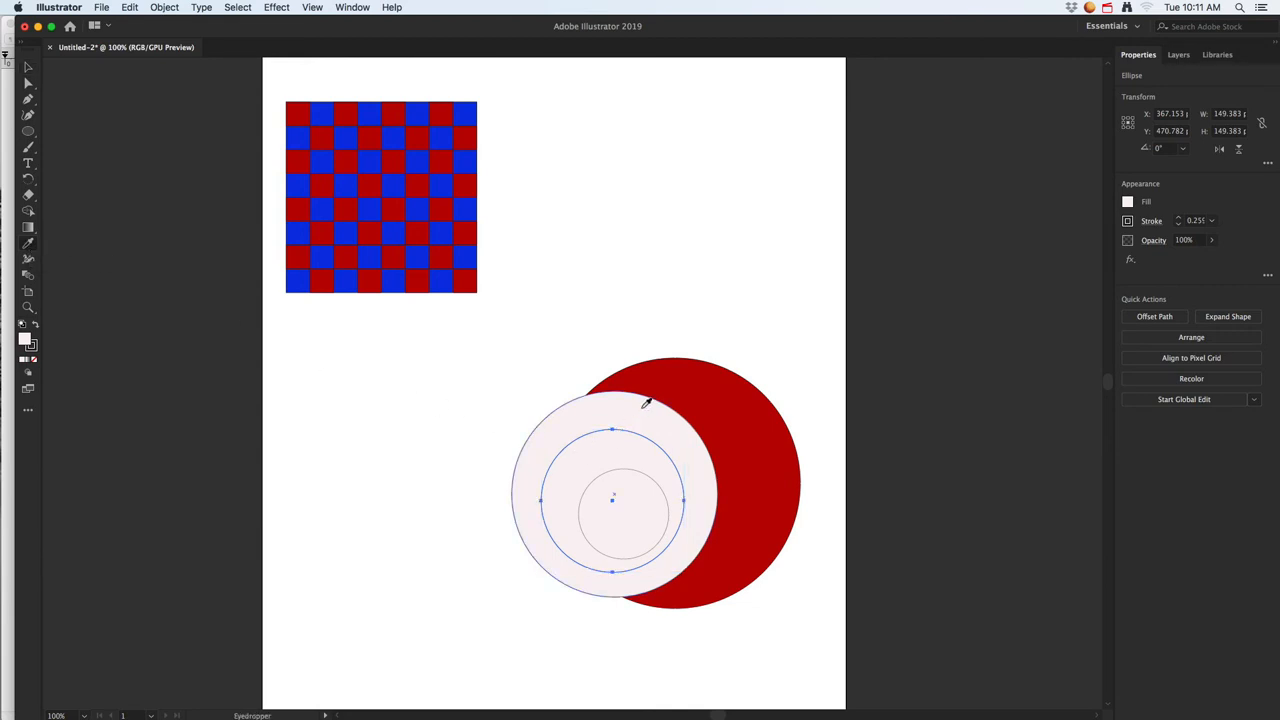
left_click(472, 252)
left_click(486, 194)
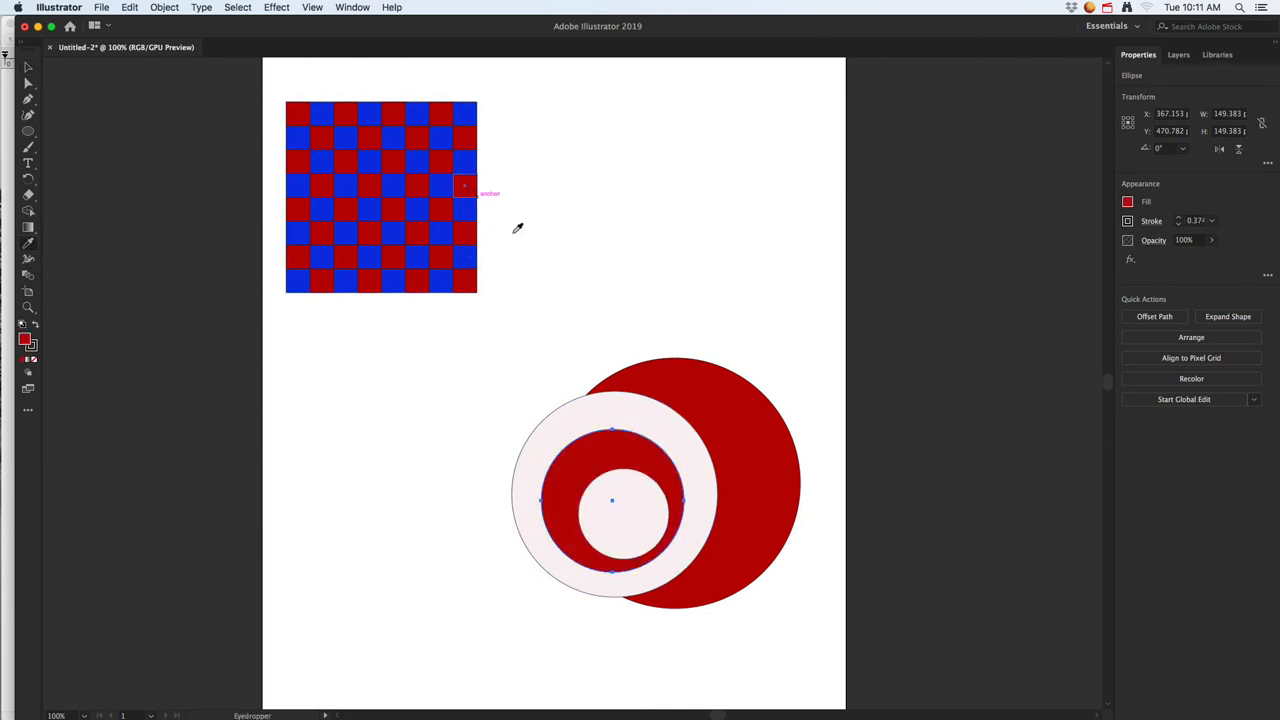
left_click(690, 378)
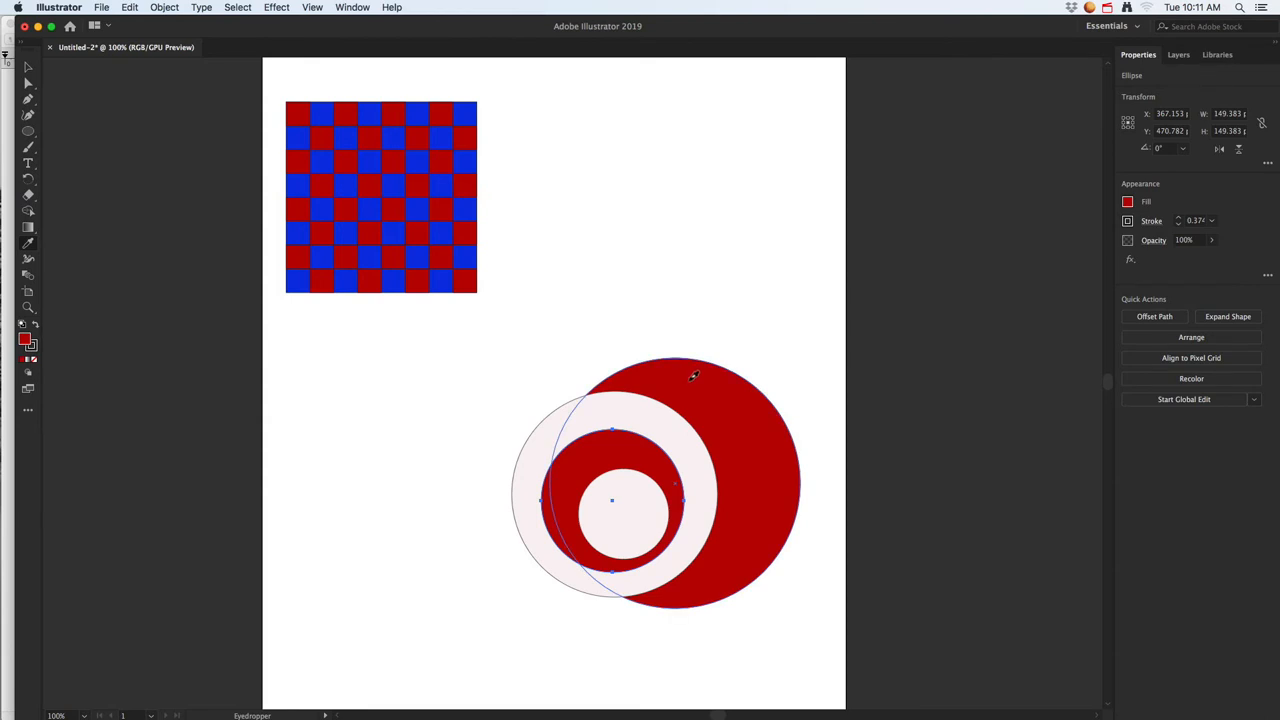
Move the three smaller circles inside the large red circle, nesting them roughly one within another
left_click(29, 68)
left_click(397, 360)
left_click(744, 450)
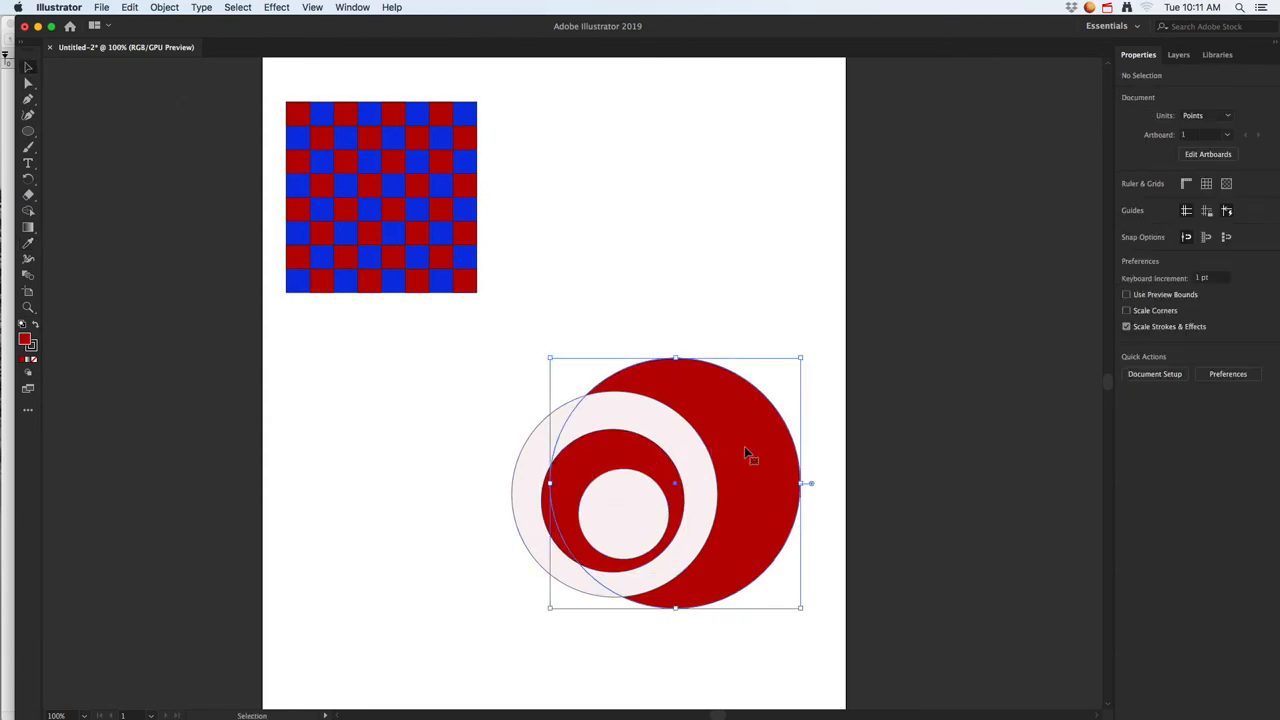
left_click_drag(694, 471, 751, 451)
left_click_drag(661, 476, 704, 464)
left_click_drag(646, 503, 692, 476)
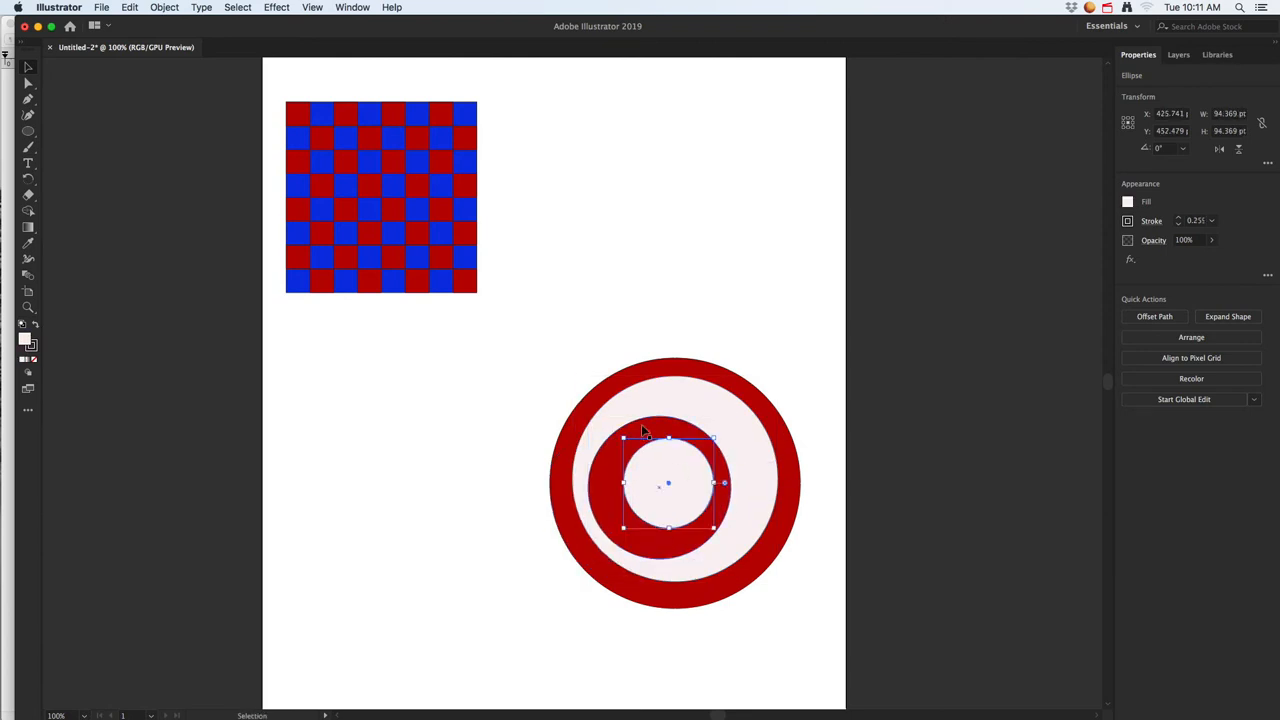
Shift the inner red circle and the smallest pale circle off-centre within the larger pale circle
left_click(615, 385)
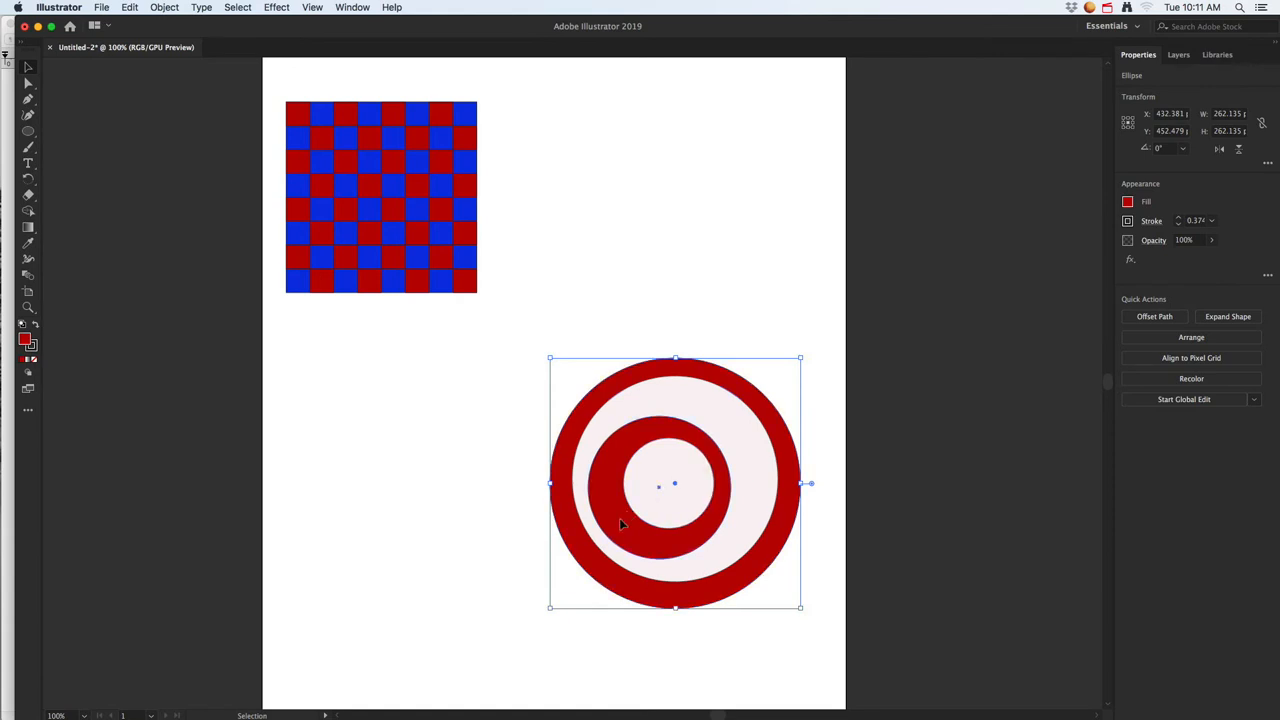
left_click_drag(623, 515, 686, 496)
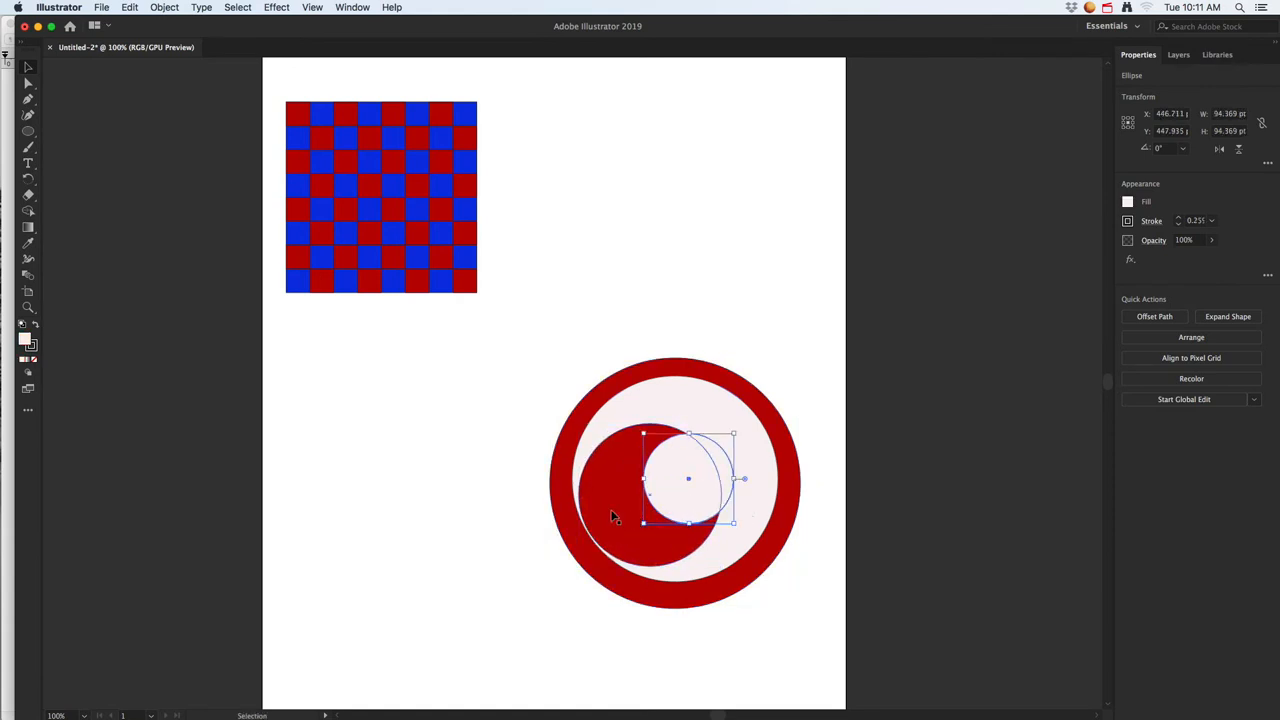
left_click_drag(607, 512, 617, 504)
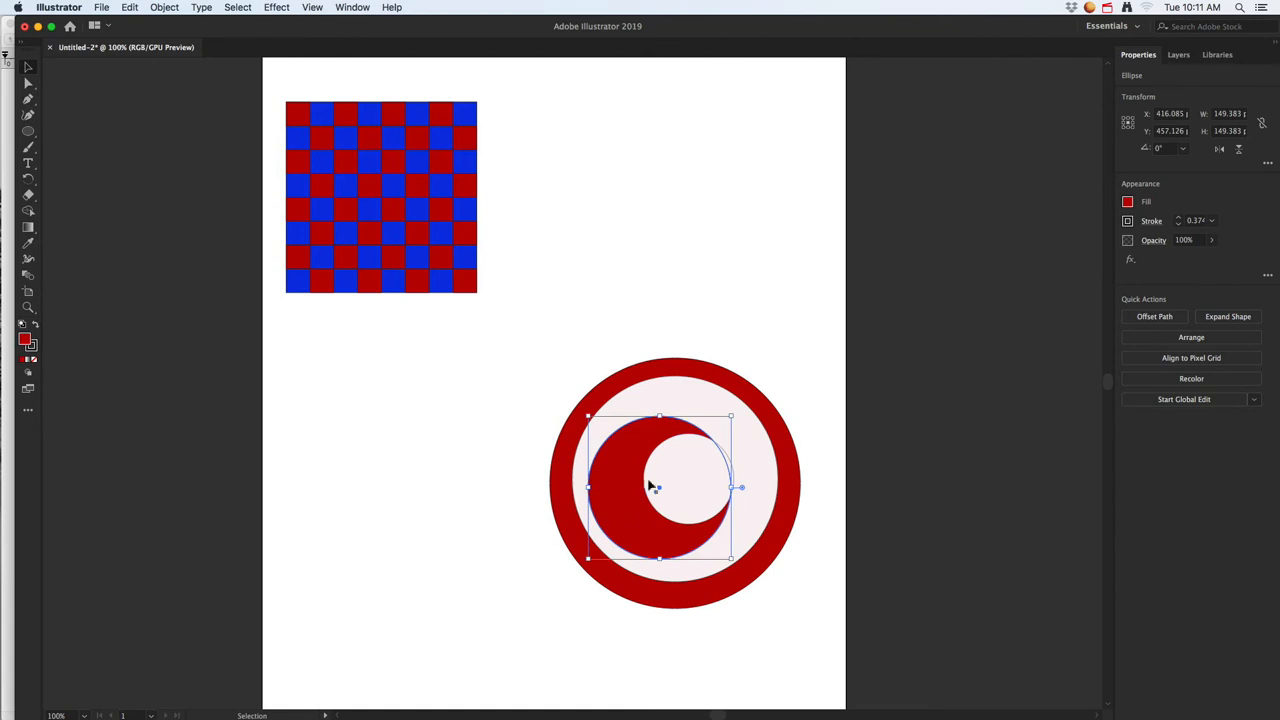
left_click(643, 328)
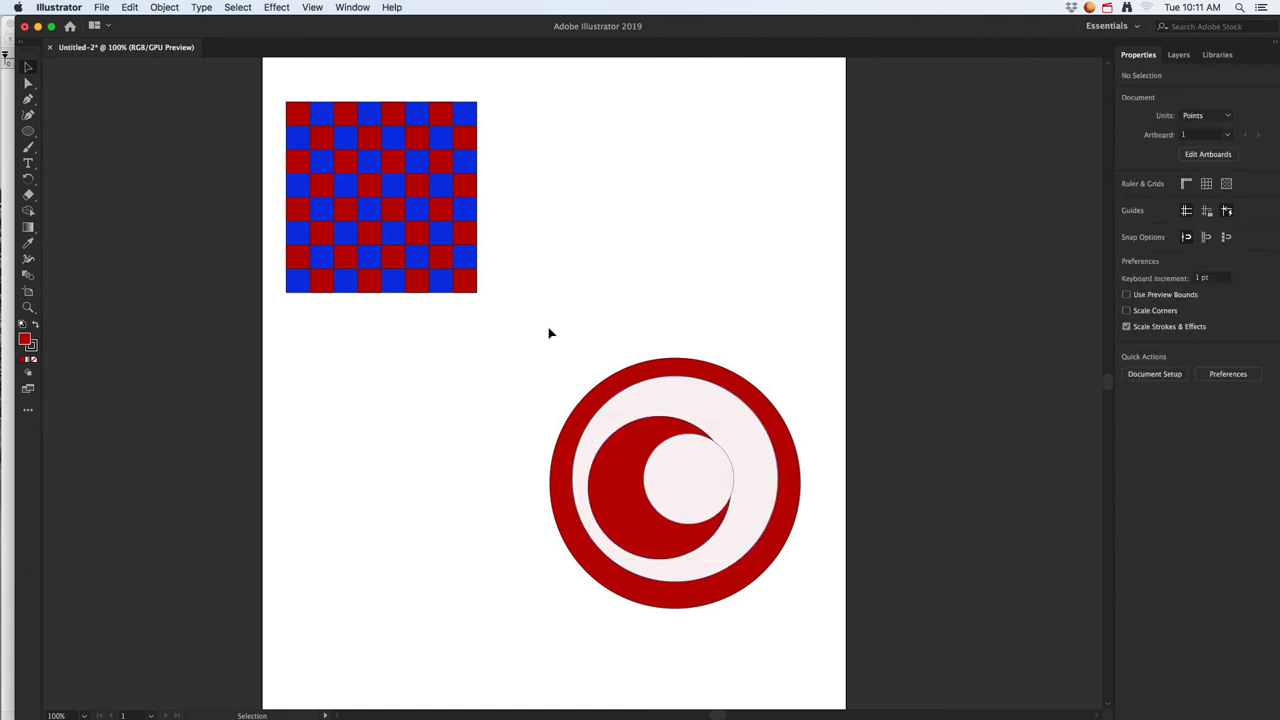
Select all four circles, display the Align options beside them, and align the circles by their horizontal centres
left_click_drag(589, 345, 814, 643)
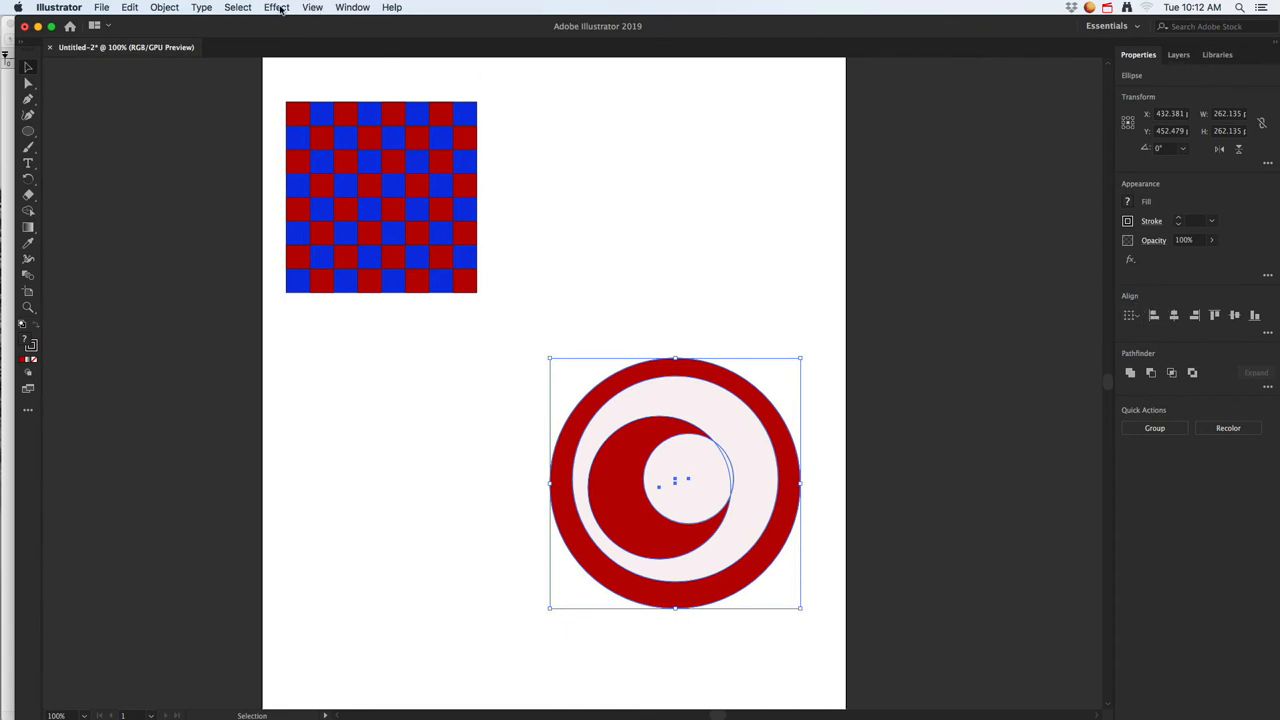
left_click(350, 8)
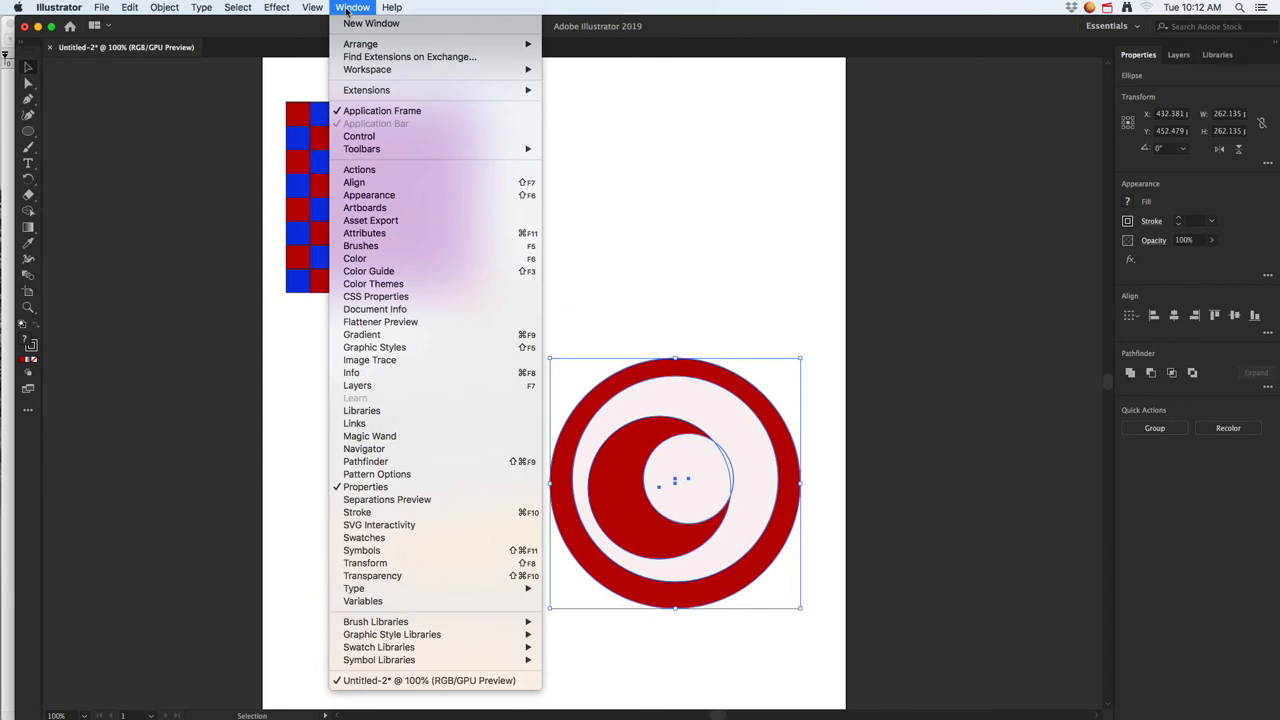
left_click(377, 185)
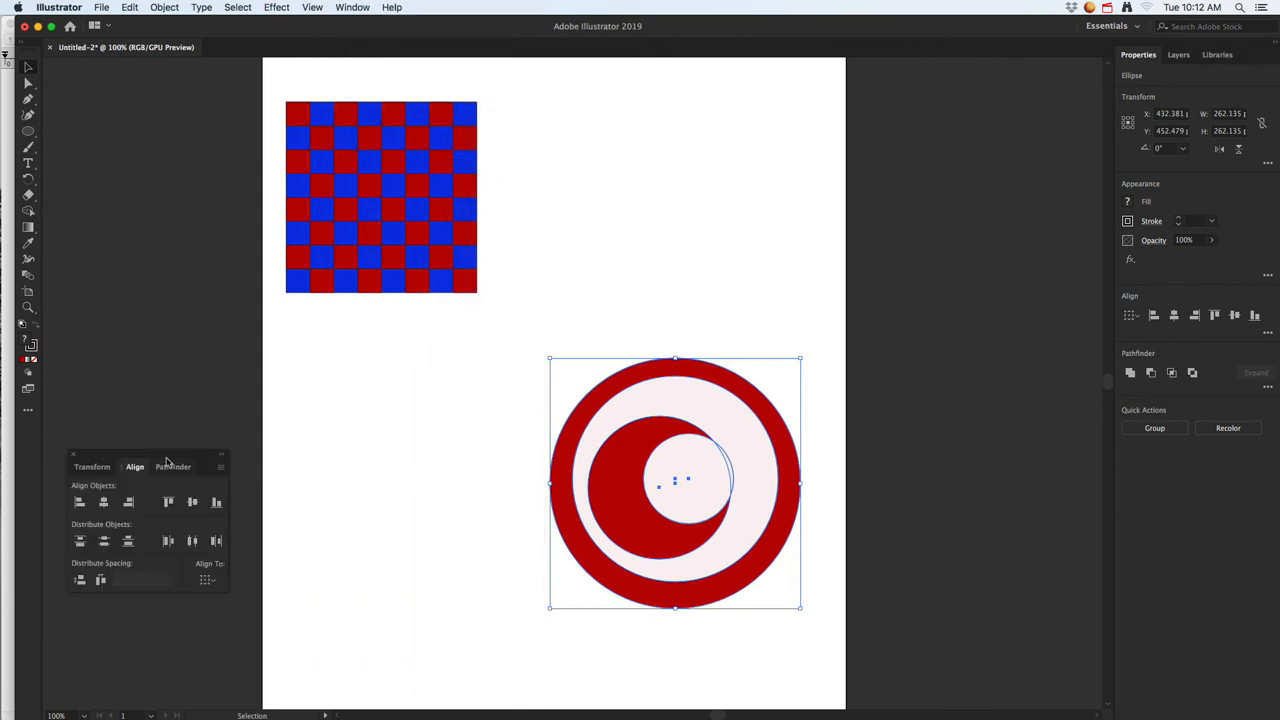
left_click_drag(167, 461, 465, 370)
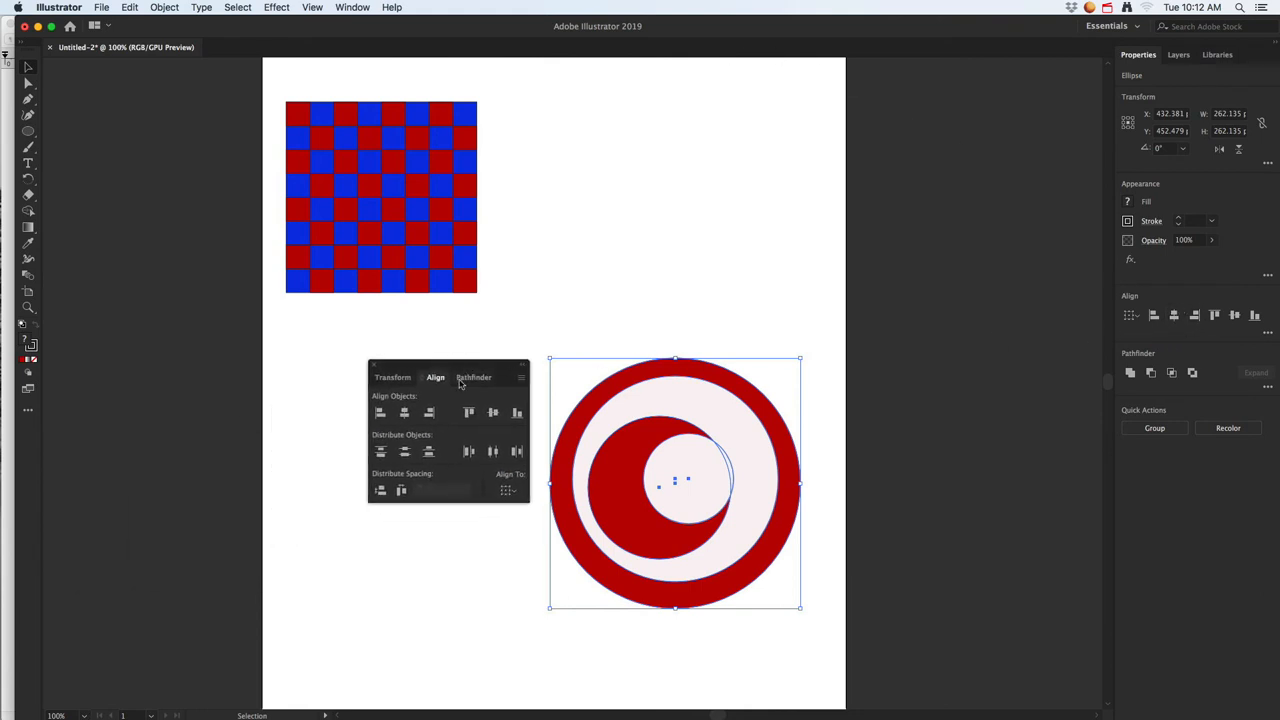
left_click(404, 413)
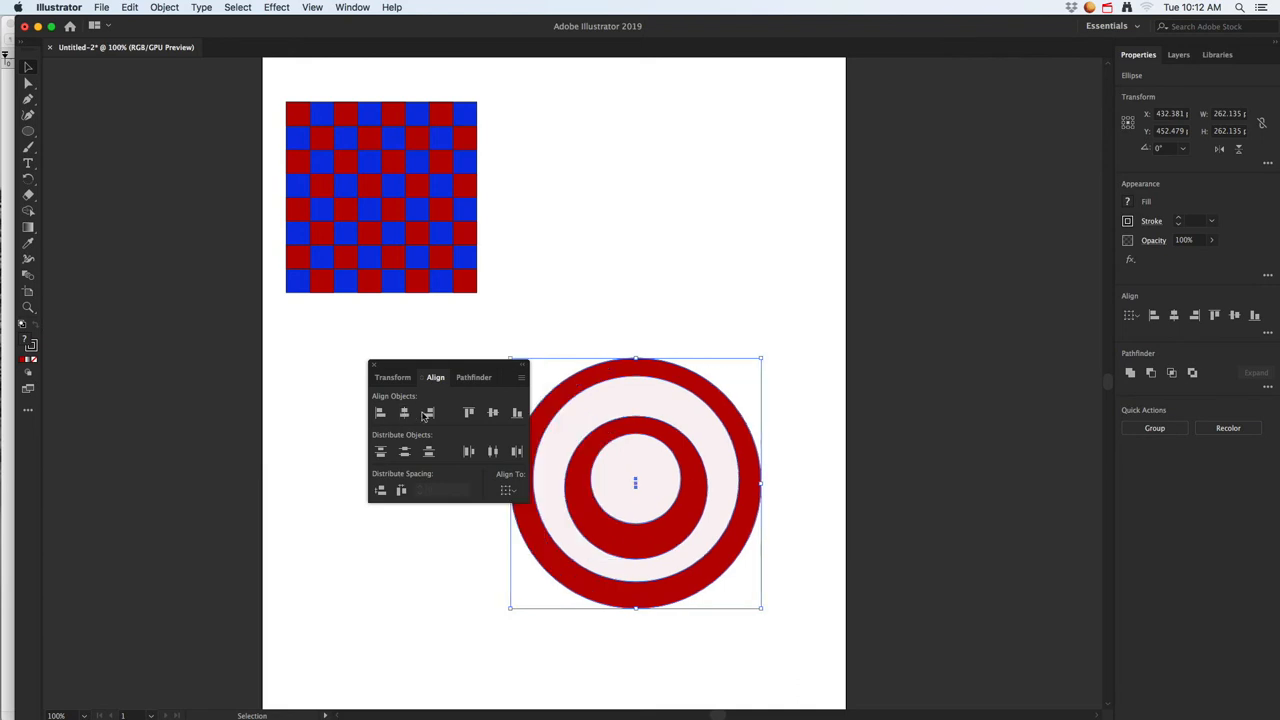
Try aligning the four circles by their right edges, top edges, vertical centres and bottom edges
left_click(429, 413)
left_click(469, 413)
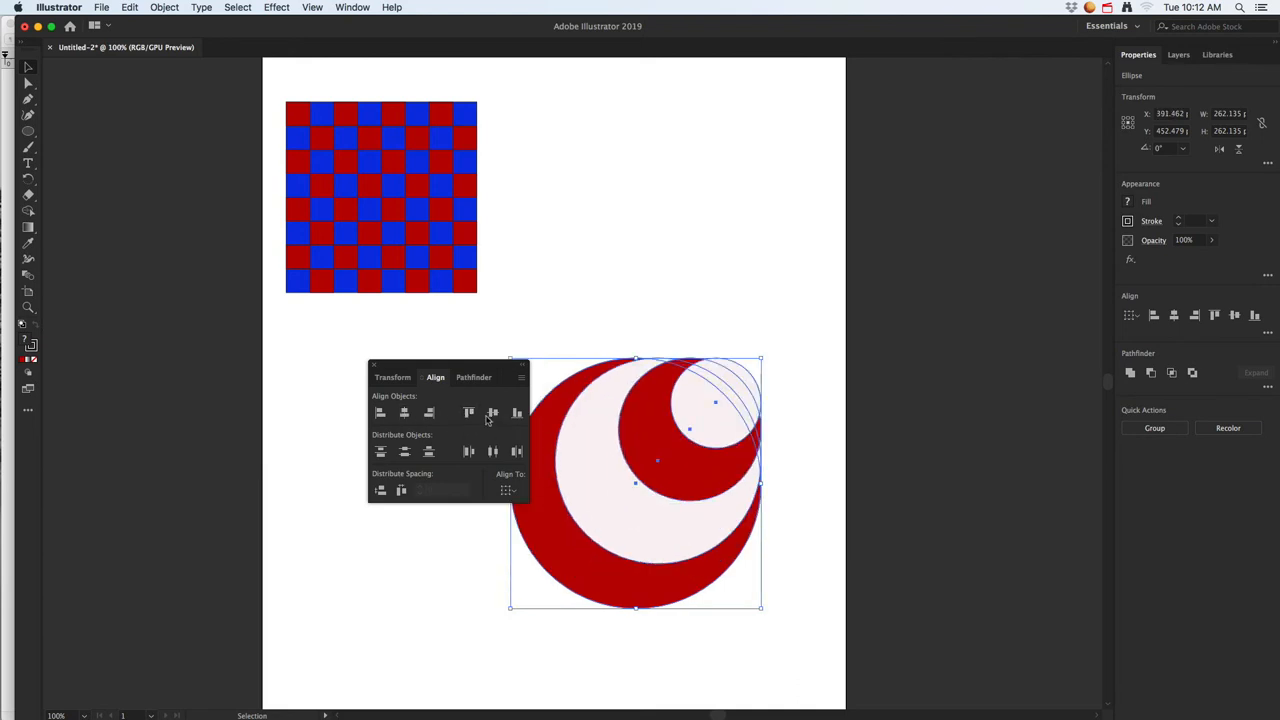
left_click(493, 413)
left_click(516, 413)
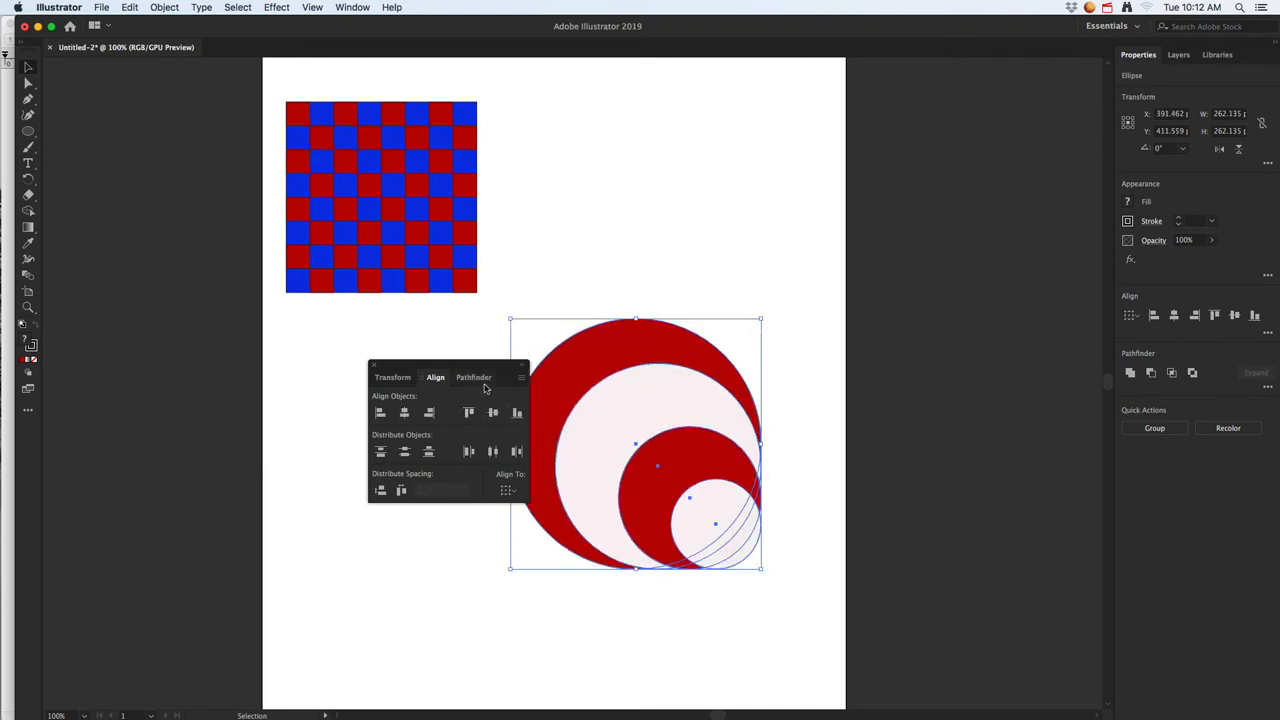
Align all four circles by their horizontal and vertical centres and move the target to the page's upper-right area
left_click_drag(486, 370, 431, 376)
left_click(597, 343)
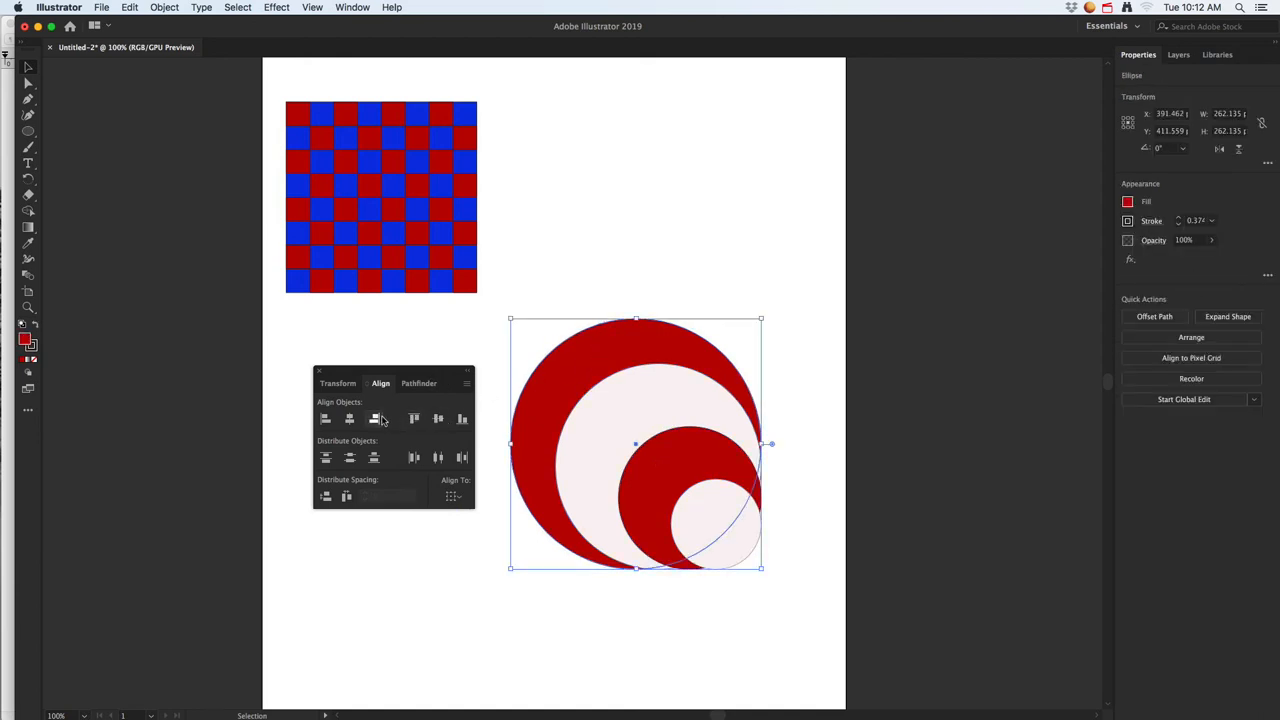
left_click(503, 369)
left_click_drag(512, 306, 803, 611)
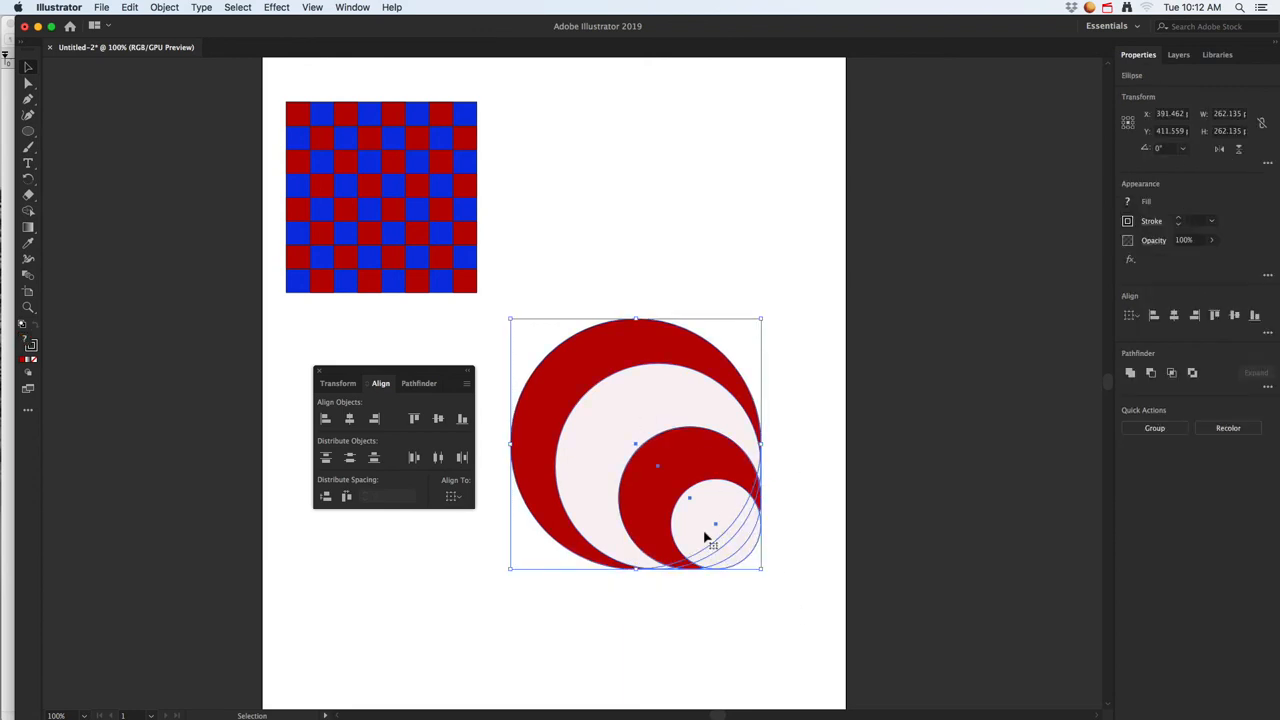
left_click(349, 419)
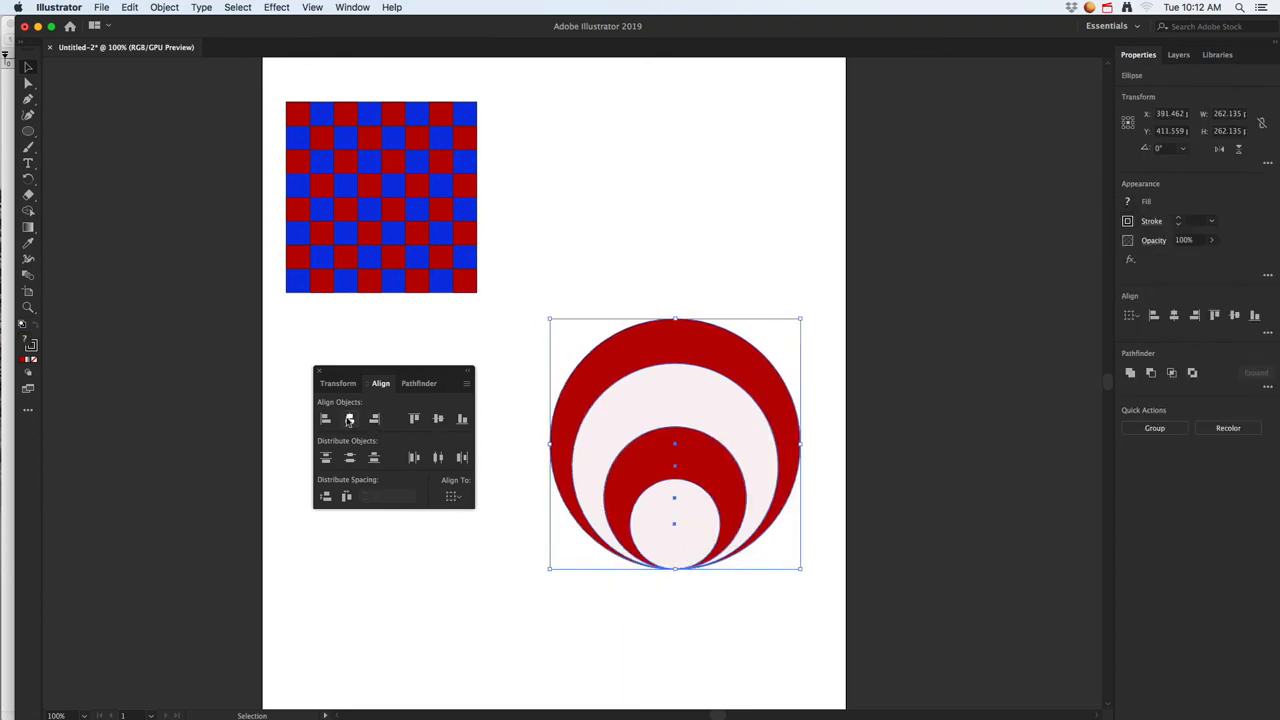
left_click(438, 420)
left_click_drag(686, 486, 699, 213)
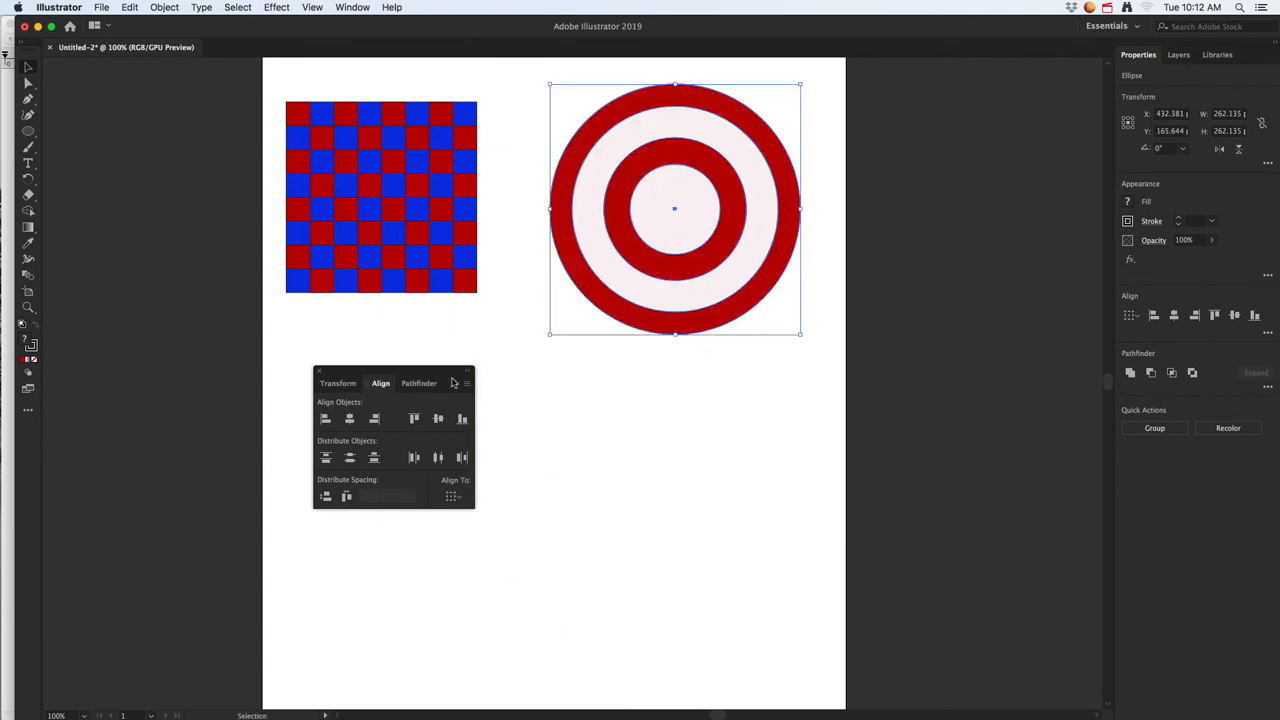
left_click_drag(436, 373, 240, 408)
left_click(369, 369)
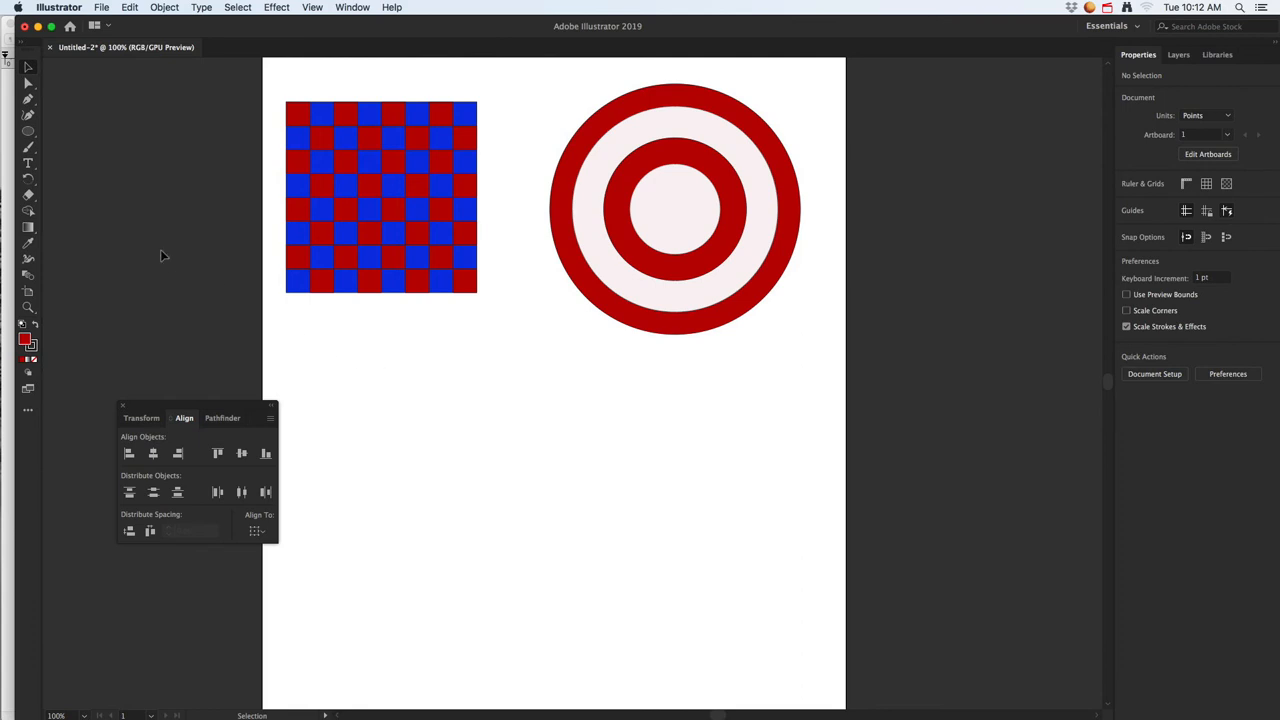
Draw a red circle about 249 pt wide below the checkerboard and target, with a second about 210 pt wide centred inside it
left_click(28, 132)
left_click_drag(389, 396, 628, 632)
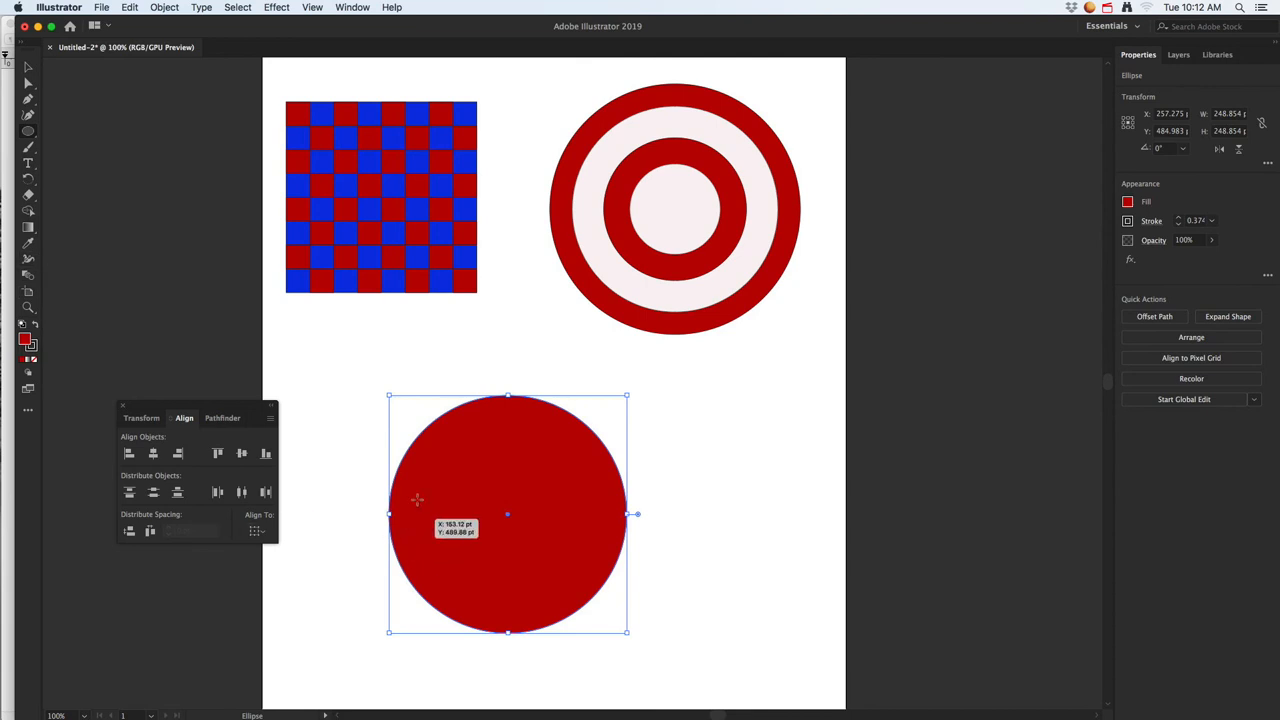
left_click_drag(429, 446, 630, 645)
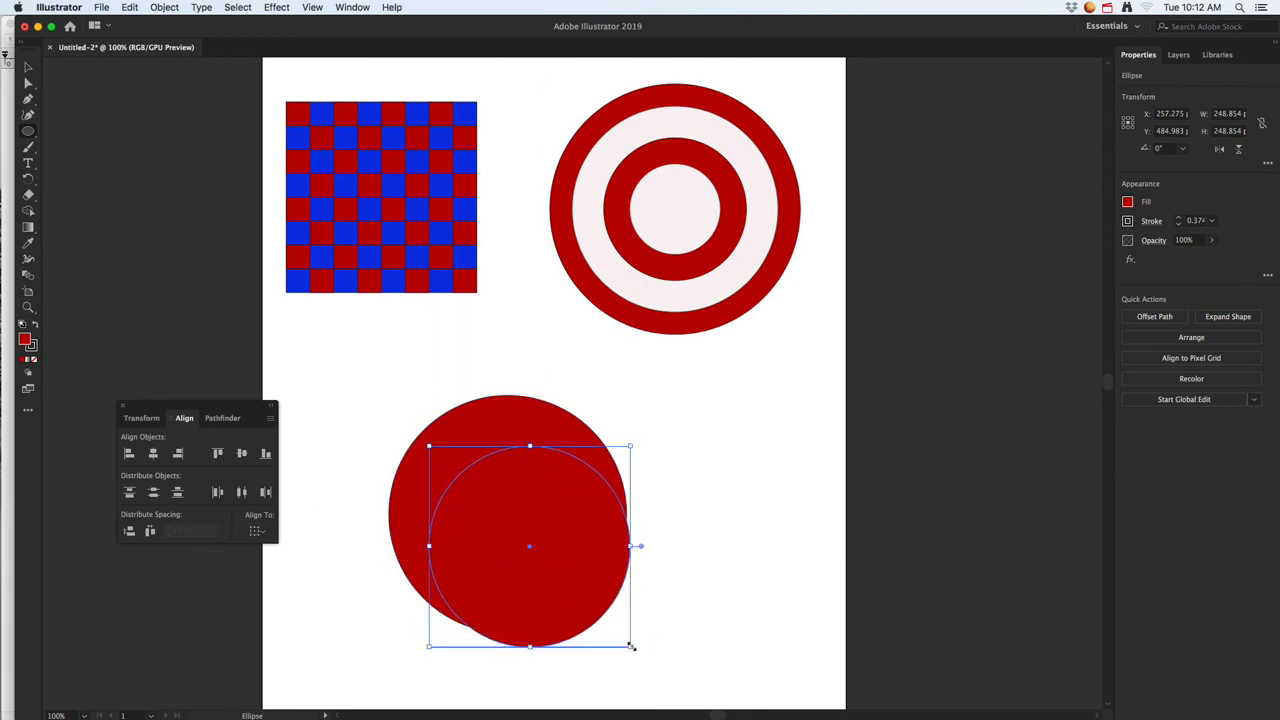
left_click(28, 68)
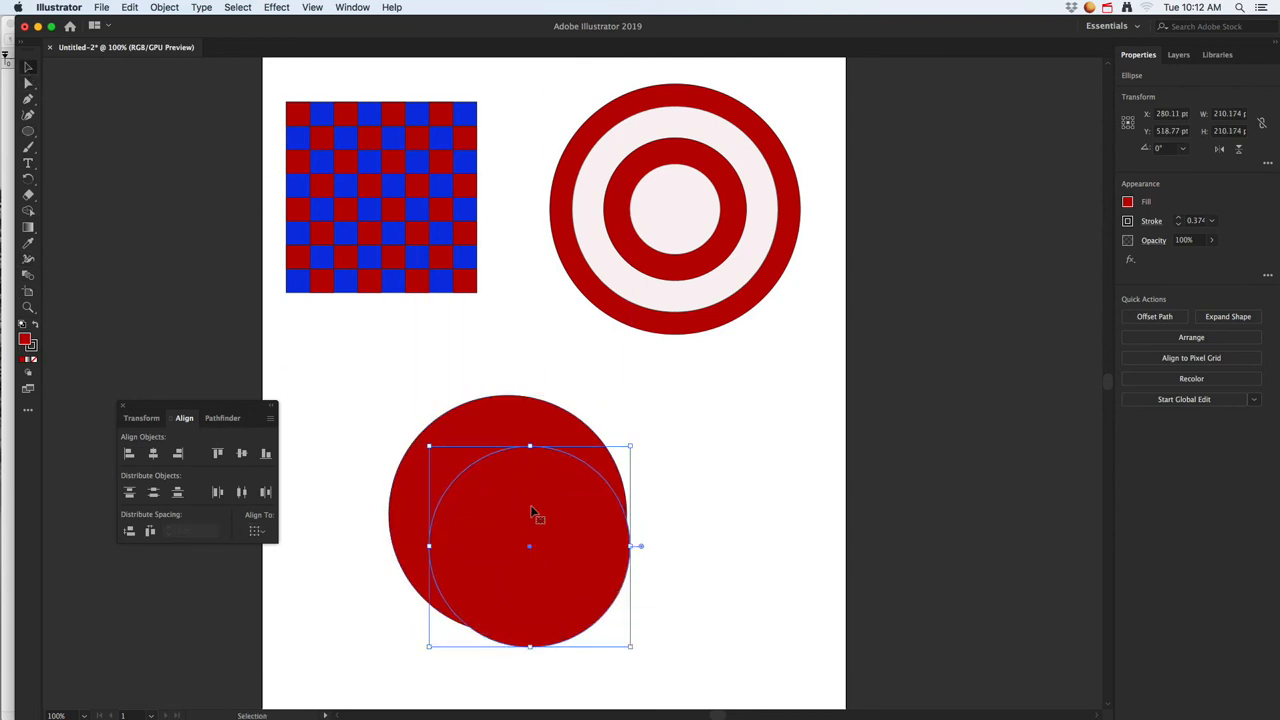
left_click_drag(538, 510, 516, 477)
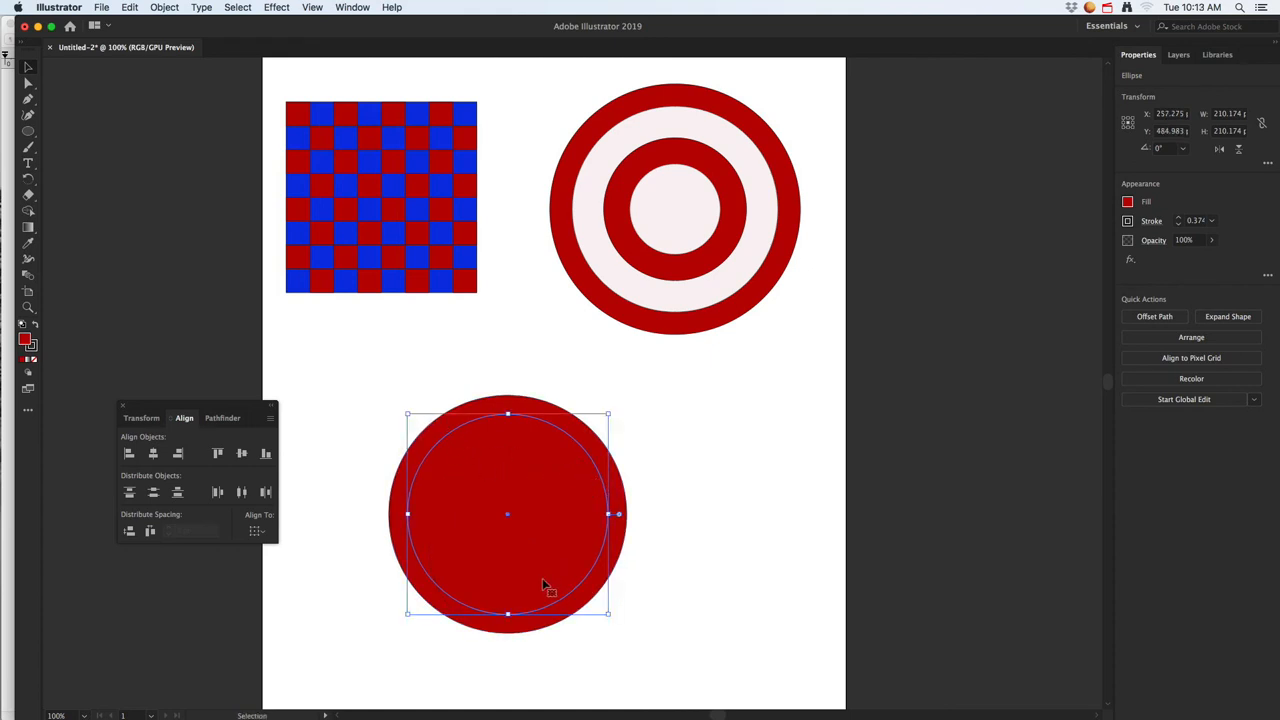
Select both lower circles and cut out the inner one with the Shape Builder tool, leaving a red ring
left_click_drag(362, 380, 562, 562)
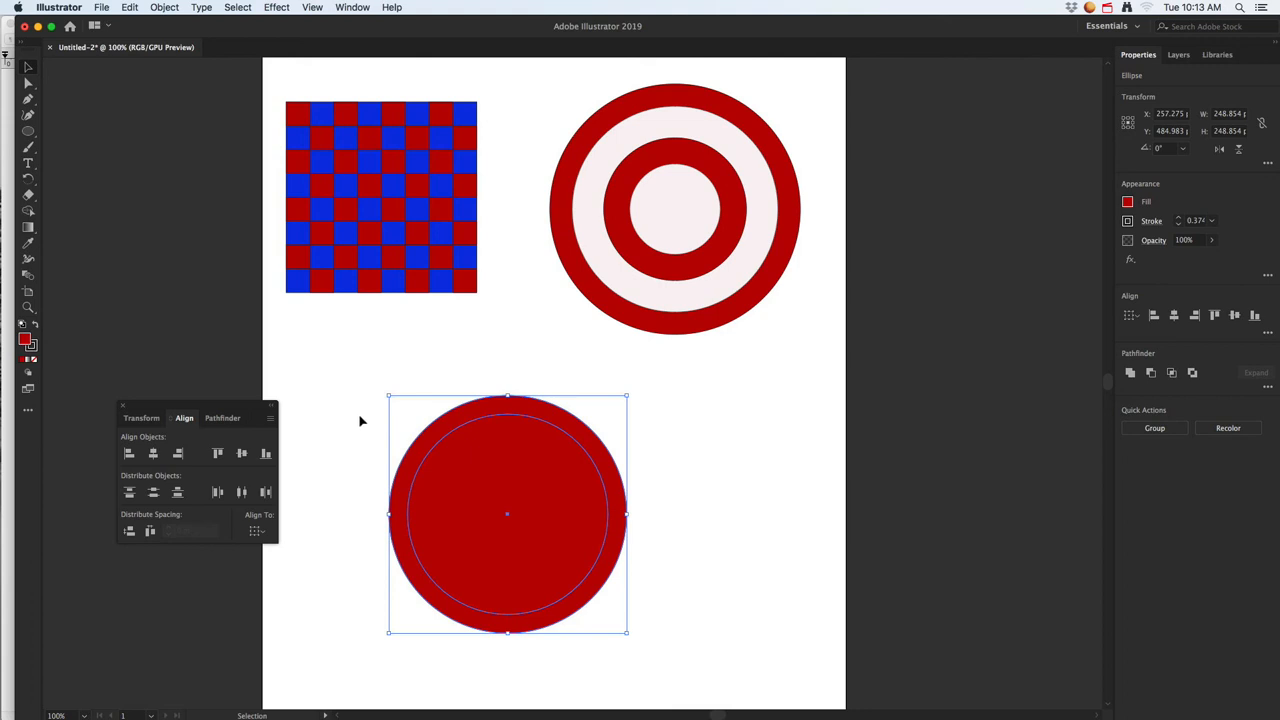
left_click(350, 533)
left_click_drag(368, 400, 550, 540)
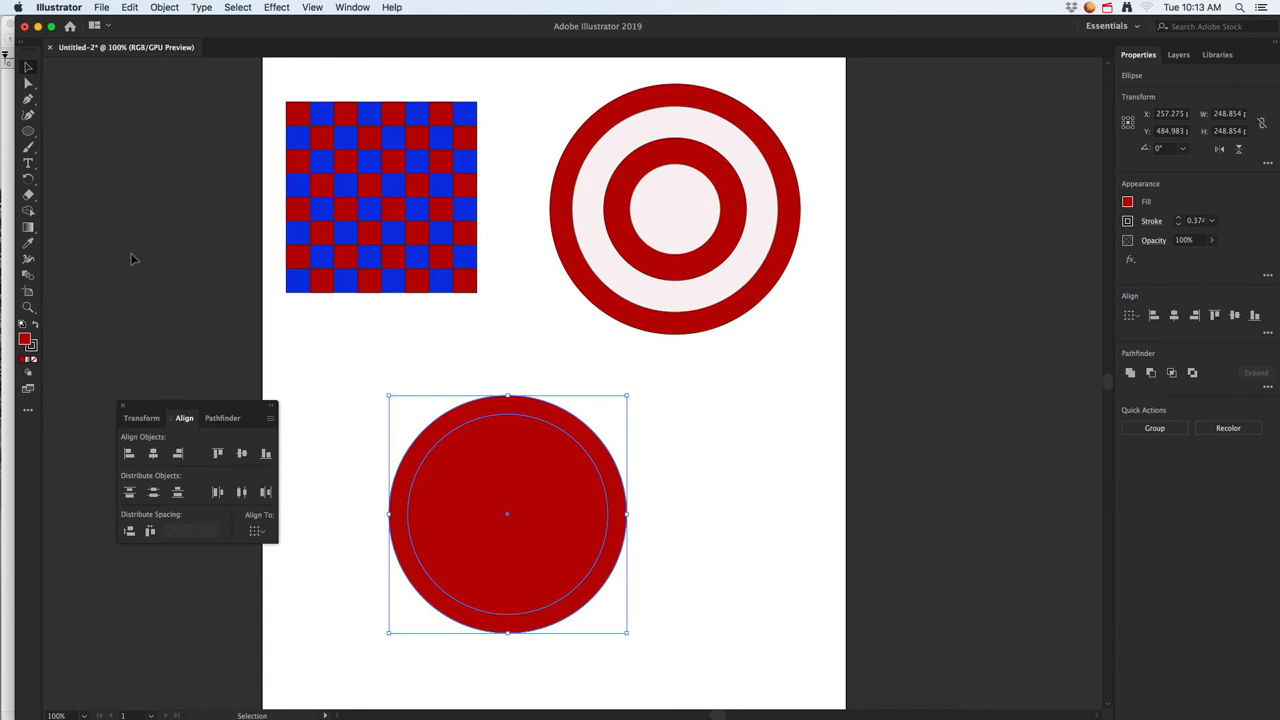
left_click(29, 212)
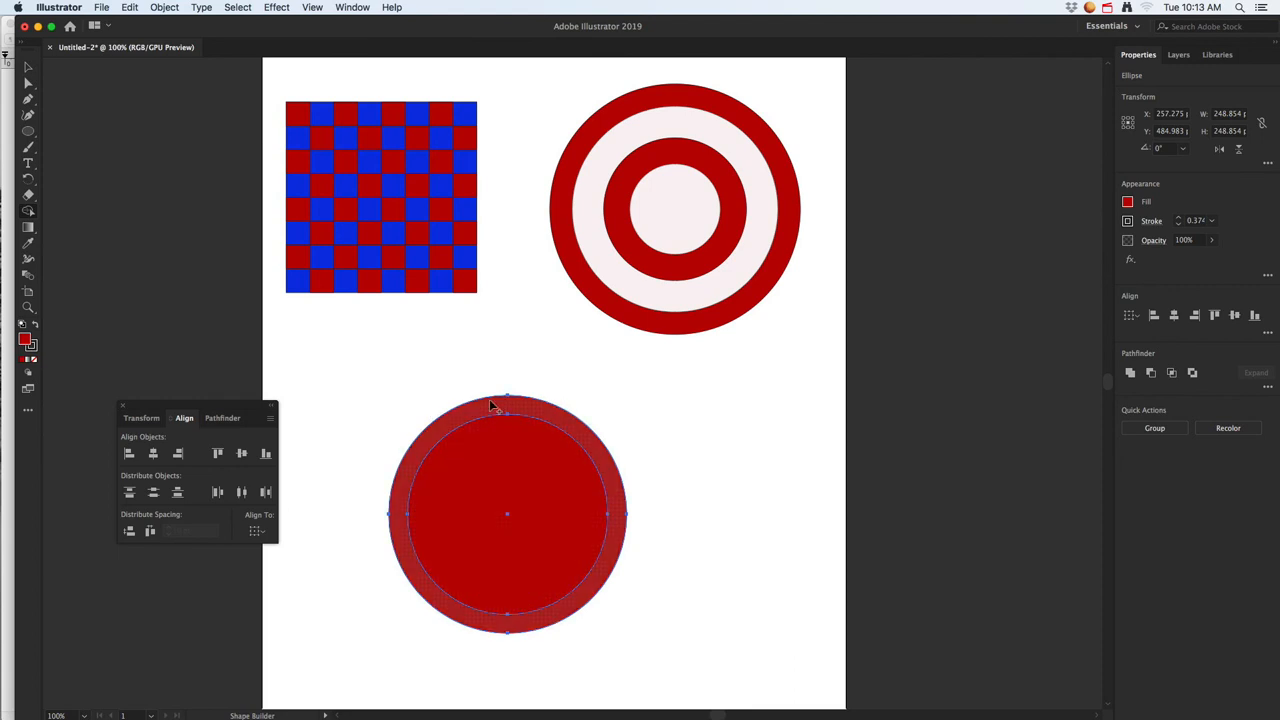
left_click(474, 465, "alt")
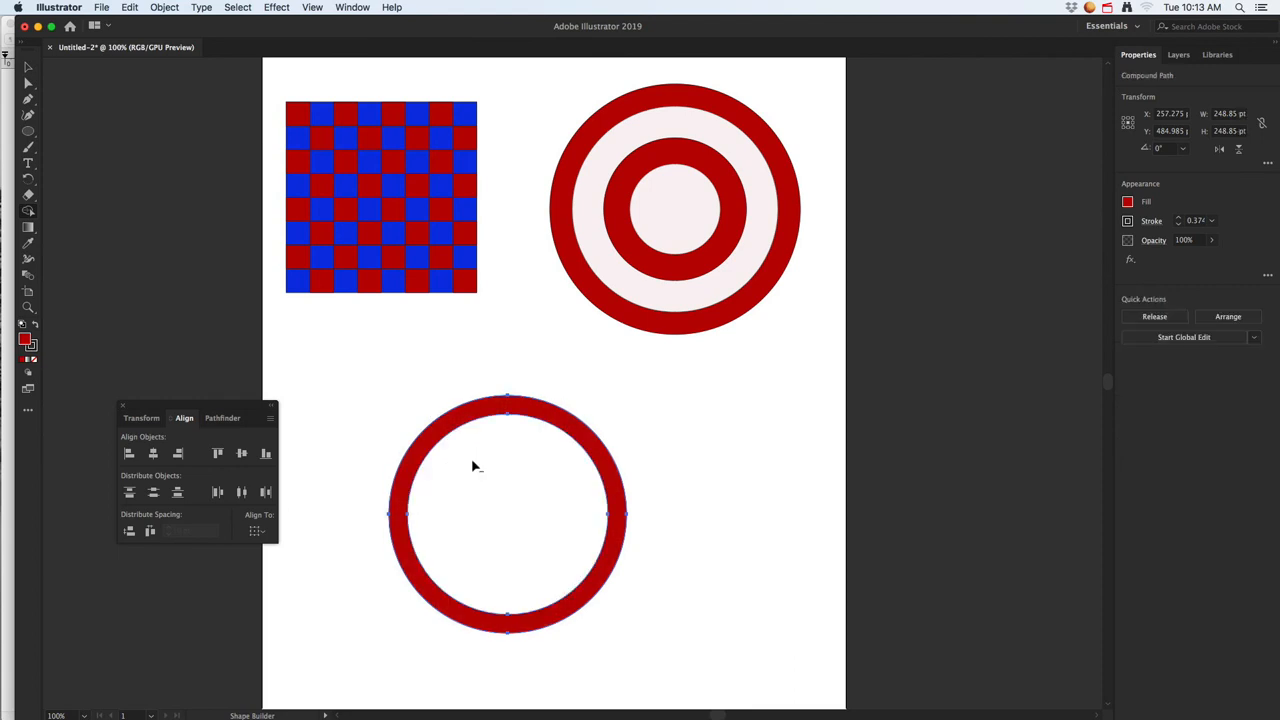
Move the red ring up beneath the checkerboard and delete it
left_click(29, 67)
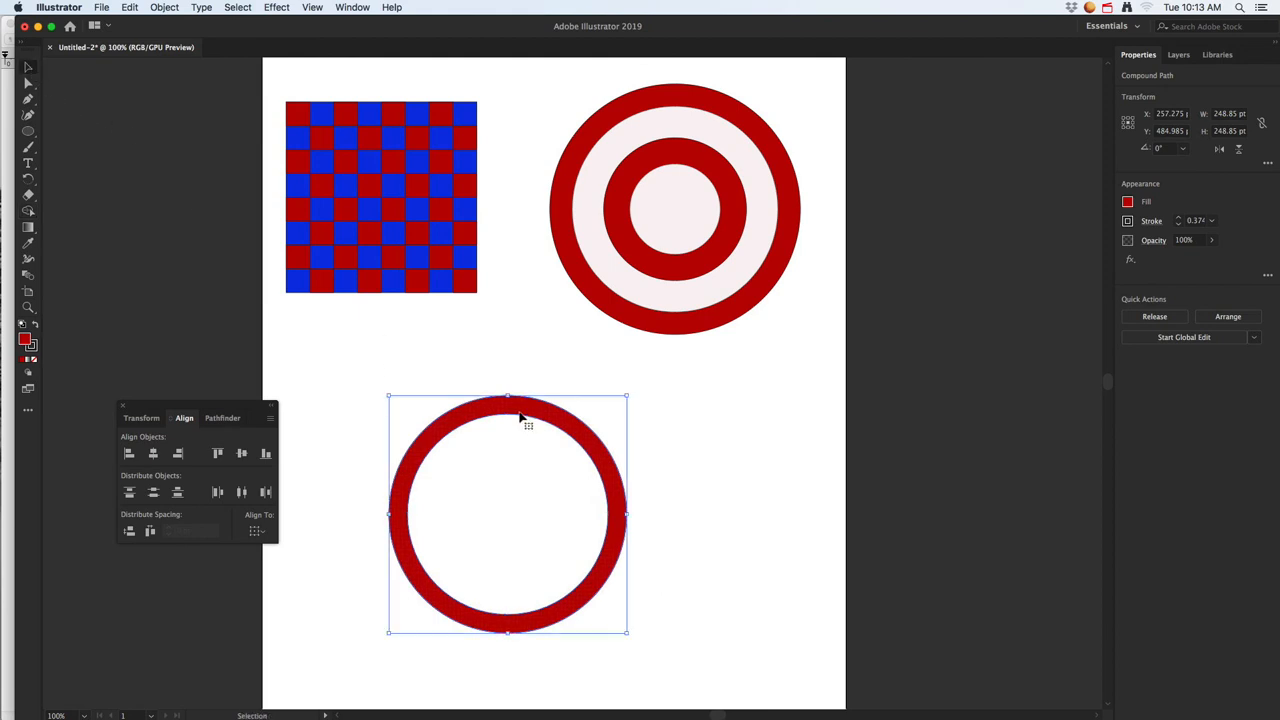
left_click_drag(528, 430, 437, 378)
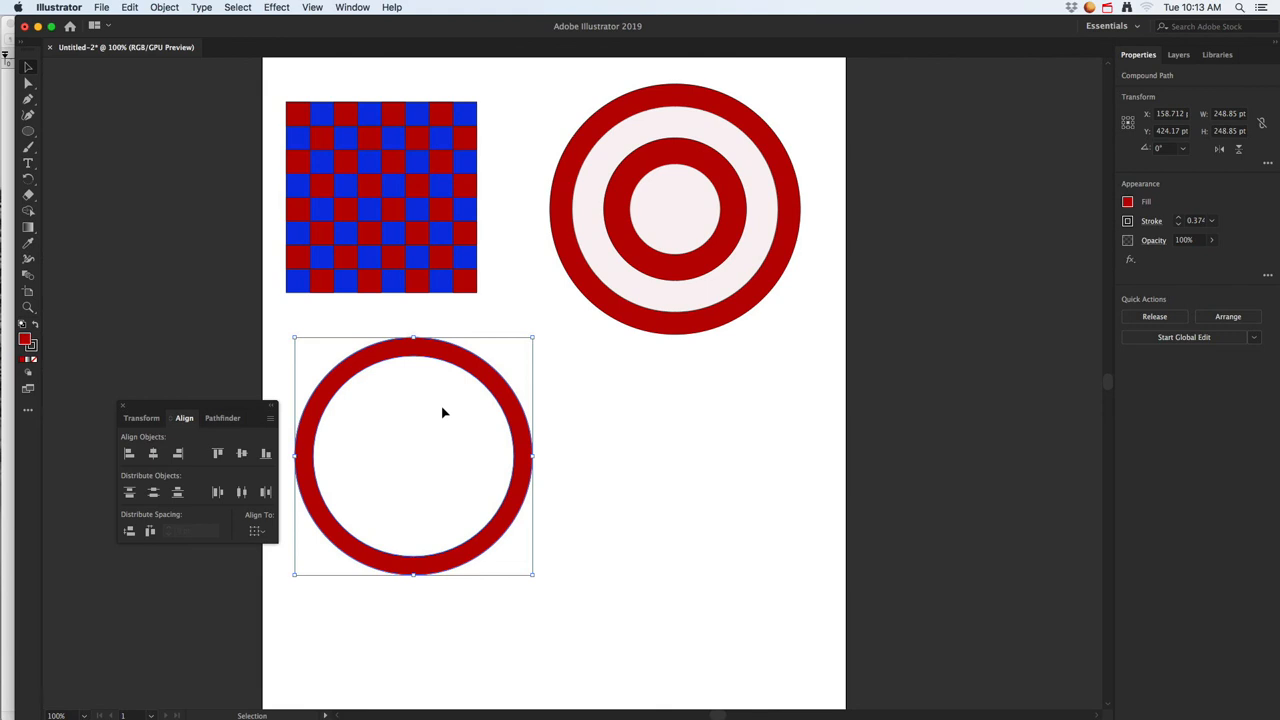
key("Delete")
Draw a red circle about 208 pt wide with a second about 161 pt wide inside it, and enlarge the inner one slightly
left_click(29, 132)
left_click_drag(412, 373, 611, 570)
left_click_drag(453, 405, 608, 559)
key("v")
left_click_drag(551, 514, 535, 502)
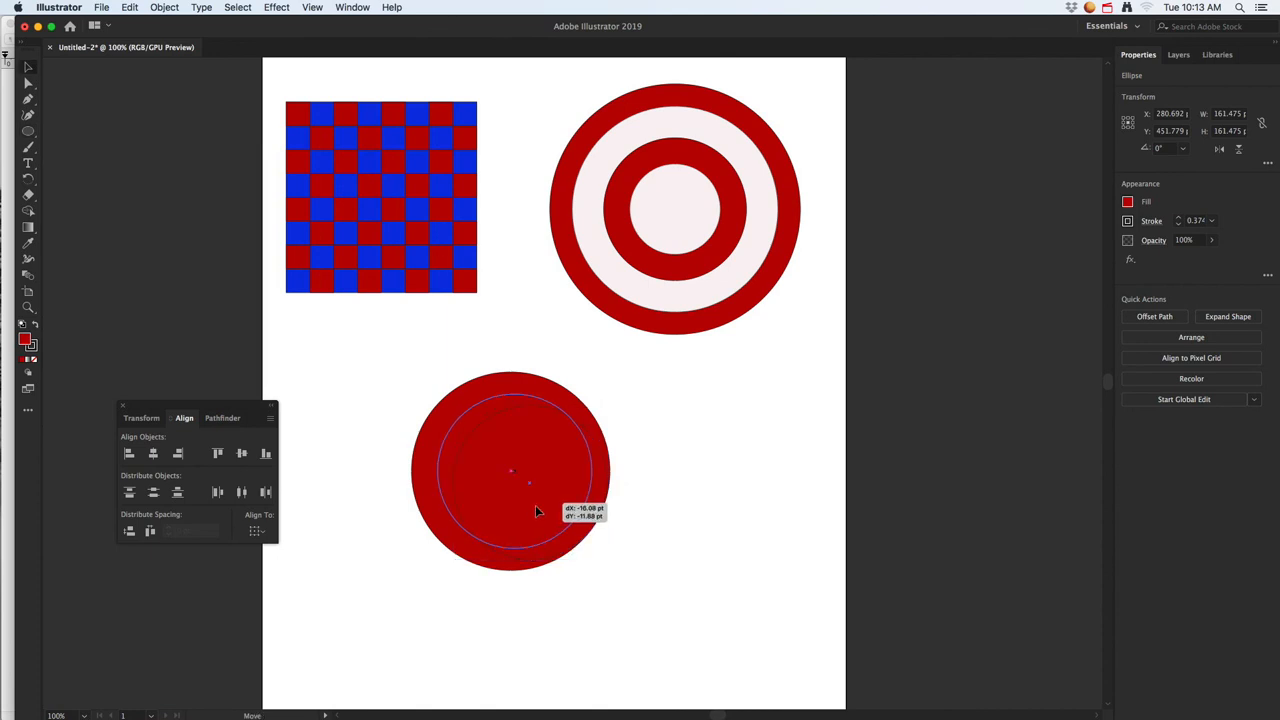
left_click_drag(433, 548, 411, 560)
Centre the two red circles on each other horizontally and vertically, and cut out the inner one with the Shape Builder tool
left_click_drag(386, 407, 498, 514)
left_click(153, 453)
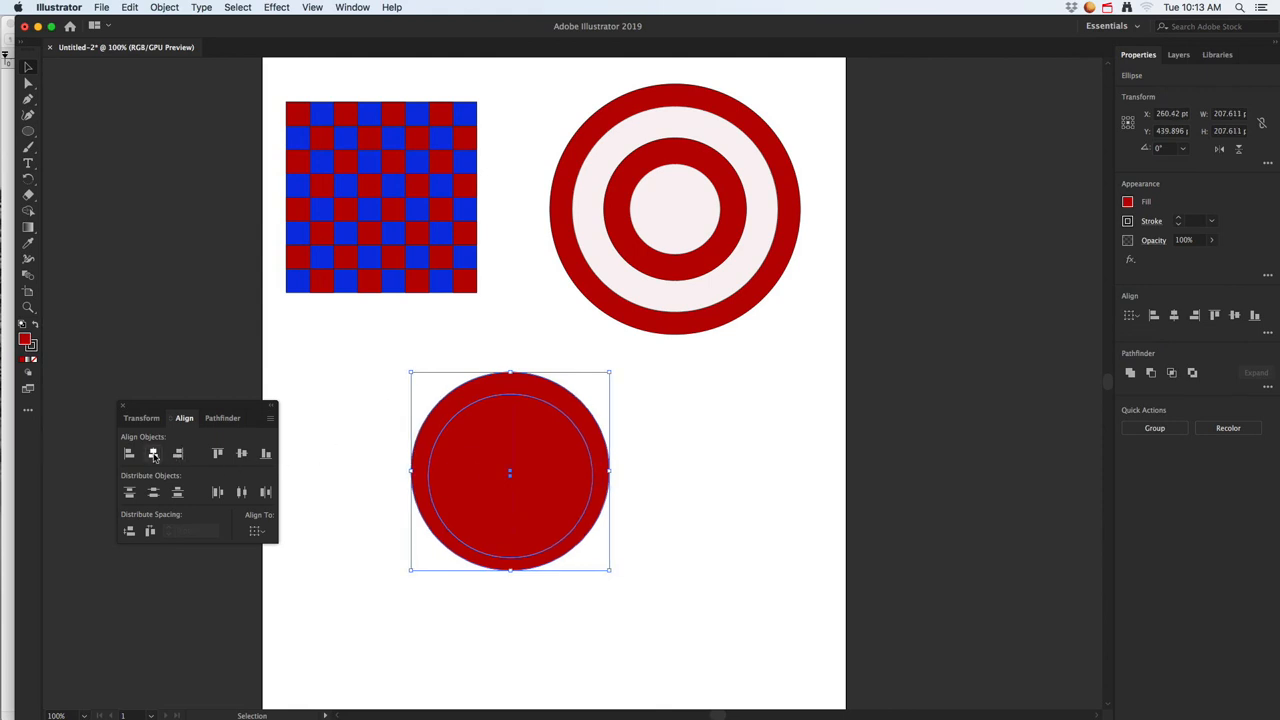
left_click(241, 453)
left_click(28, 210)
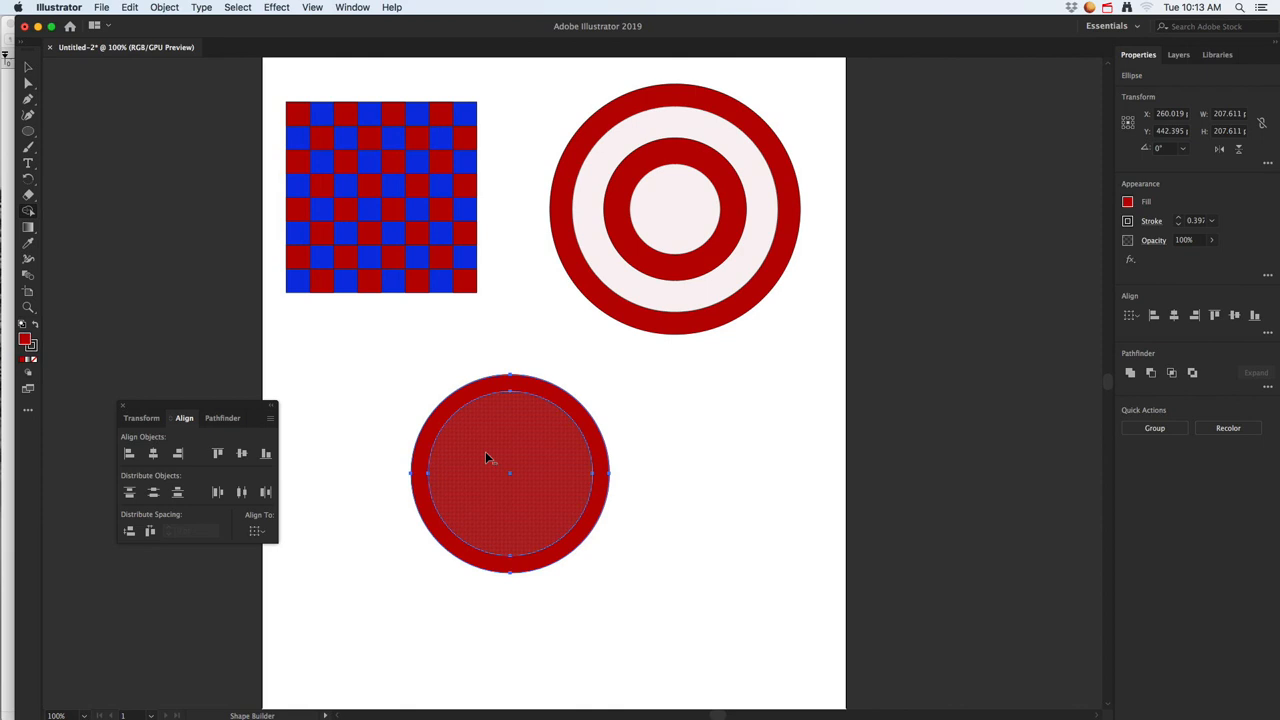
left_click(487, 456, "alt")
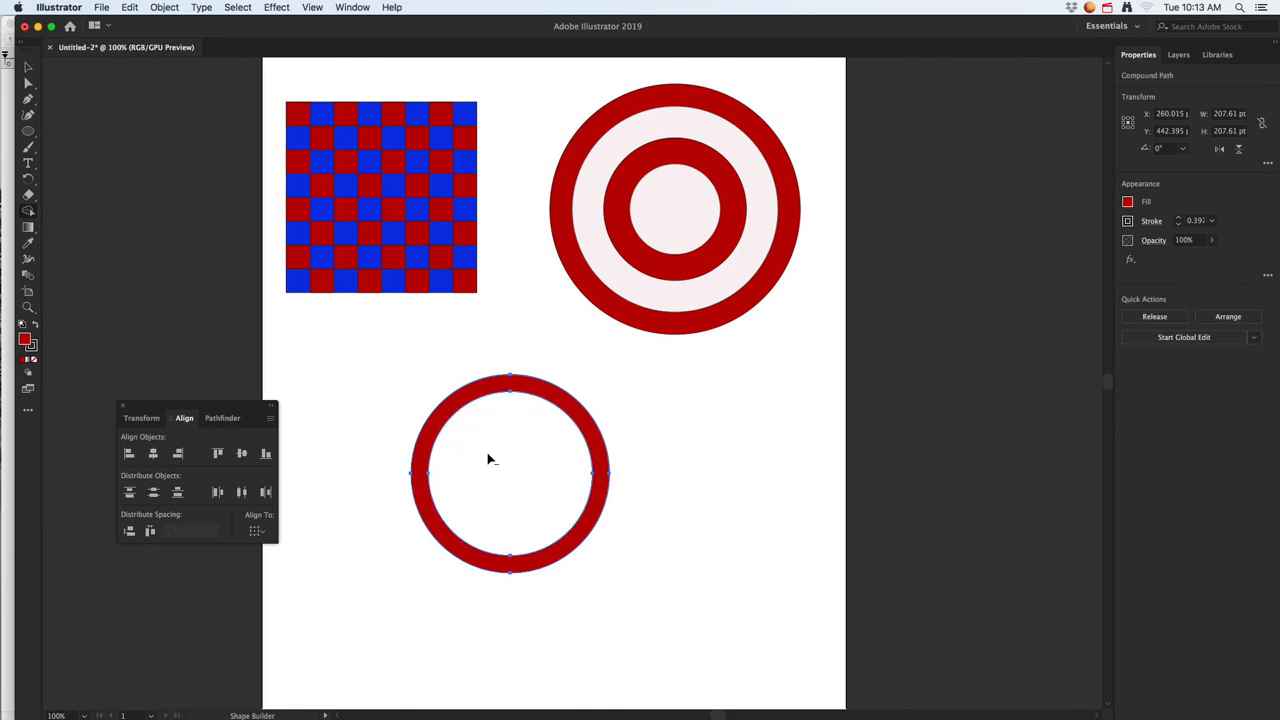
Duplicate the ring into five identical overlapping rings, three in an upper row and two staggered below, like the Olympic logo
left_click(30, 68)
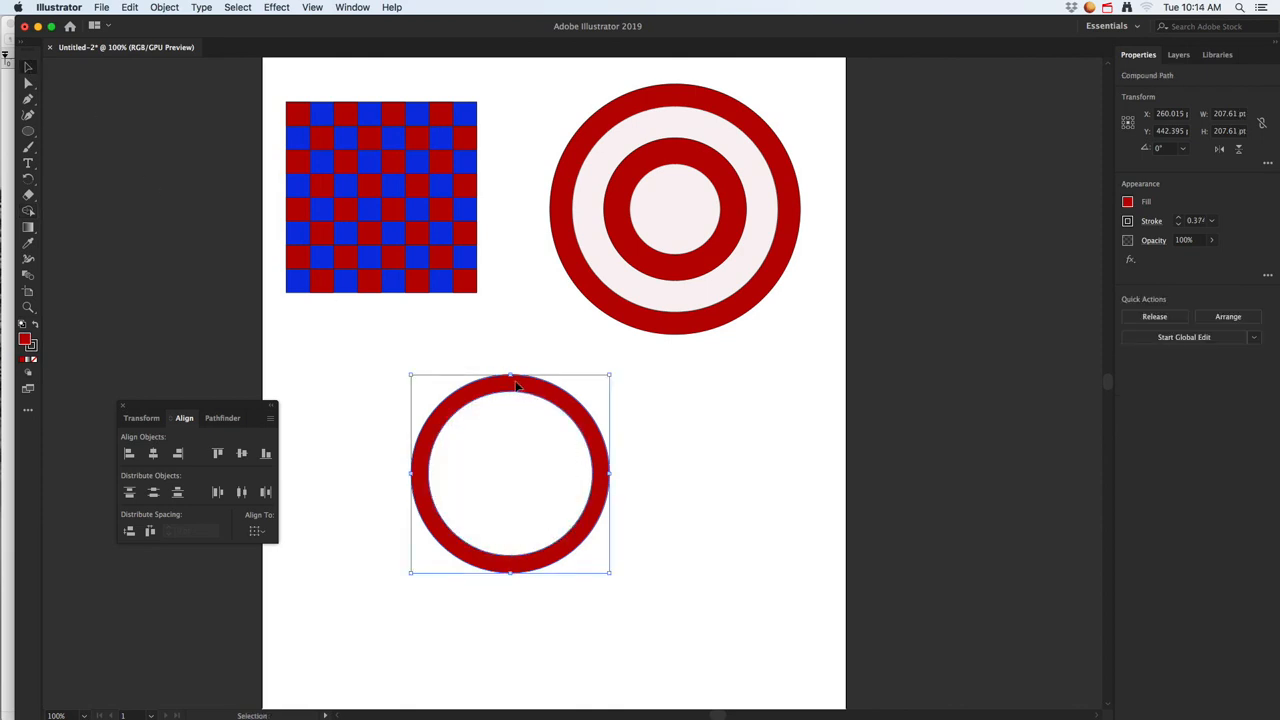
left_click_drag(510, 390, 708, 471)
left_click(494, 450, "shift")
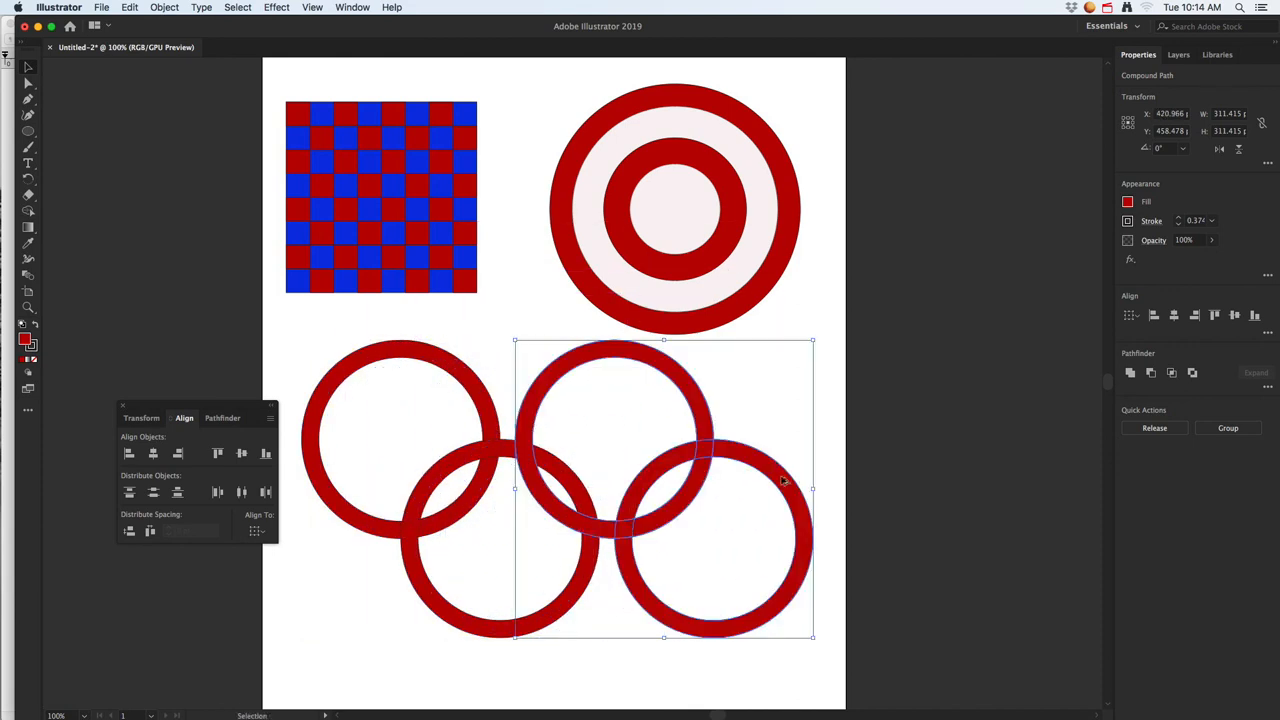
left_click(780, 435)
left_click_drag(708, 418, 918, 474)
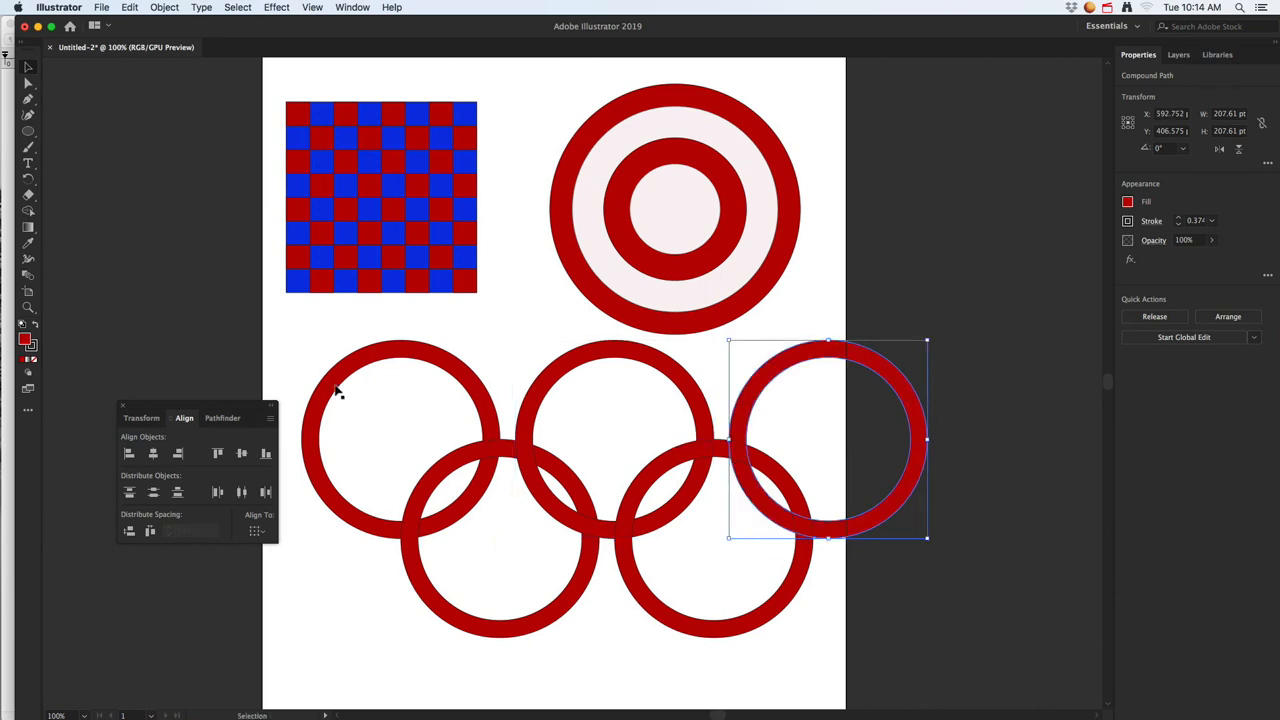
Scale all five rings down together to about 460 pt wide and move them slightly up and to the right on the artboard
left_click_drag(310, 364, 871, 600)
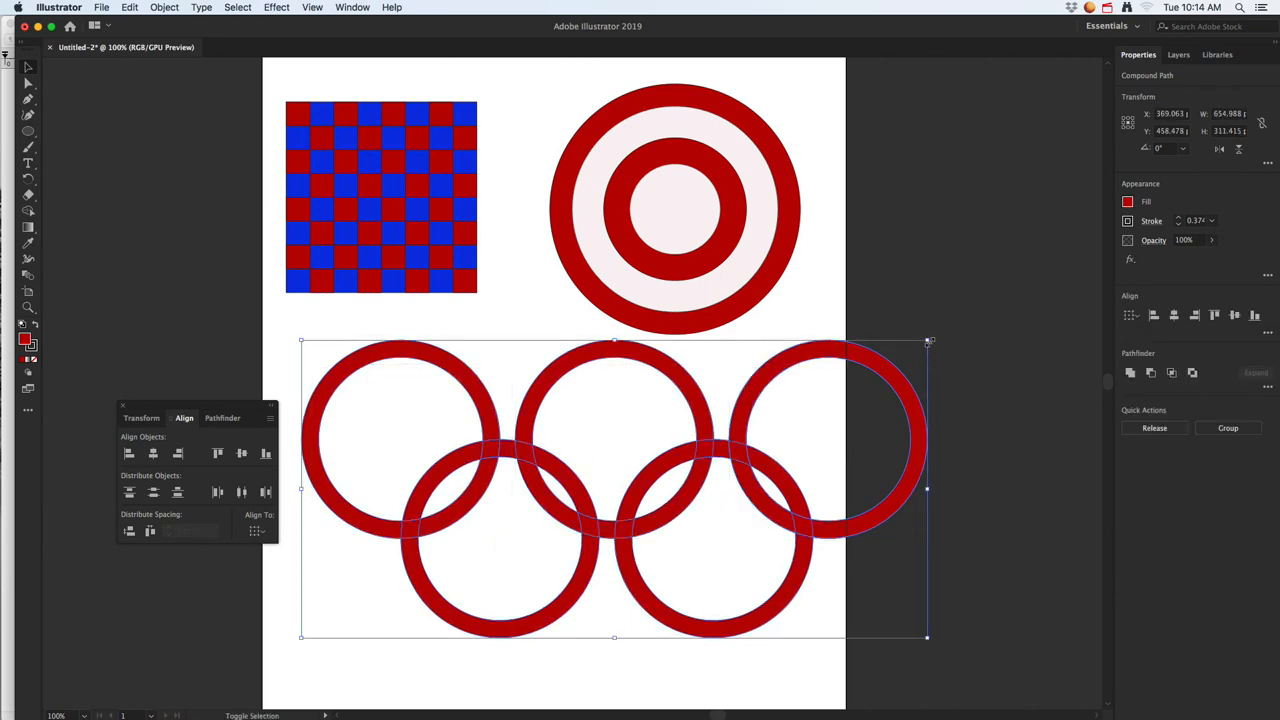
left_click_drag(929, 341, 741, 429)
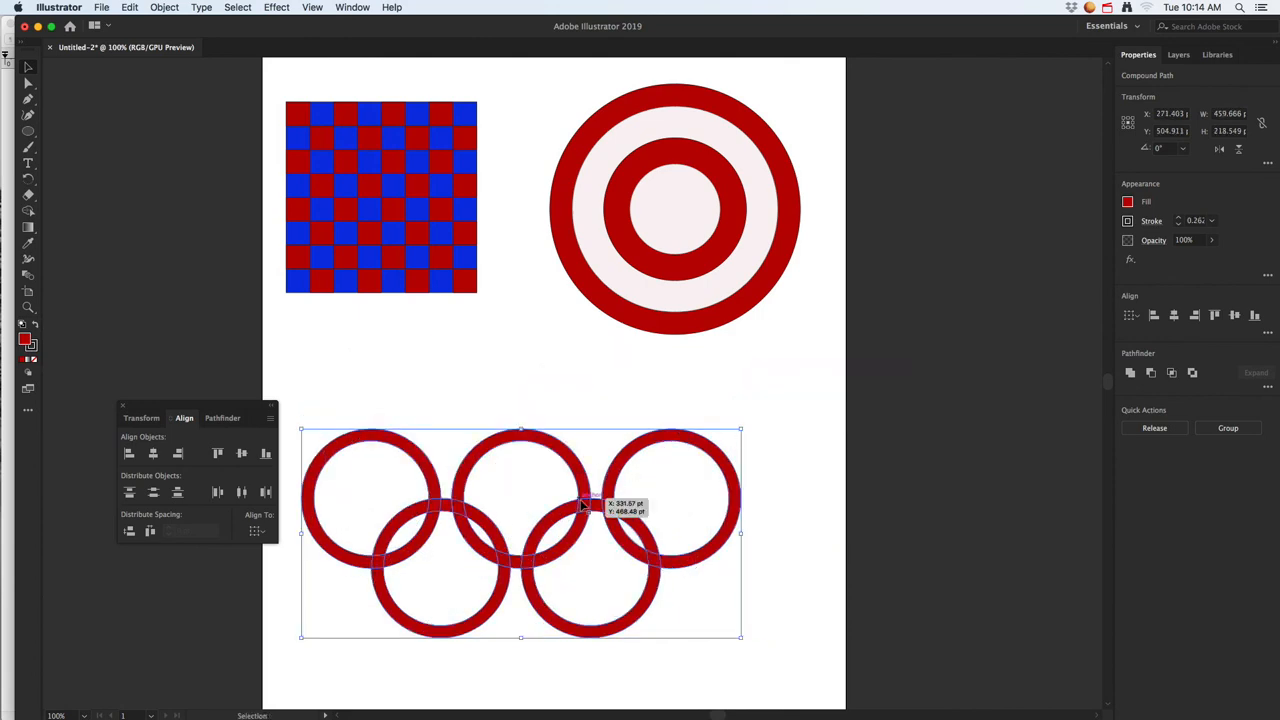
left_click_drag(580, 499, 596, 481)
left_click(355, 378)
Fill the first ring of the upper row with bright green (23E214)
left_click(370, 430)
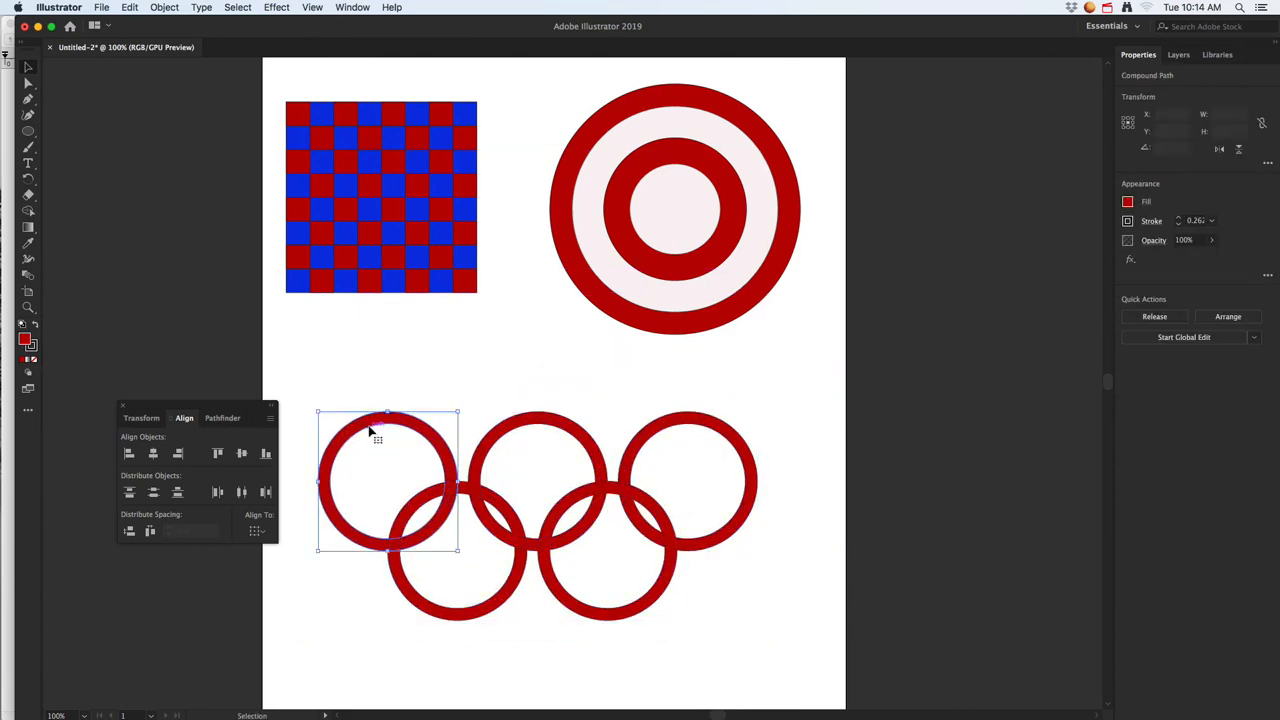
double_click(25, 341)
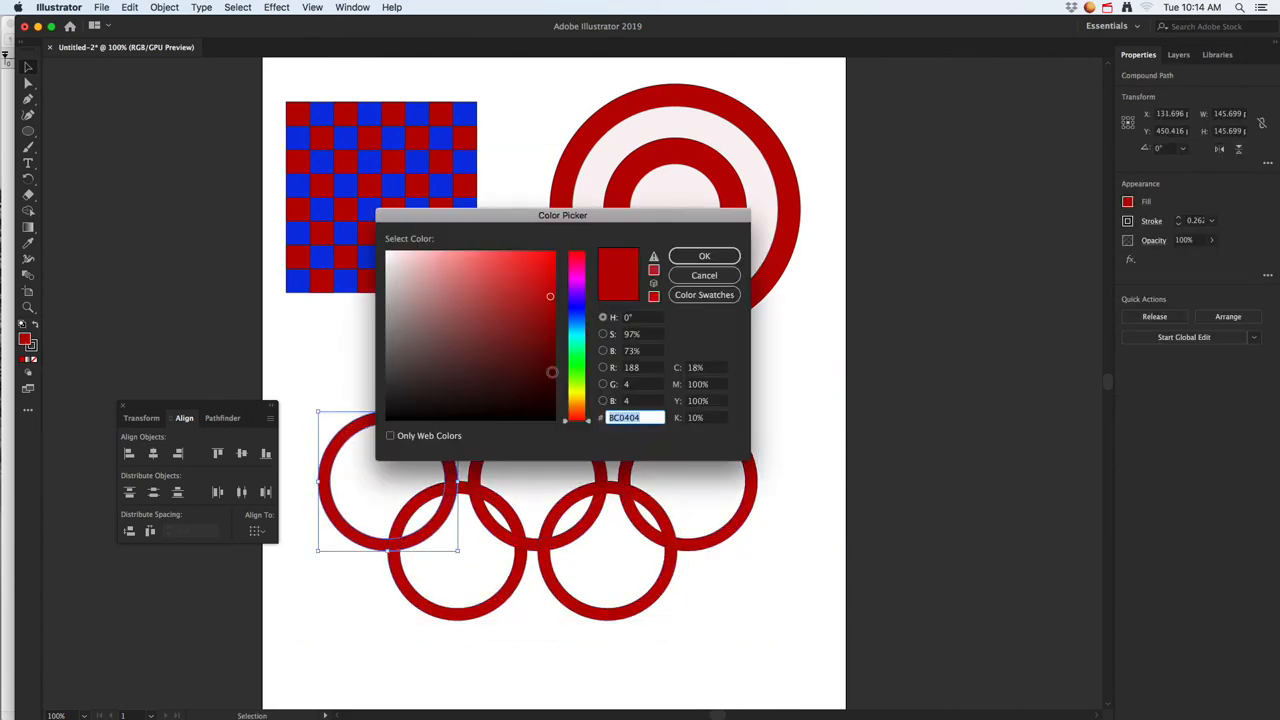
left_click(579, 370)
left_click(541, 270)
left_click(688, 257)
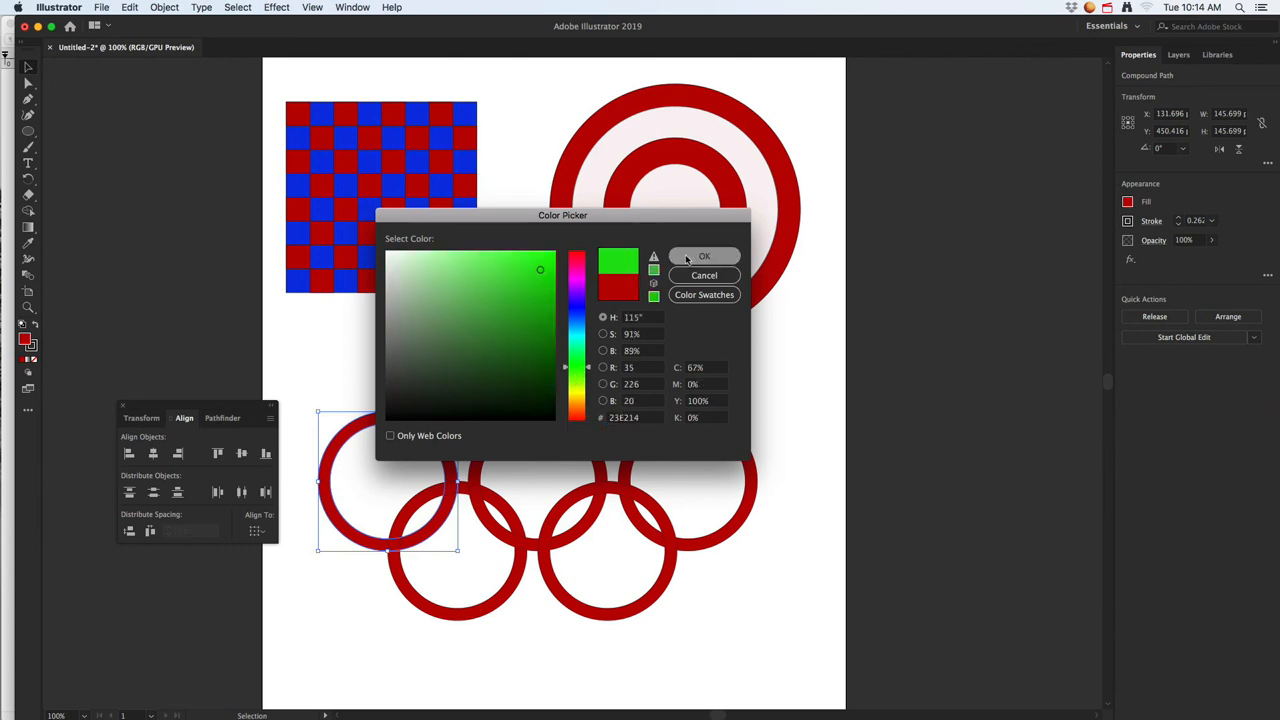
Fill the middle ring of the upper row with blue (0E0EE2)
left_click(521, 428)
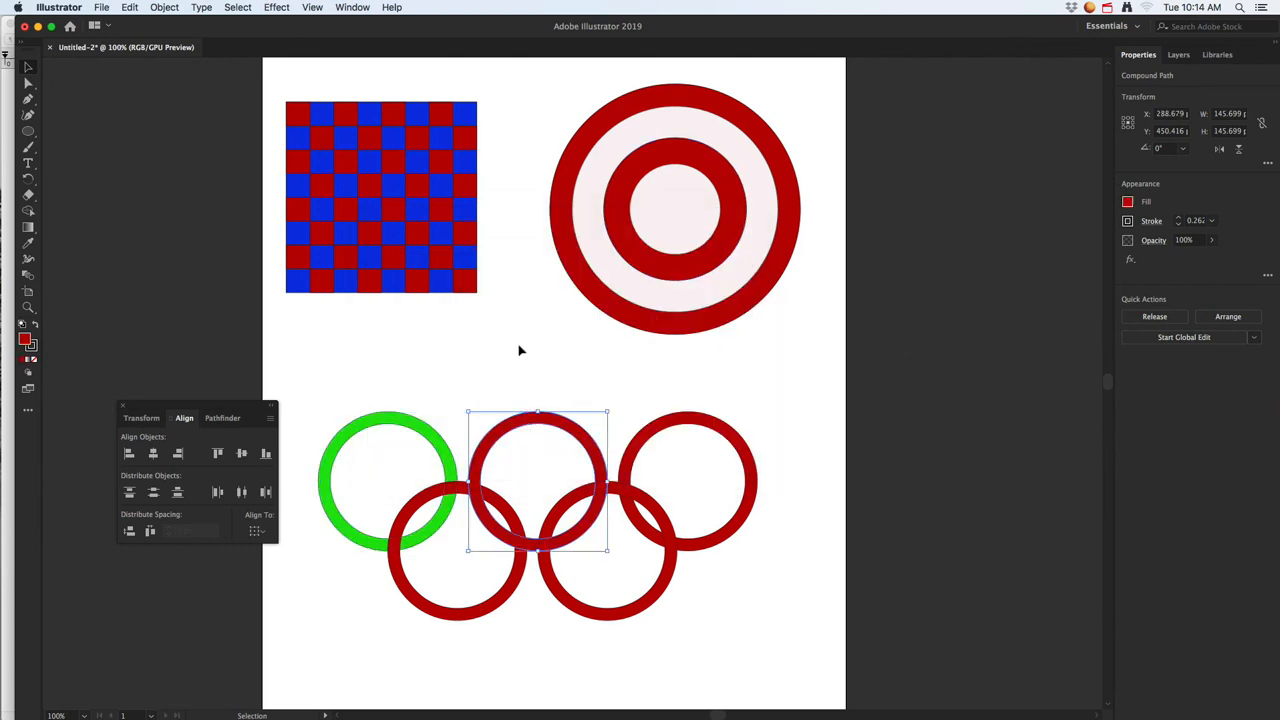
double_click(26, 341)
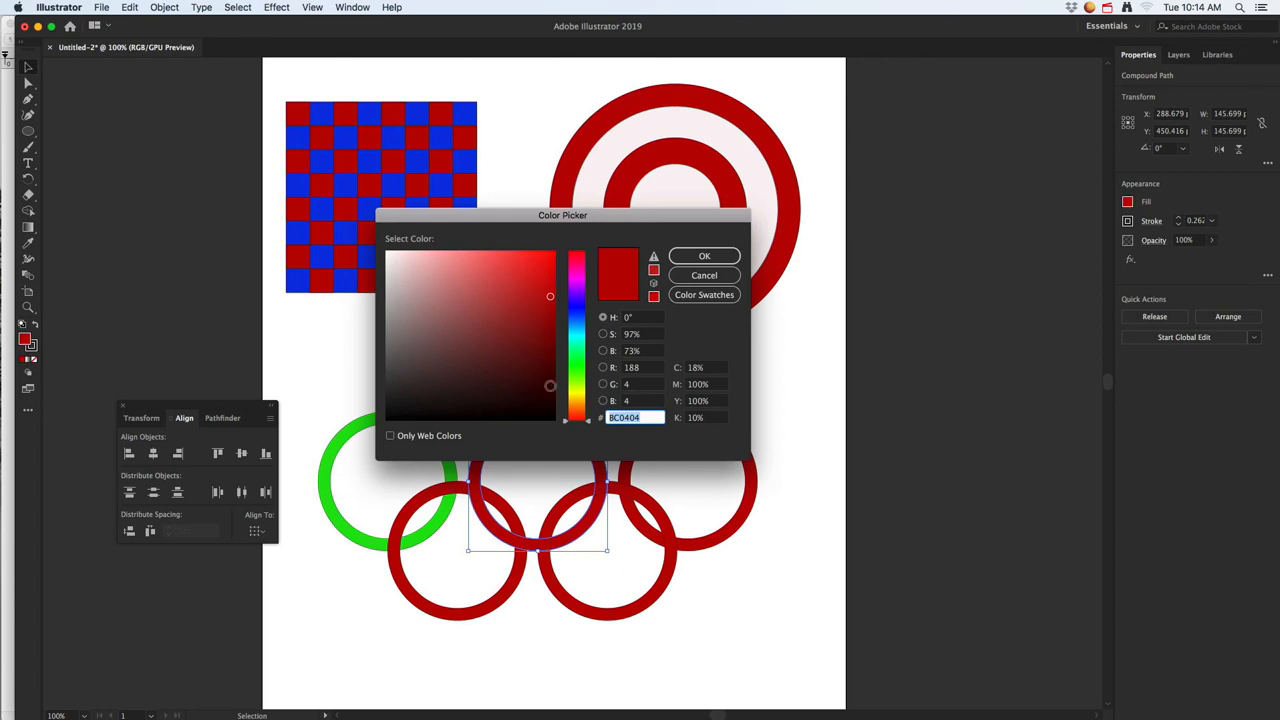
left_click(577, 309)
left_click(551, 264)
left_click(704, 256)
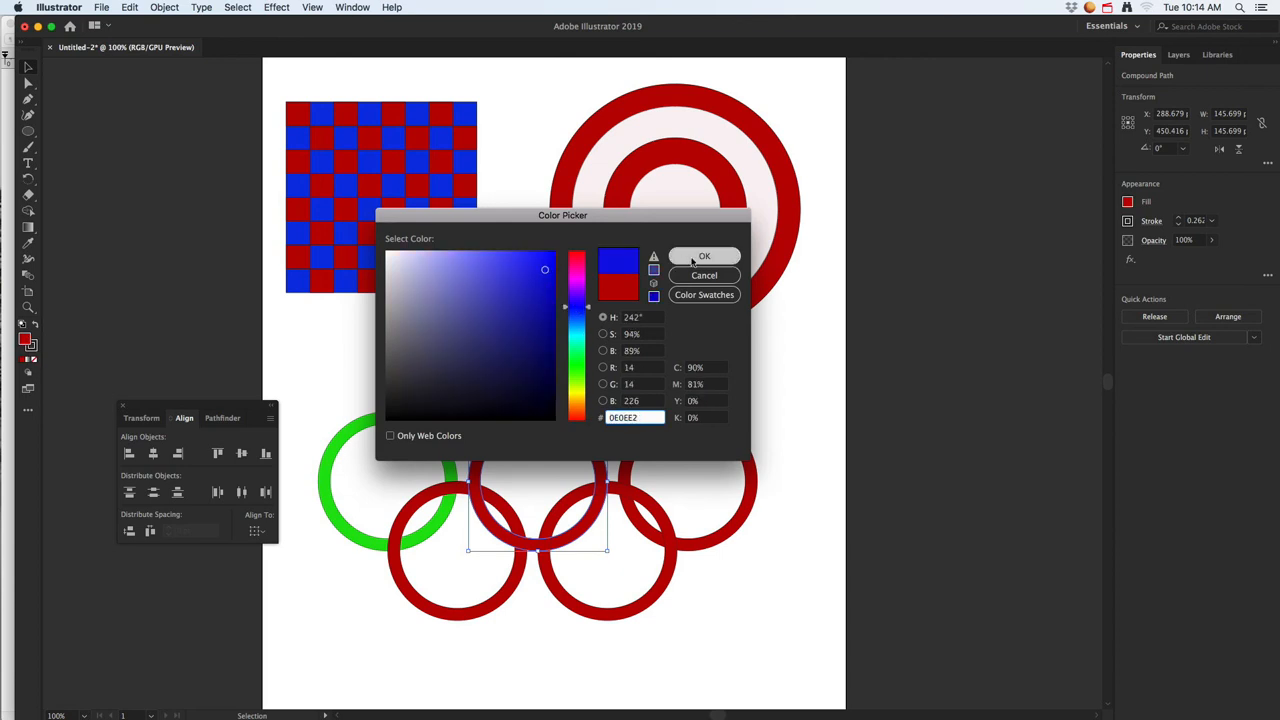
Fill the second ring of the lower row with yellow
left_click(632, 608)
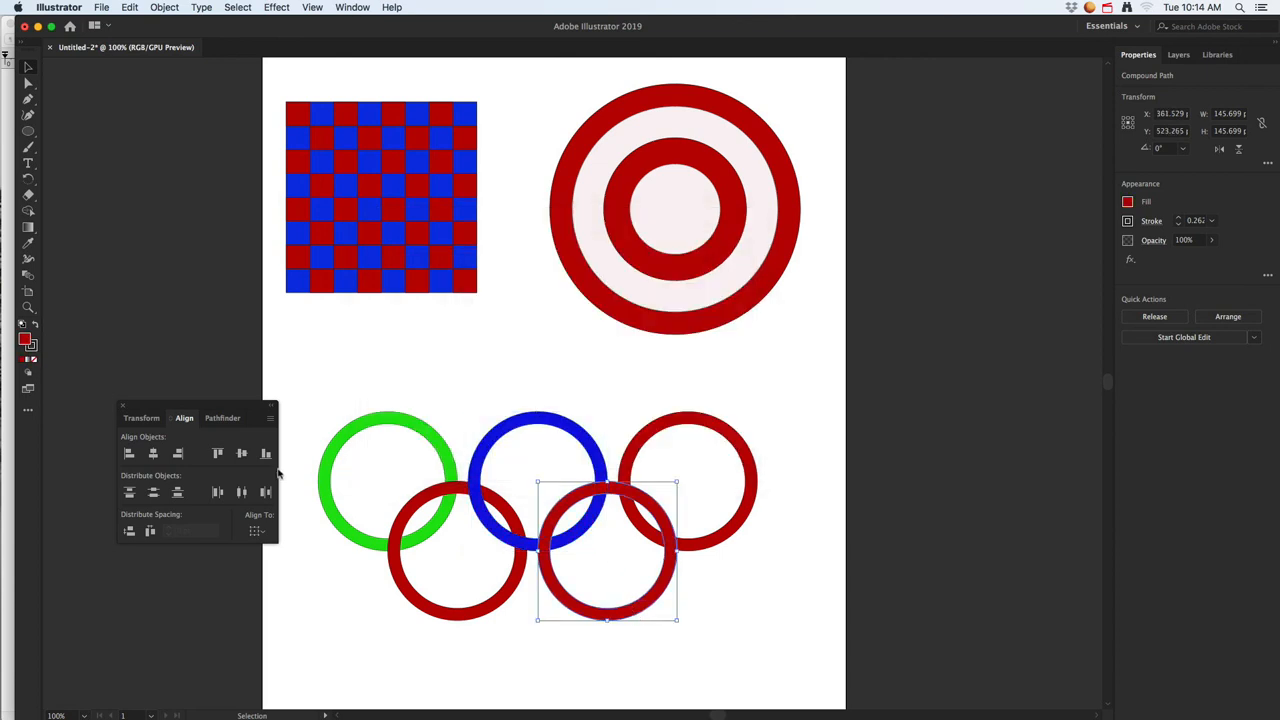
double_click(26, 341)
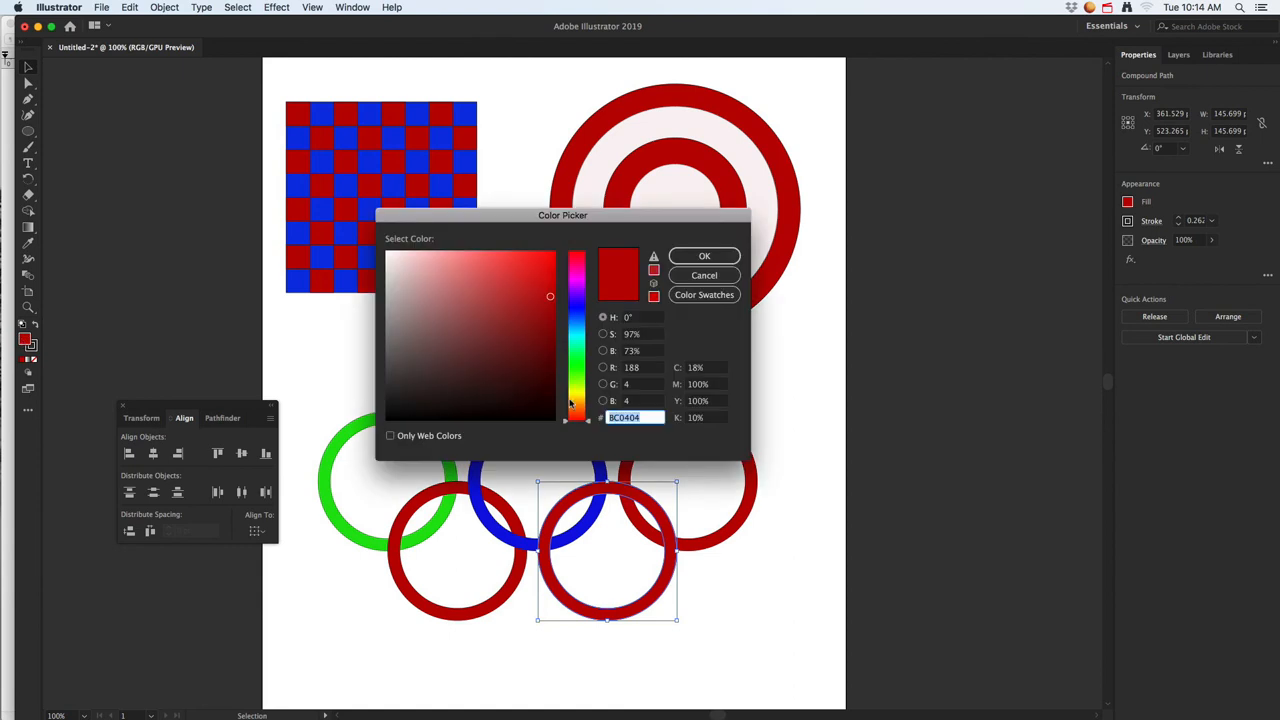
left_click(573, 394)
left_click(552, 254)
left_click(704, 256)
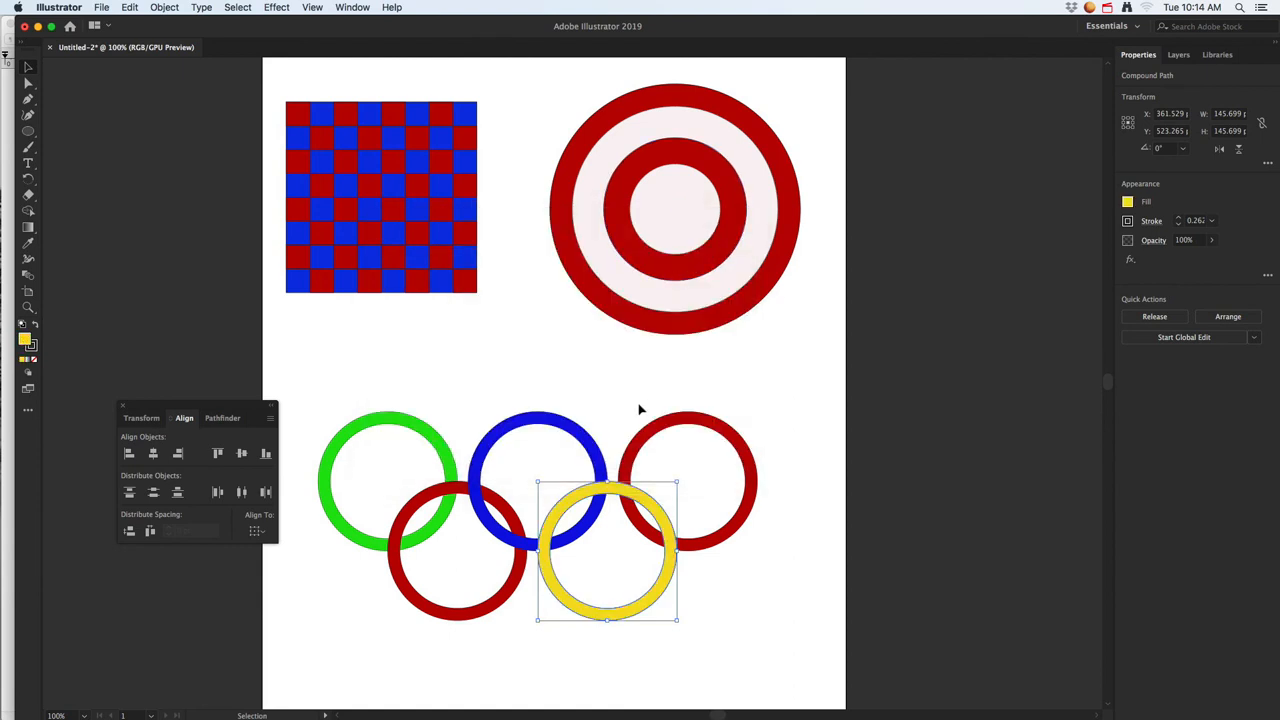
Fill the last ring of the upper row with black (000000) and deselect it
left_click(668, 425)
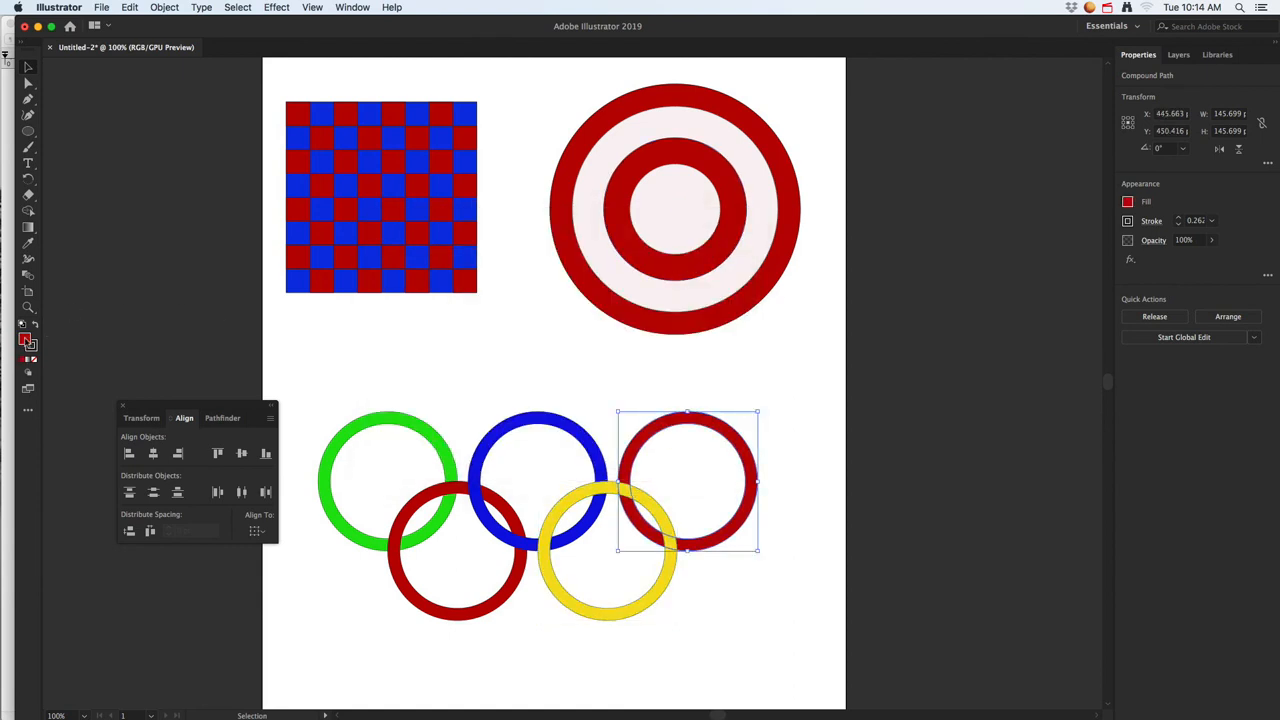
double_click(27, 341)
left_click(536, 420)
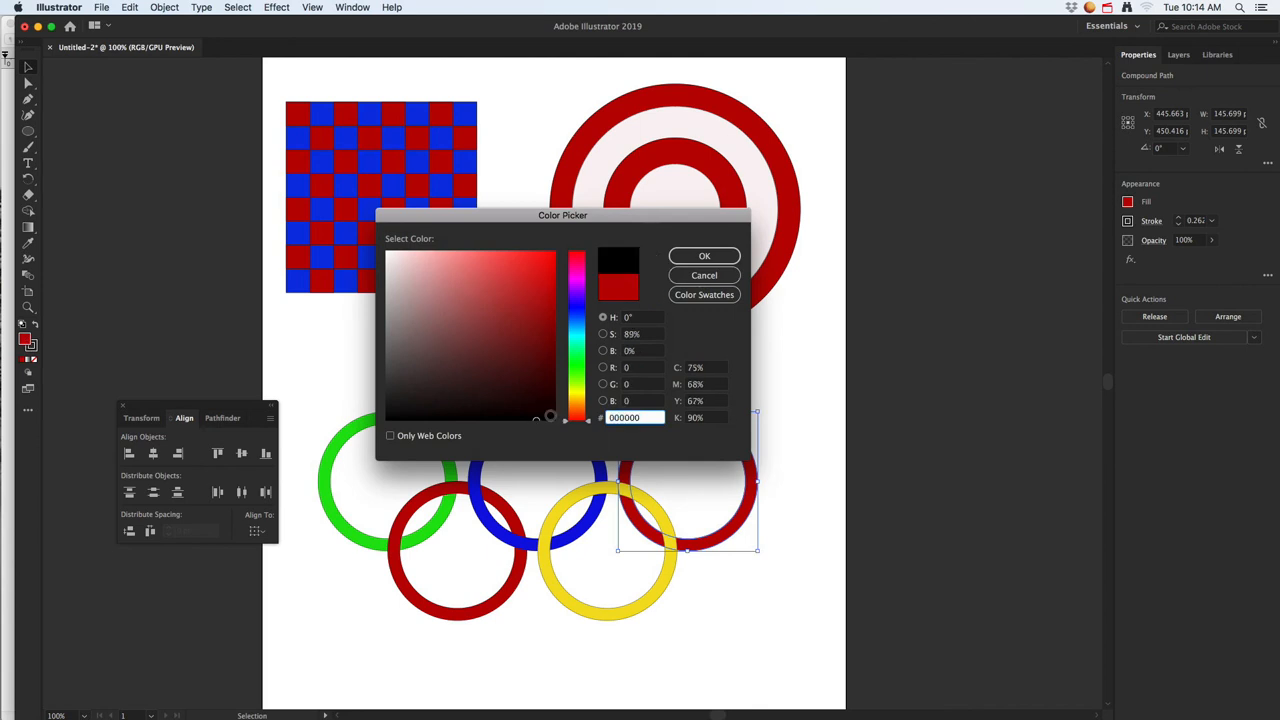
left_click(697, 258)
left_click(523, 400)
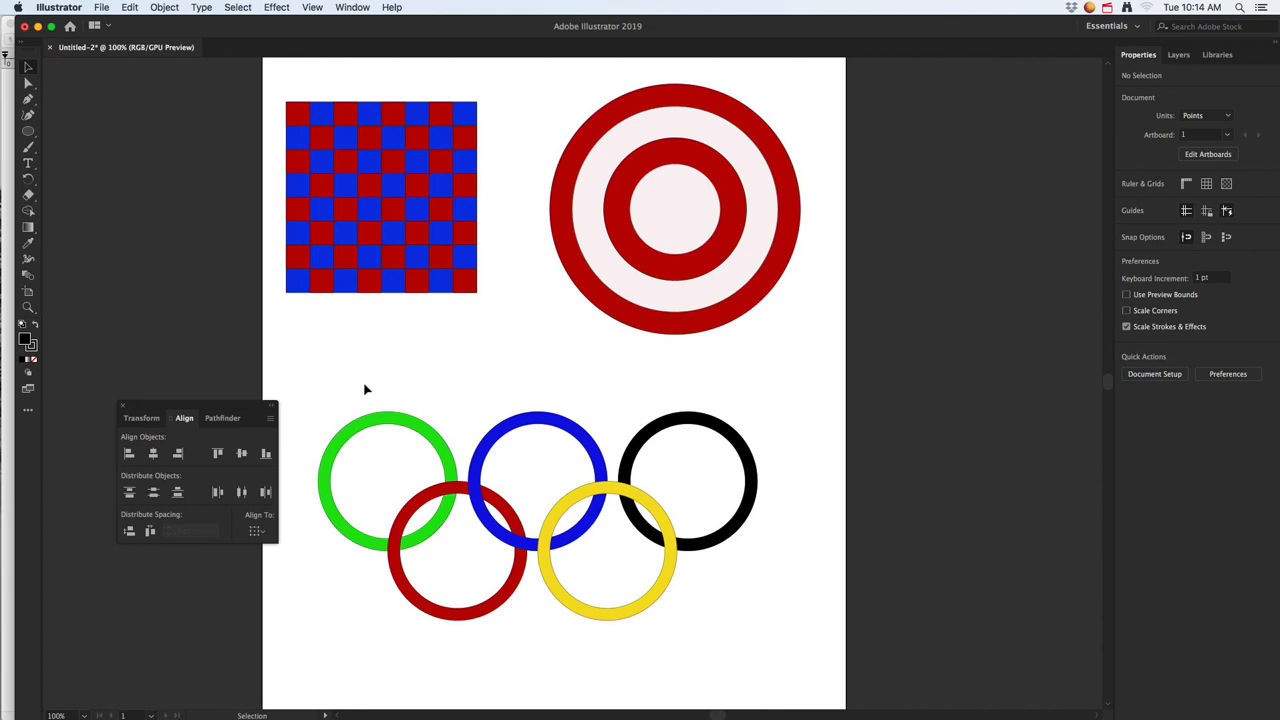
key("super")
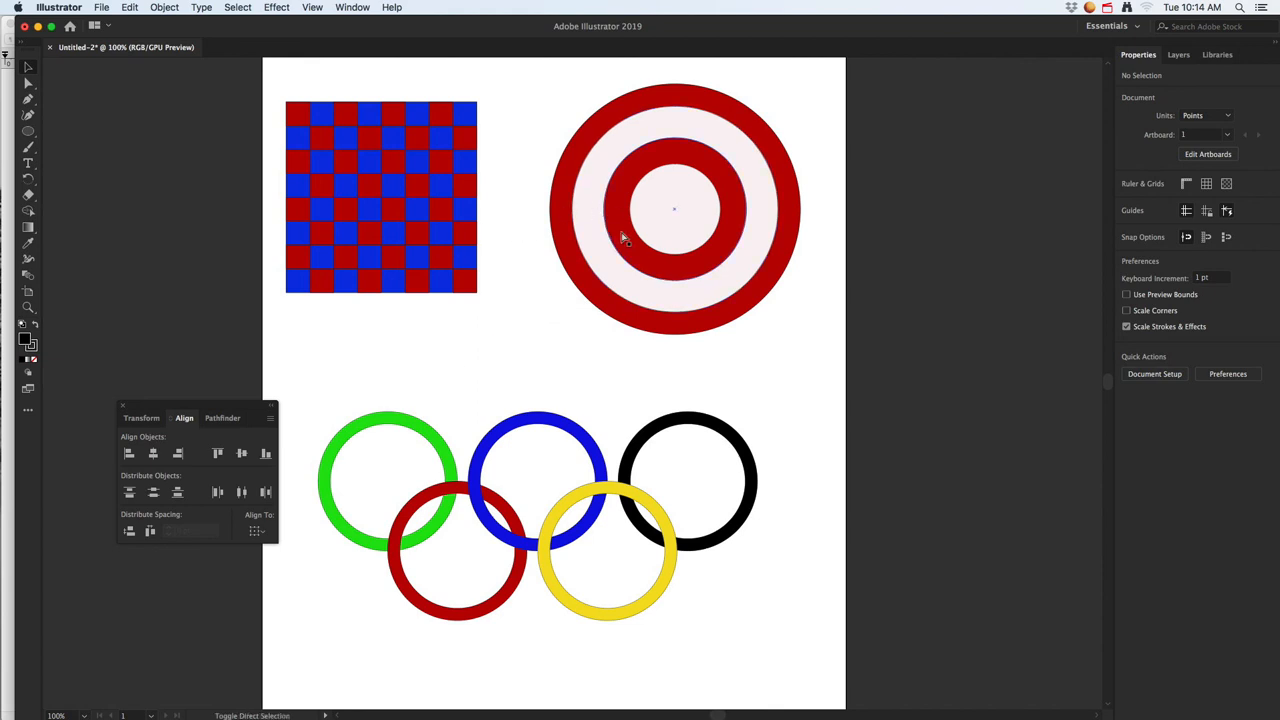